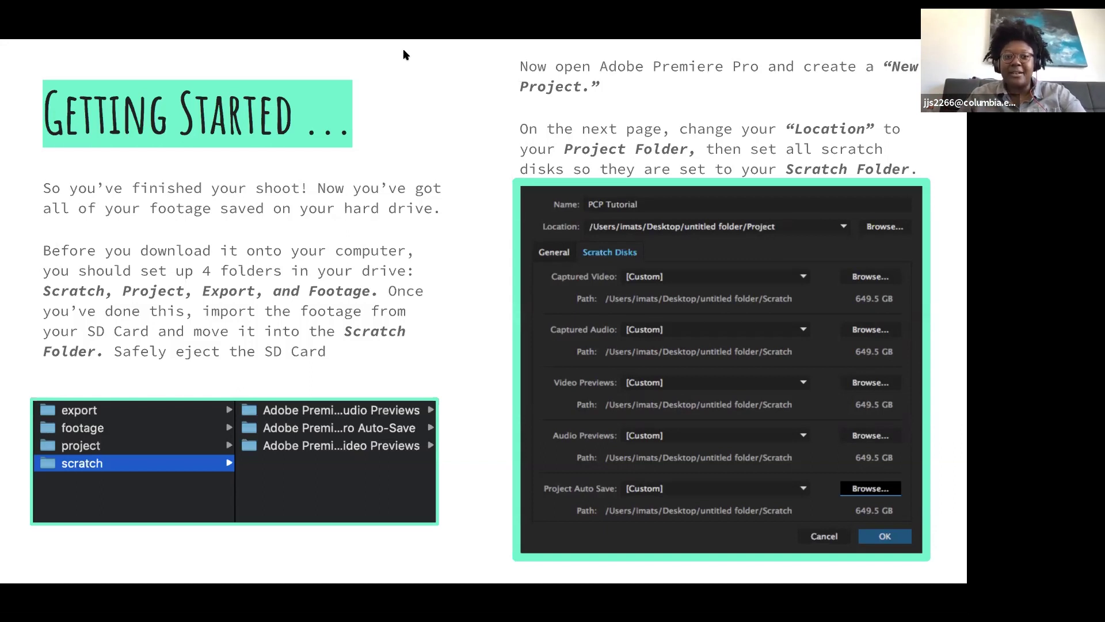
key("Right")
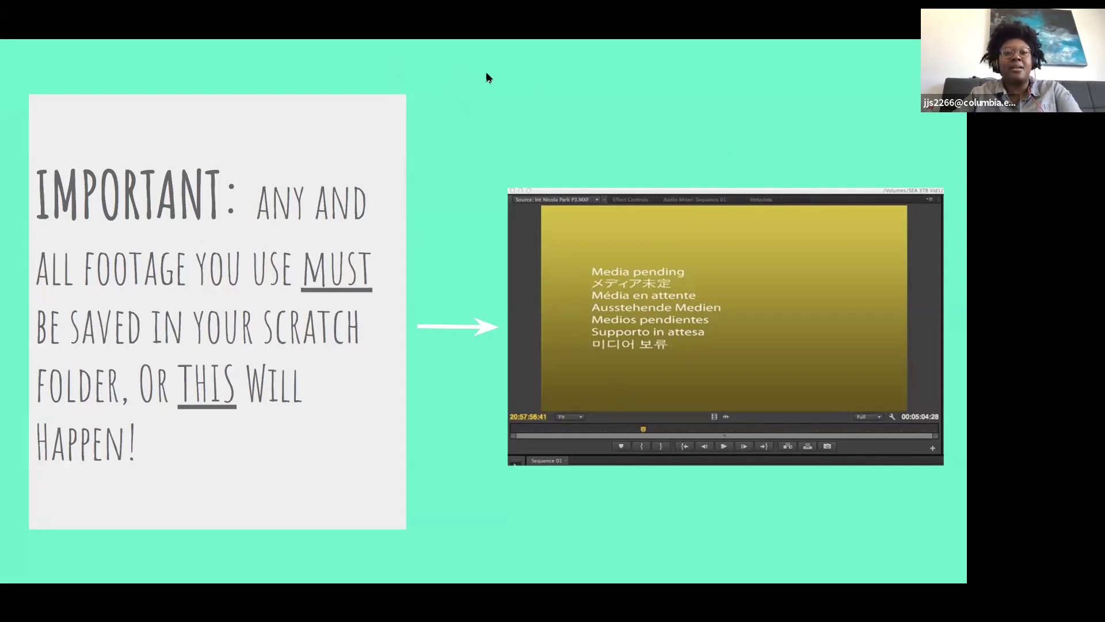
key("Right")
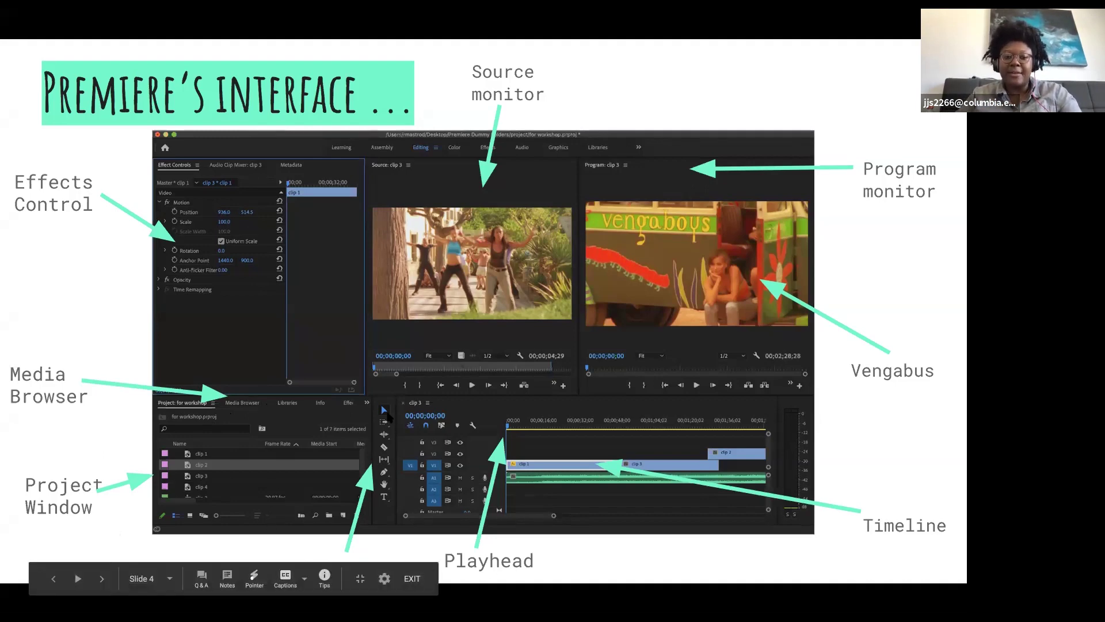
left_click(584, 504)
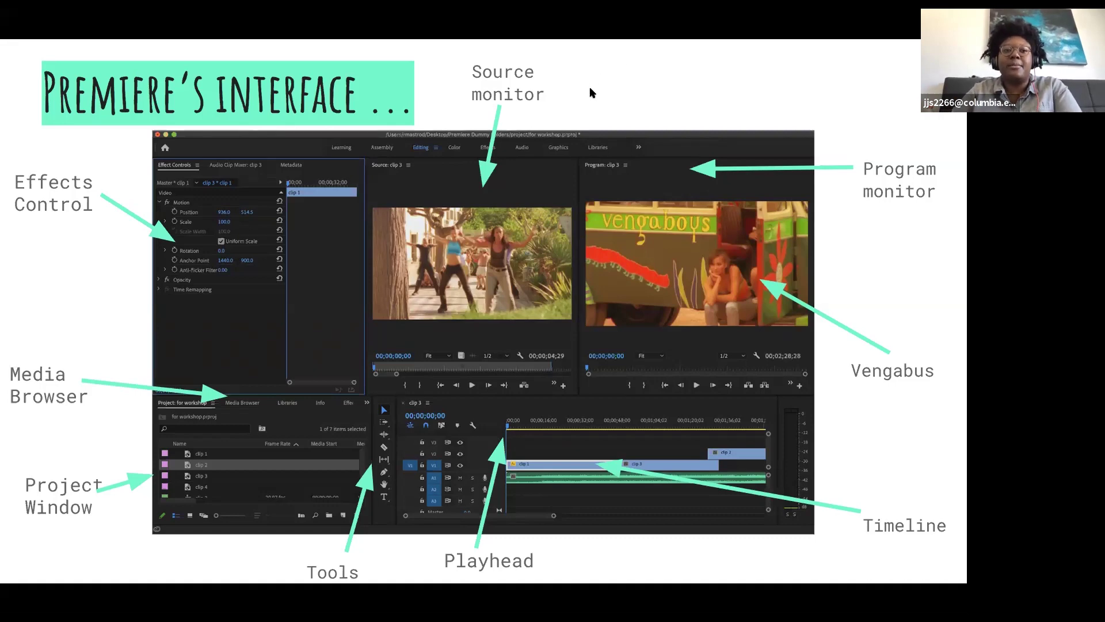
key("Right")
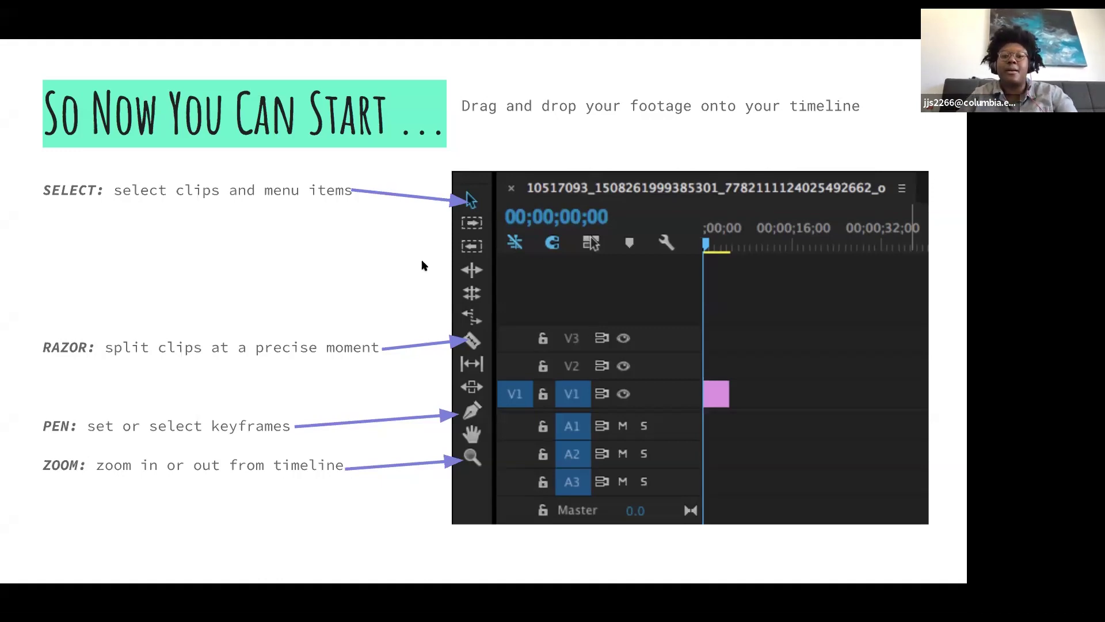
key("Right")
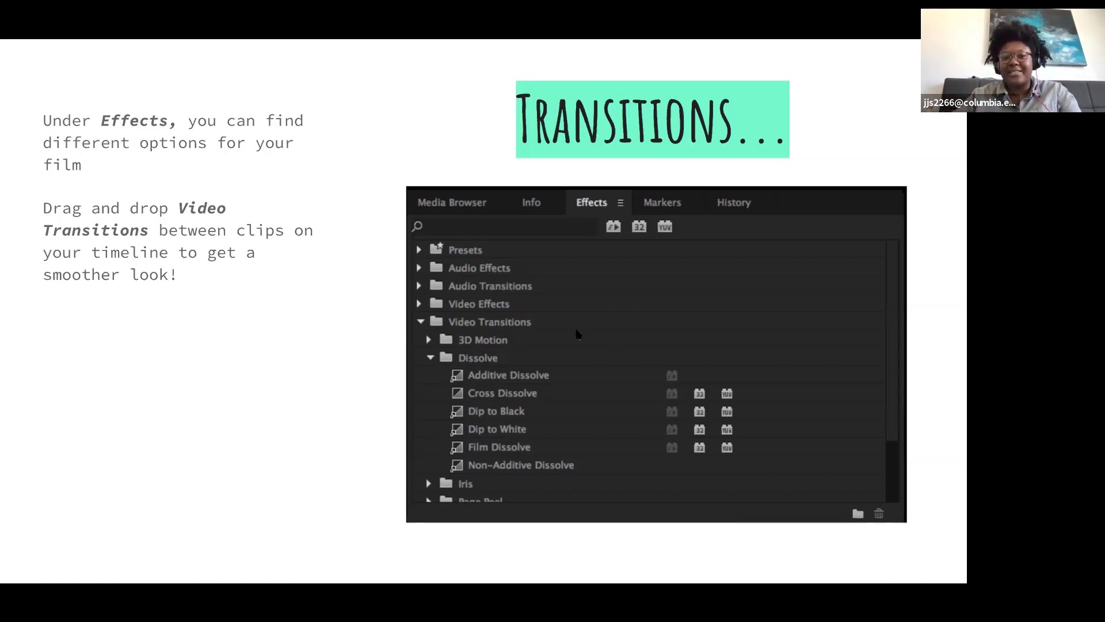
key("Right")
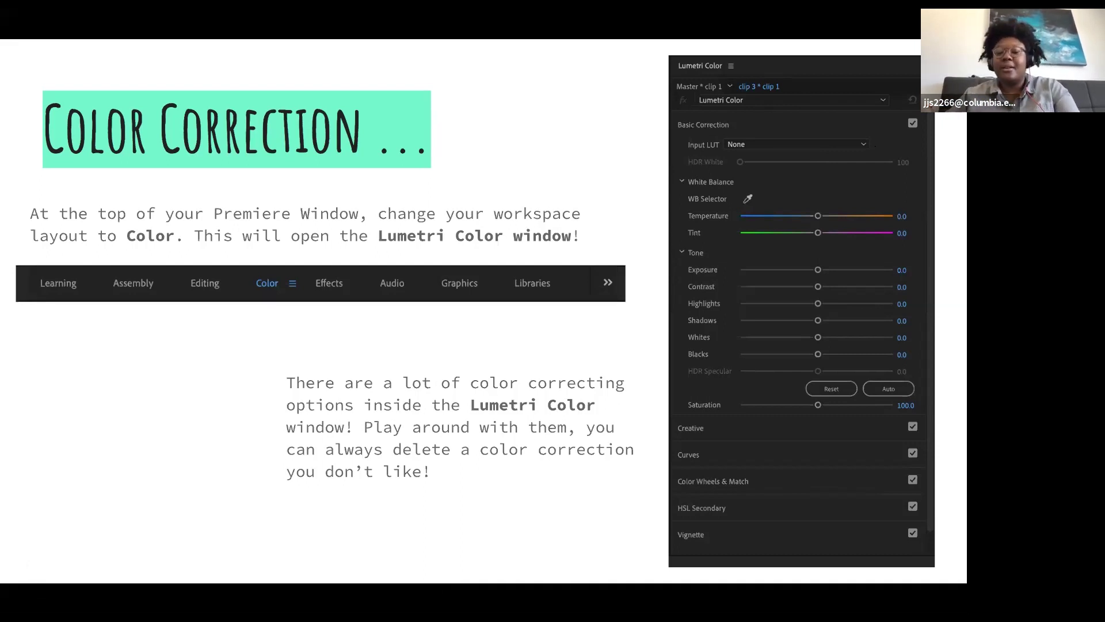
key("Right")
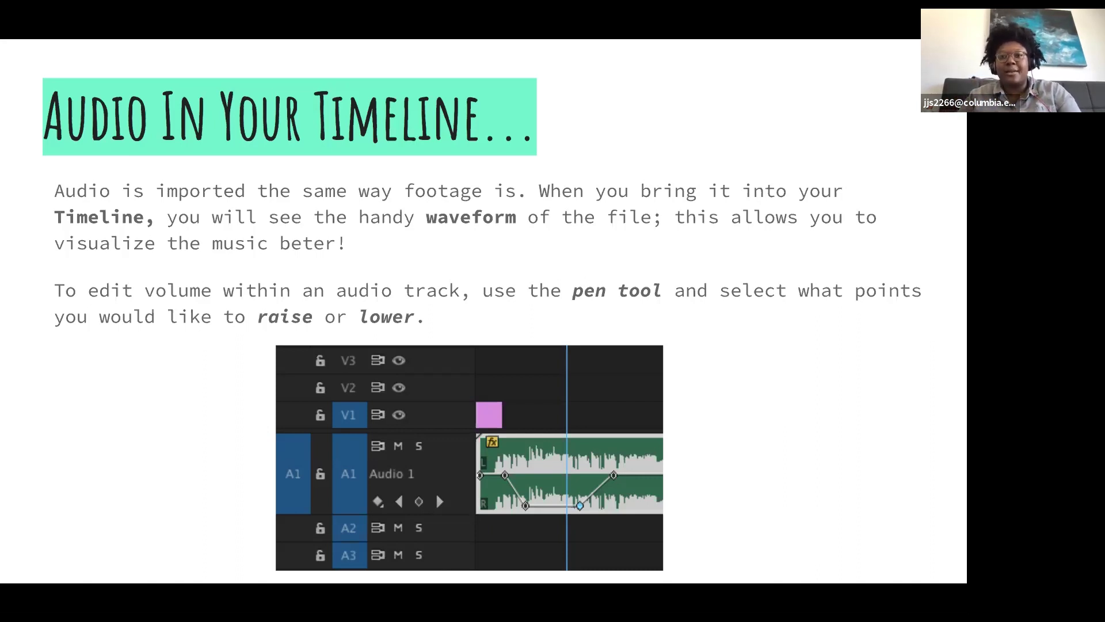
key("Right")
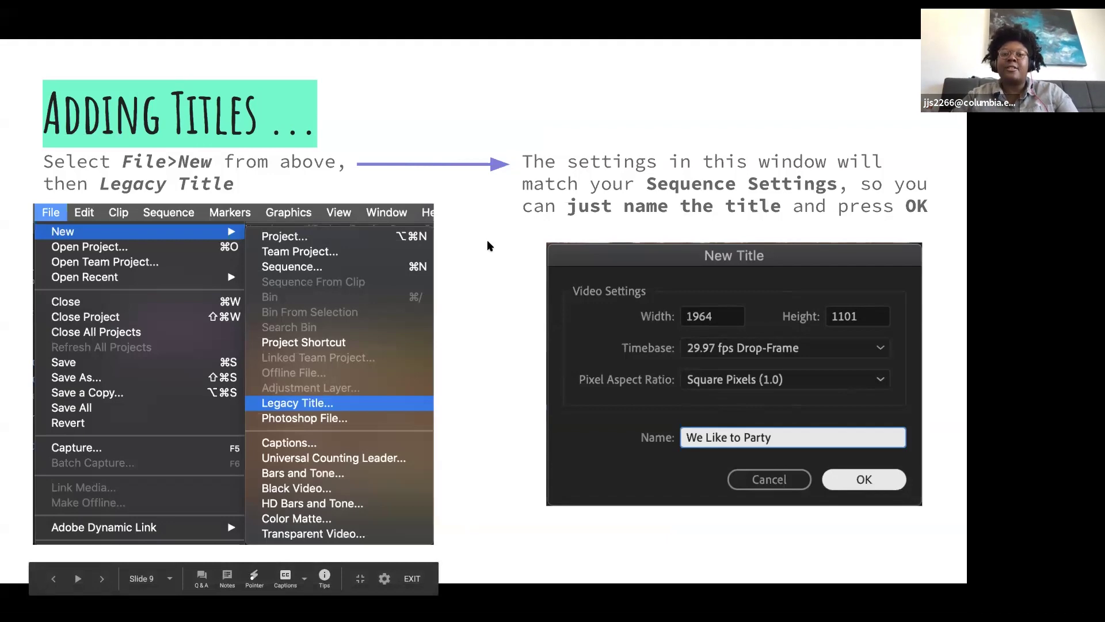
key("Right")
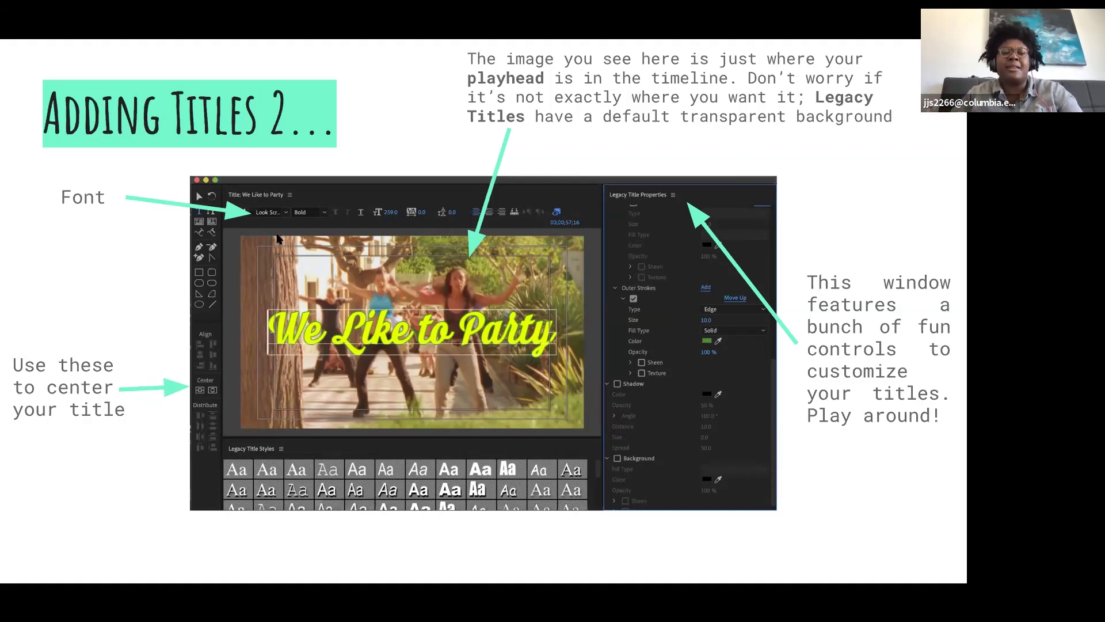
mouse_move(92, 489)
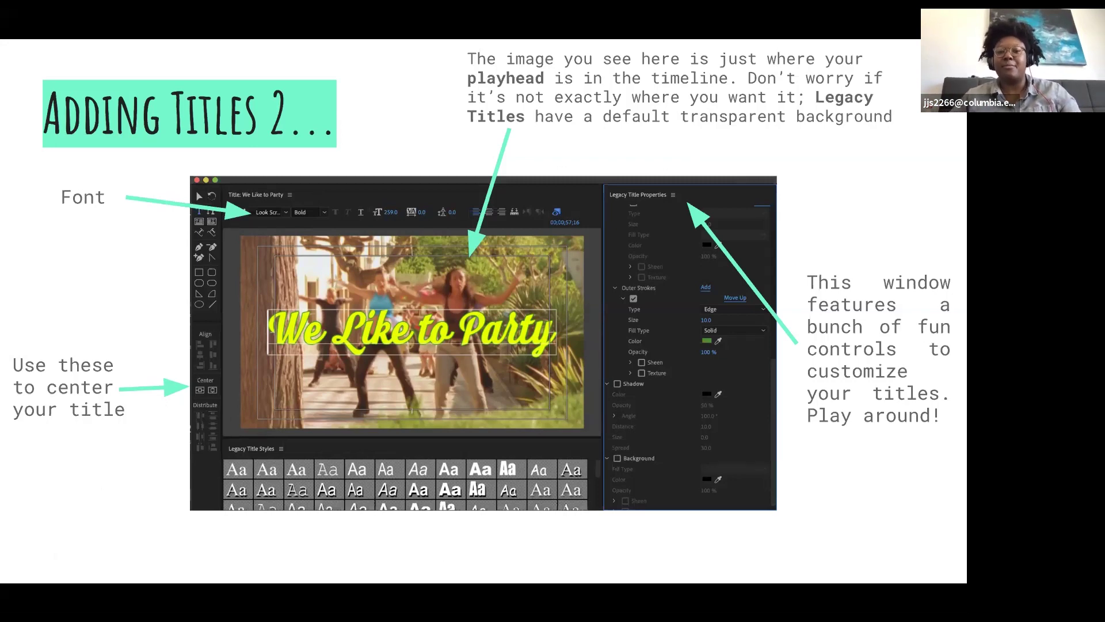
left_click(802, 194)
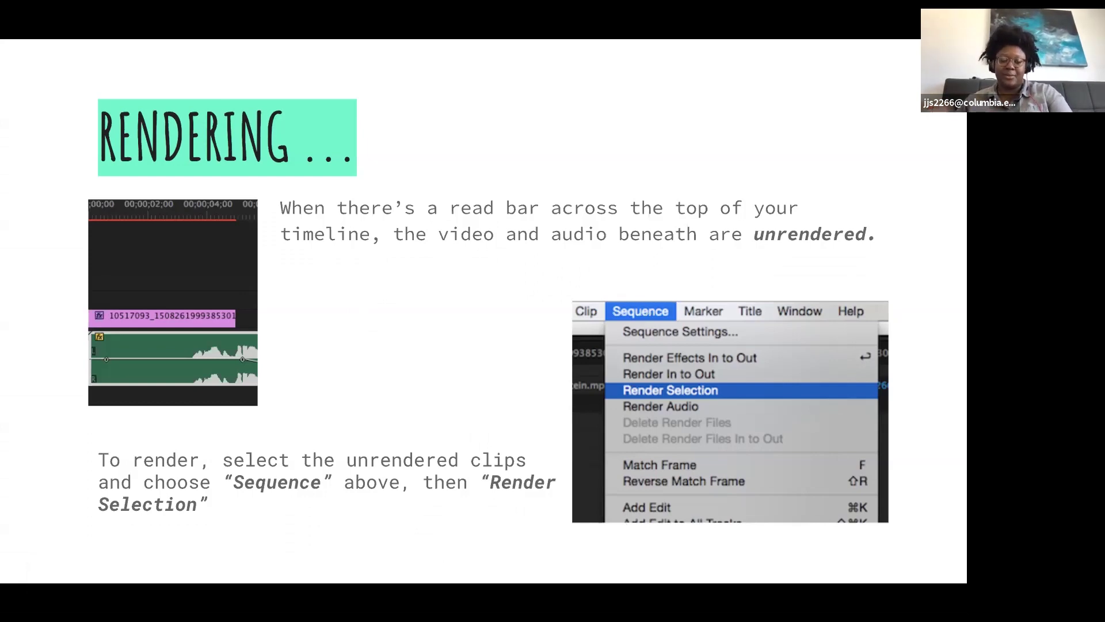
key("Right")
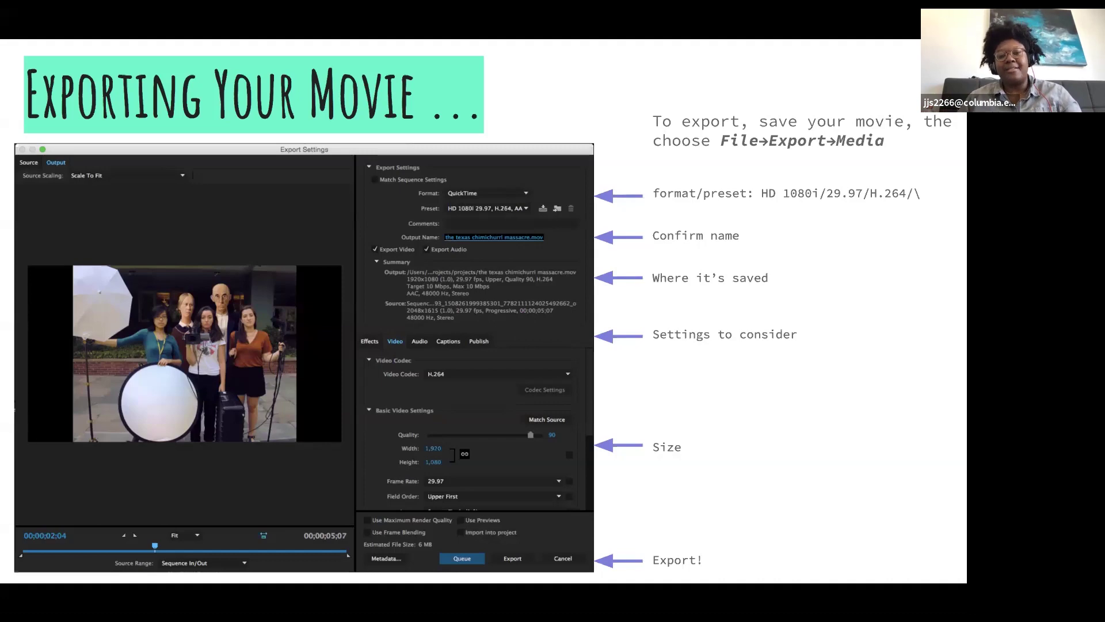
left_click(832, 330)
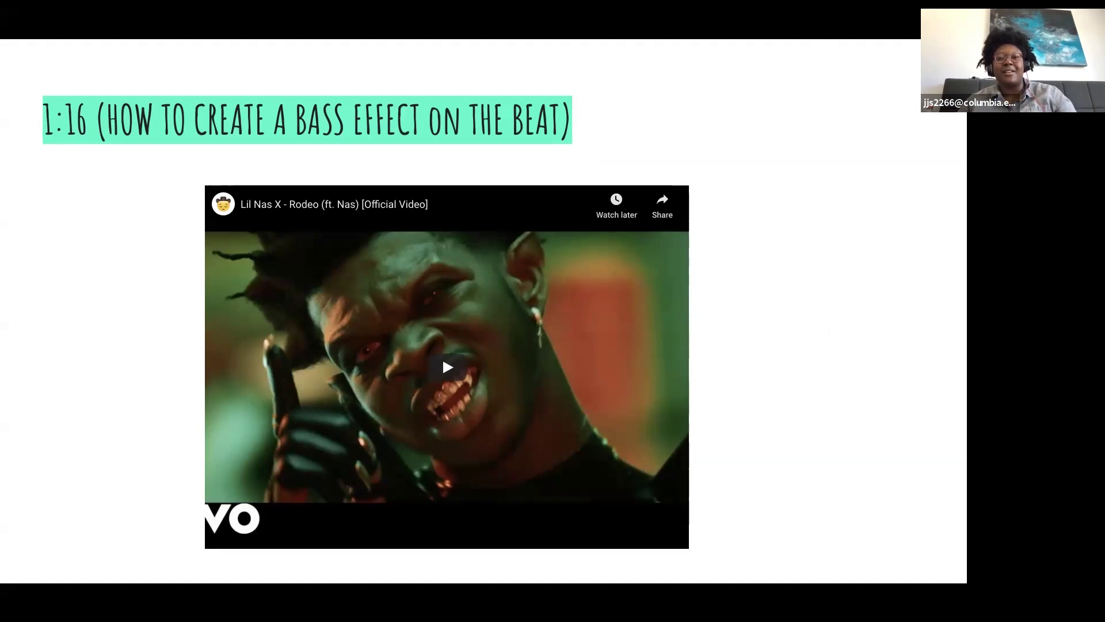
Leave the slideshow and view the Lil Nas X "Rodeo" music video on YouTube in full screen from 1:14.
key("Escape")
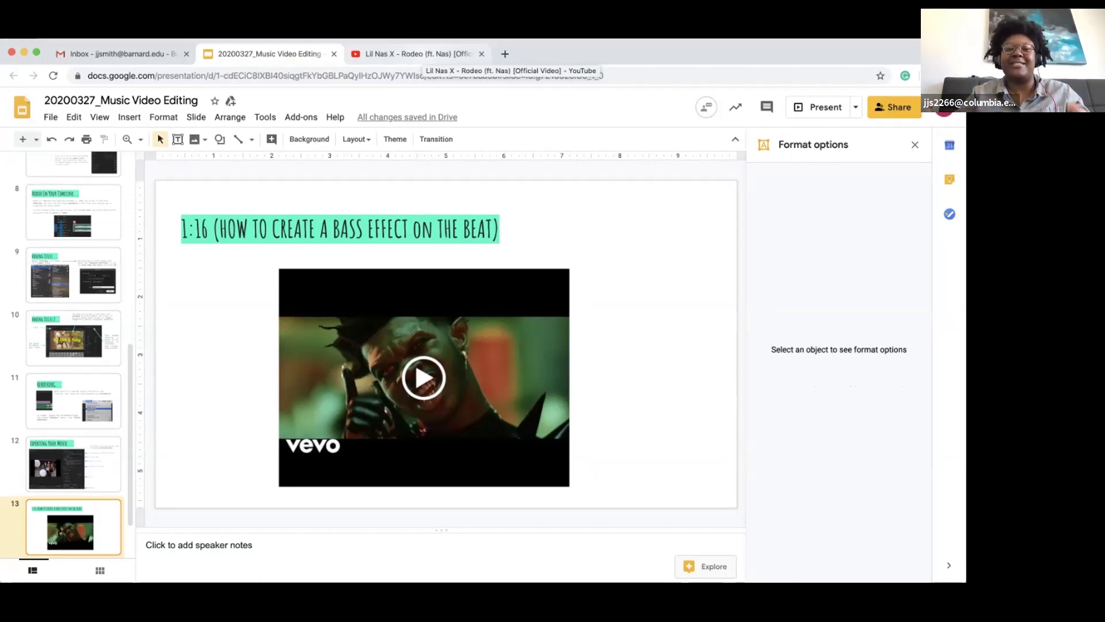
left_click(423, 53)
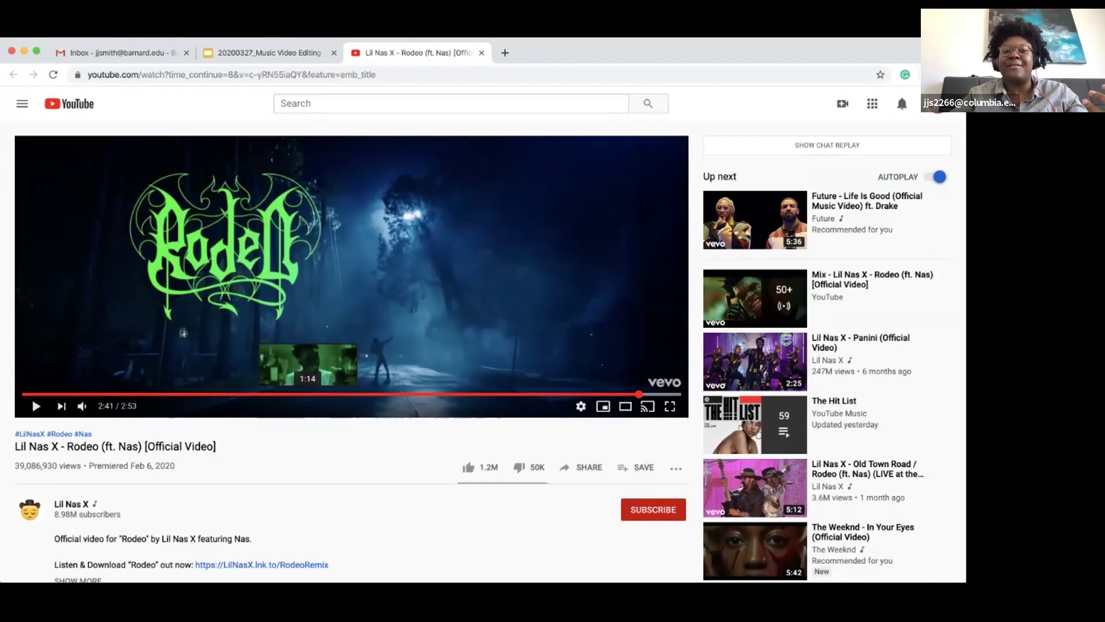
left_click(307, 394)
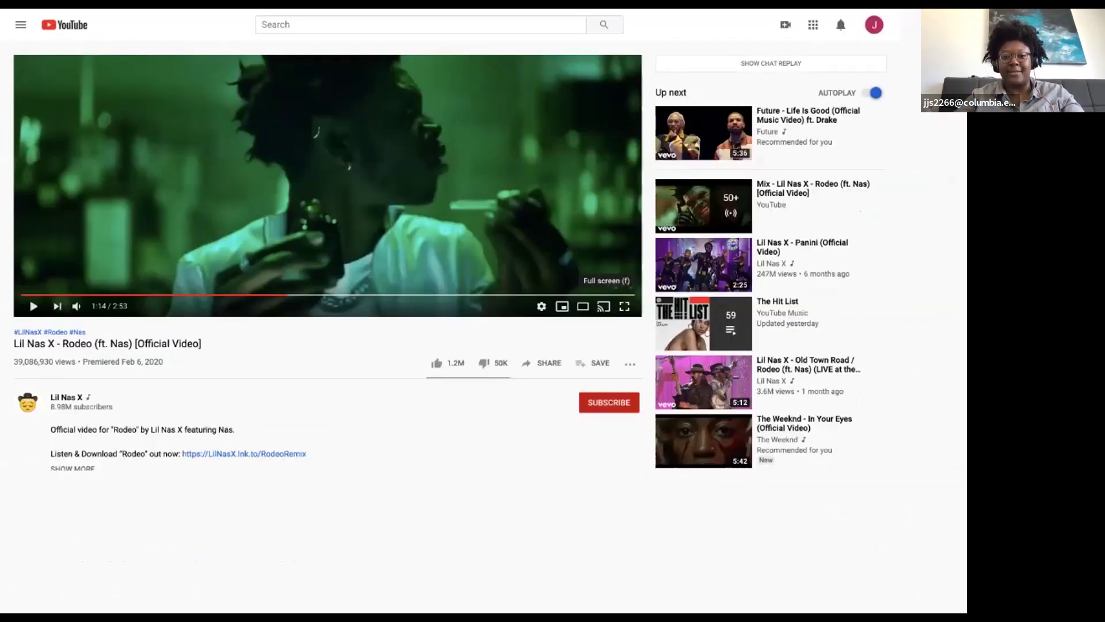
left_click(669, 407)
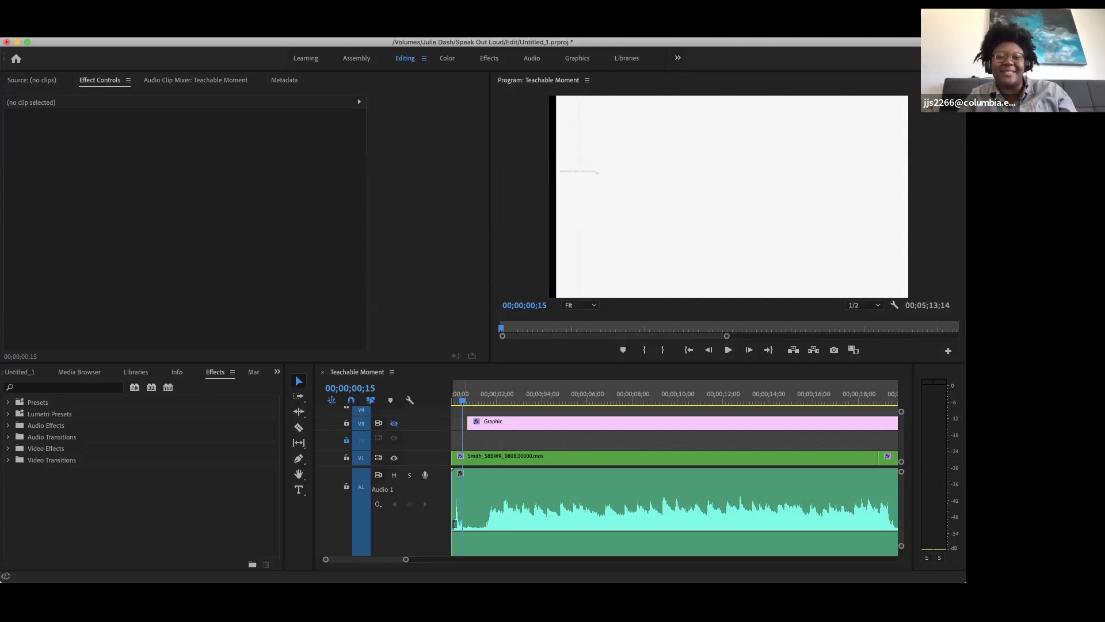
Return the playhead to the start of the Teachable Moment sequence and fit a longer stretch of its timeline in view.
left_click(671, 498)
key("Home")
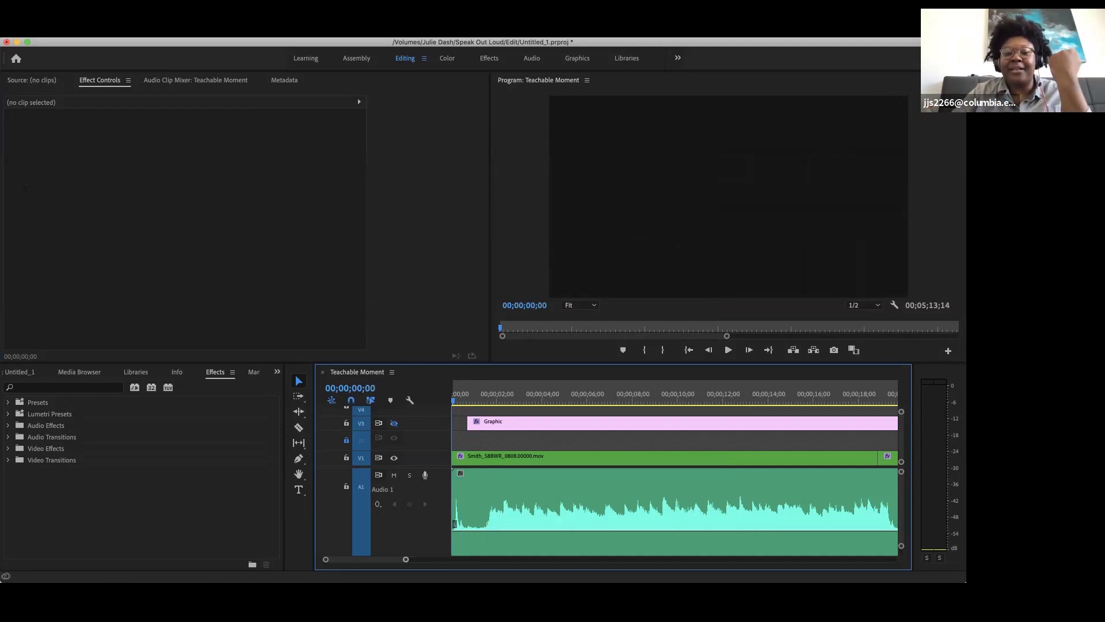
key("minus")
key("minus")
key("minus")
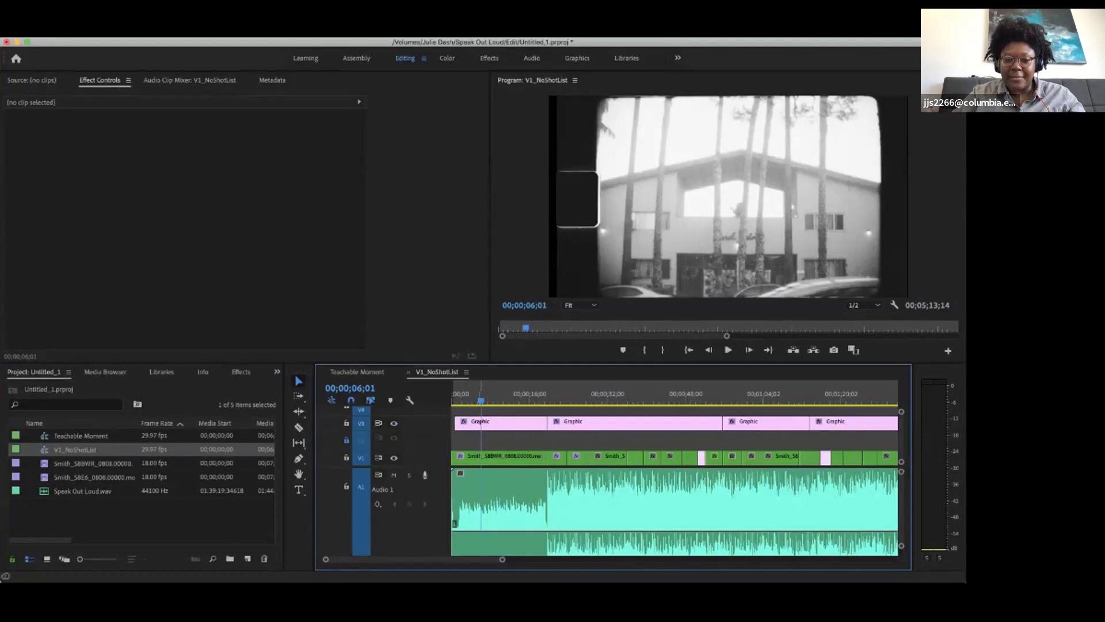
Play the V1_NoShotList sequence from its beginning and stop at about 28 seconds.
key("space")
key("Home")
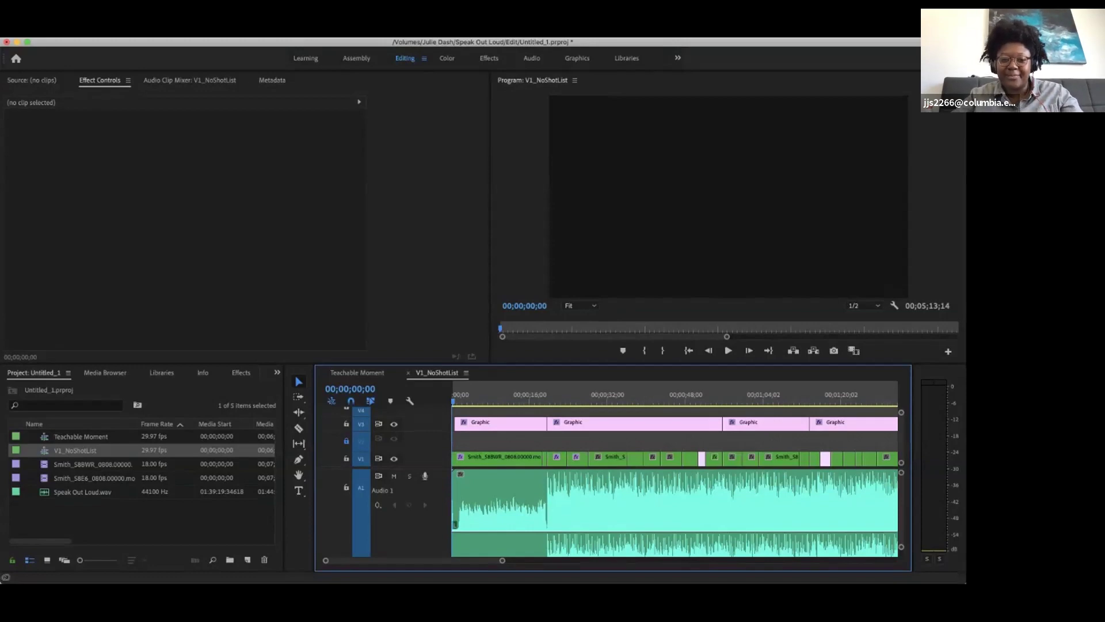
scroll(673, 437, "up", 1)
scroll(673, 437, "down", 1)
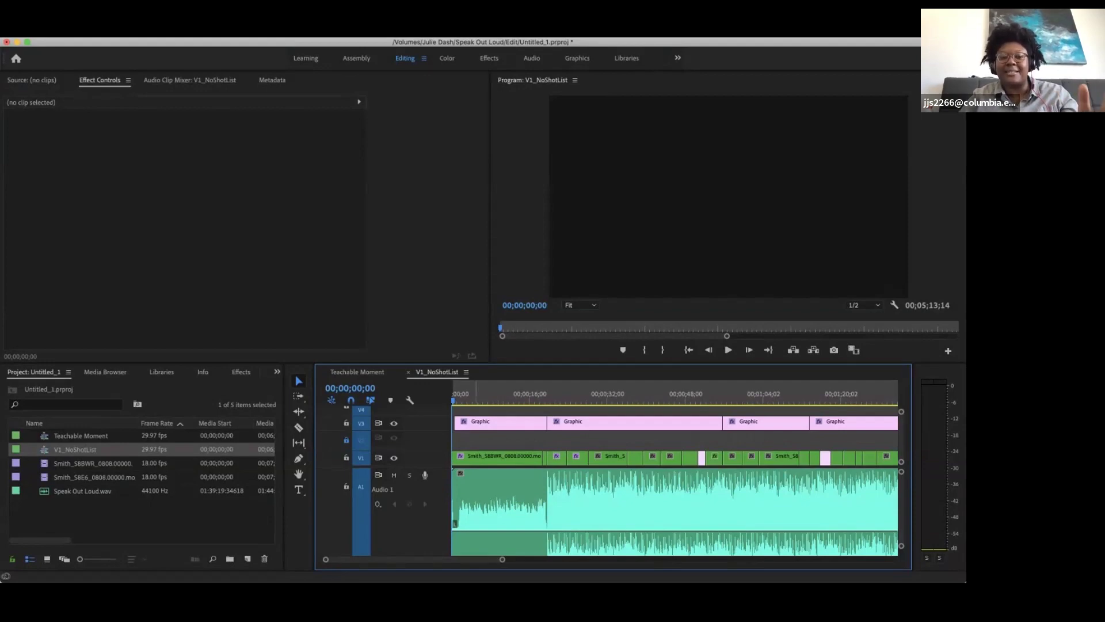
left_click(328, 35)
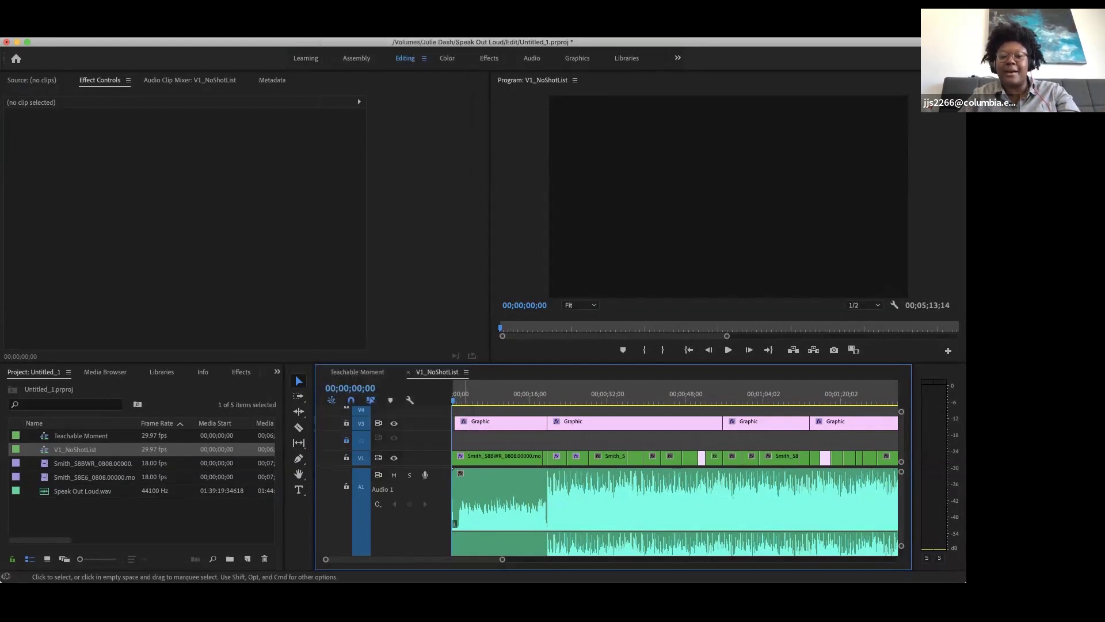
key("space")
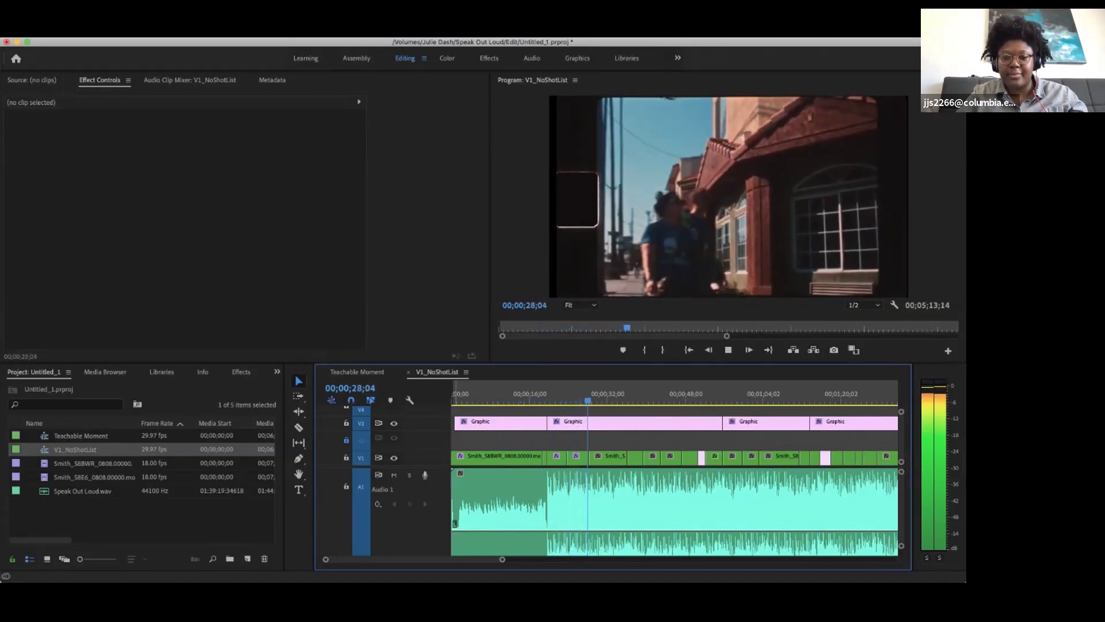
key("space")
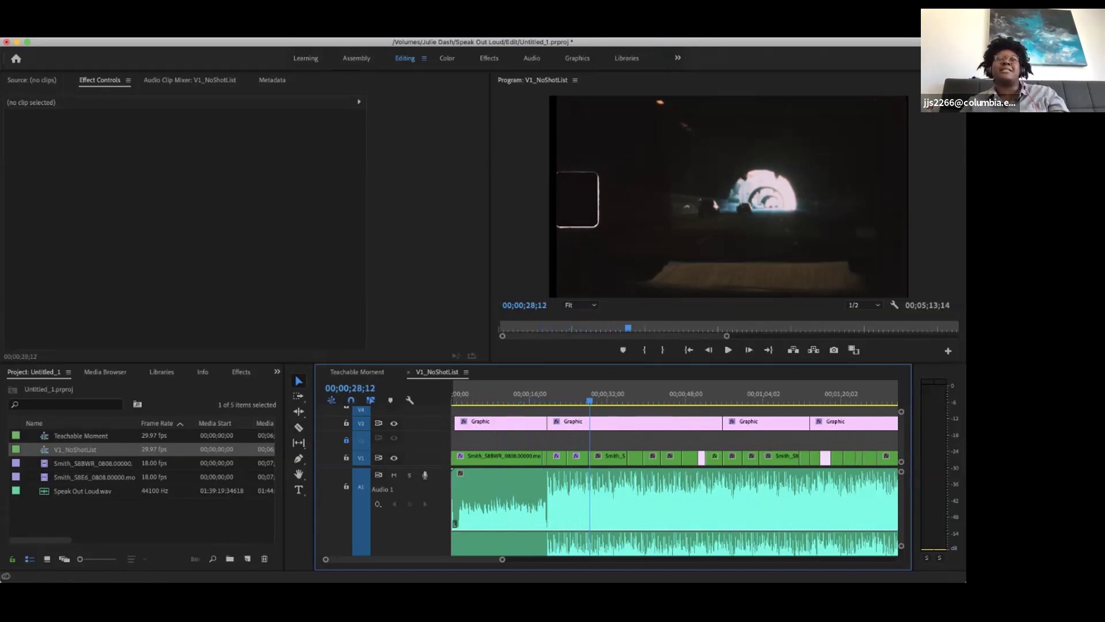
Play two short excerpts of the V1_NoShotList sequence, one from about 6 seconds and one from about 24 seconds.
left_click(482, 395)
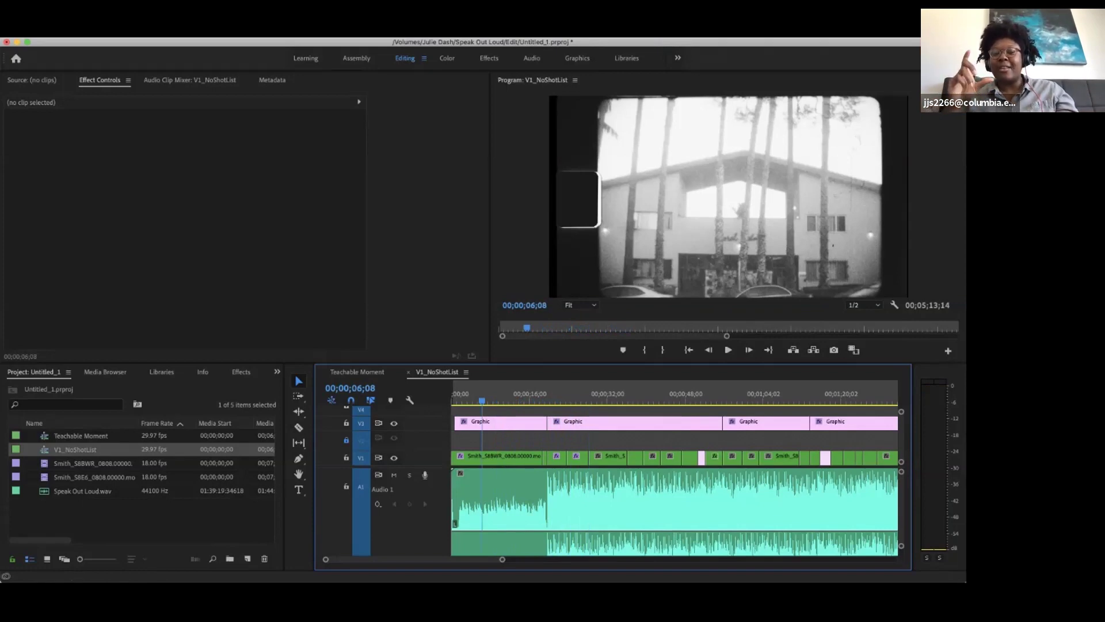
key("space")
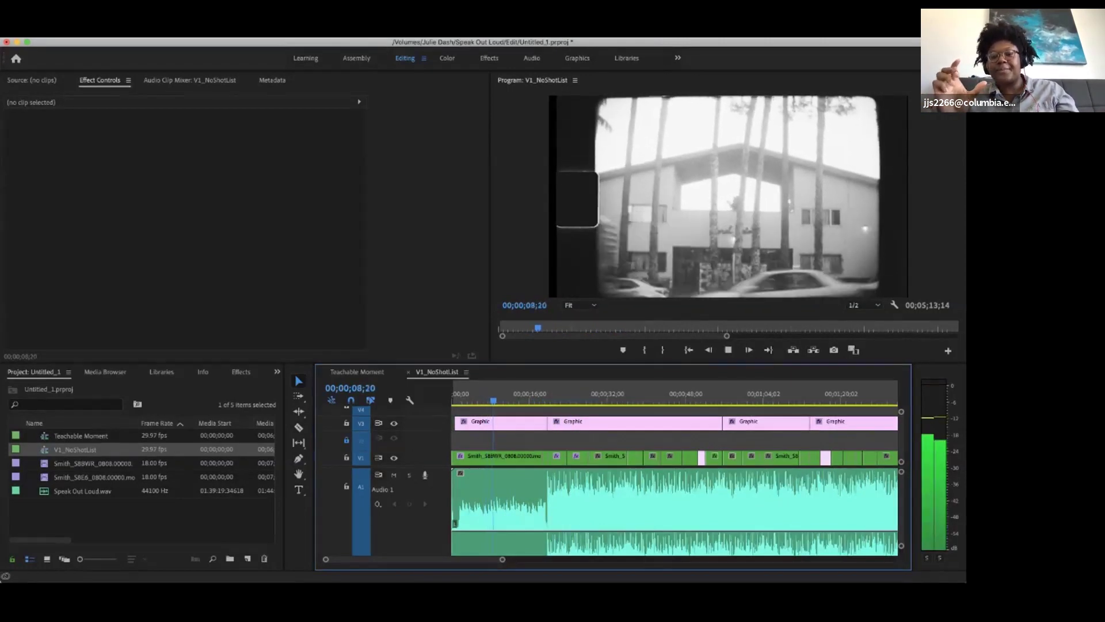
key("space")
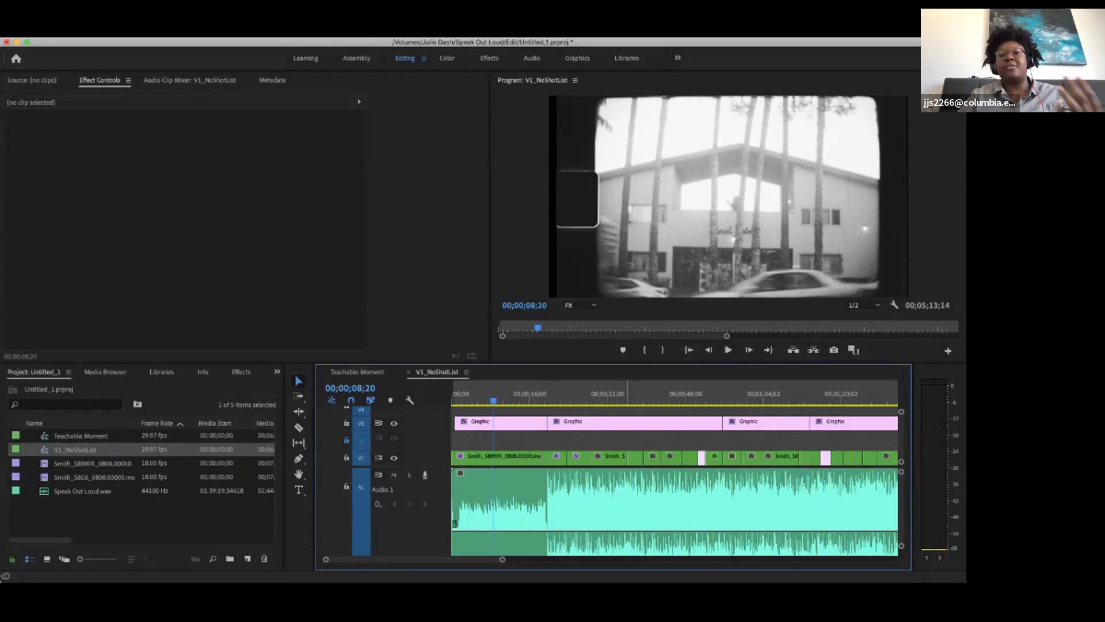
left_click(570, 393)
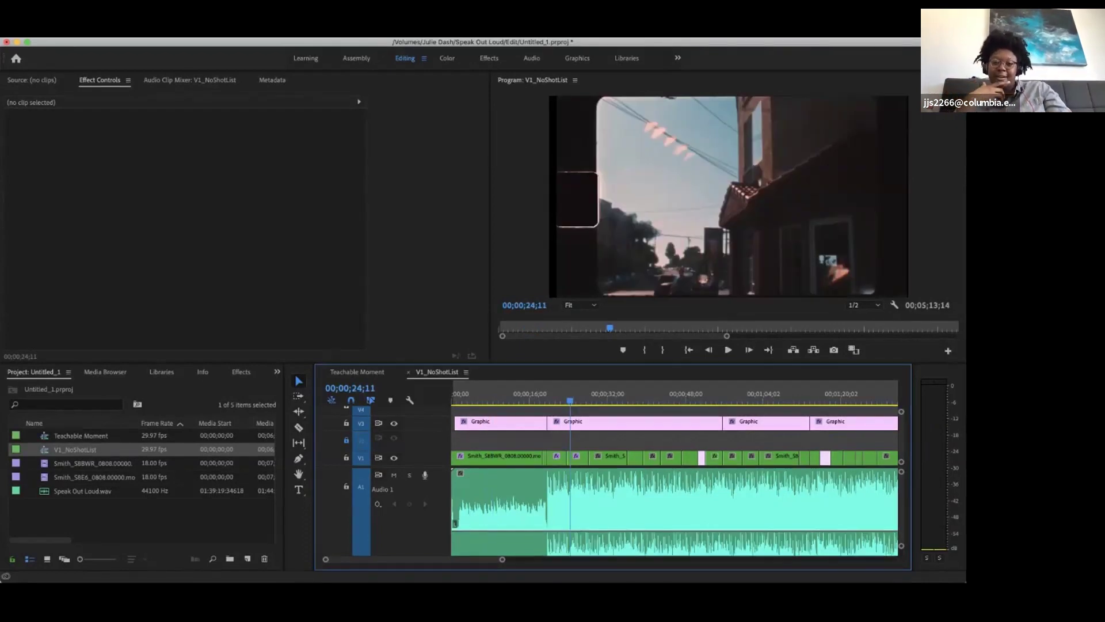
key("space")
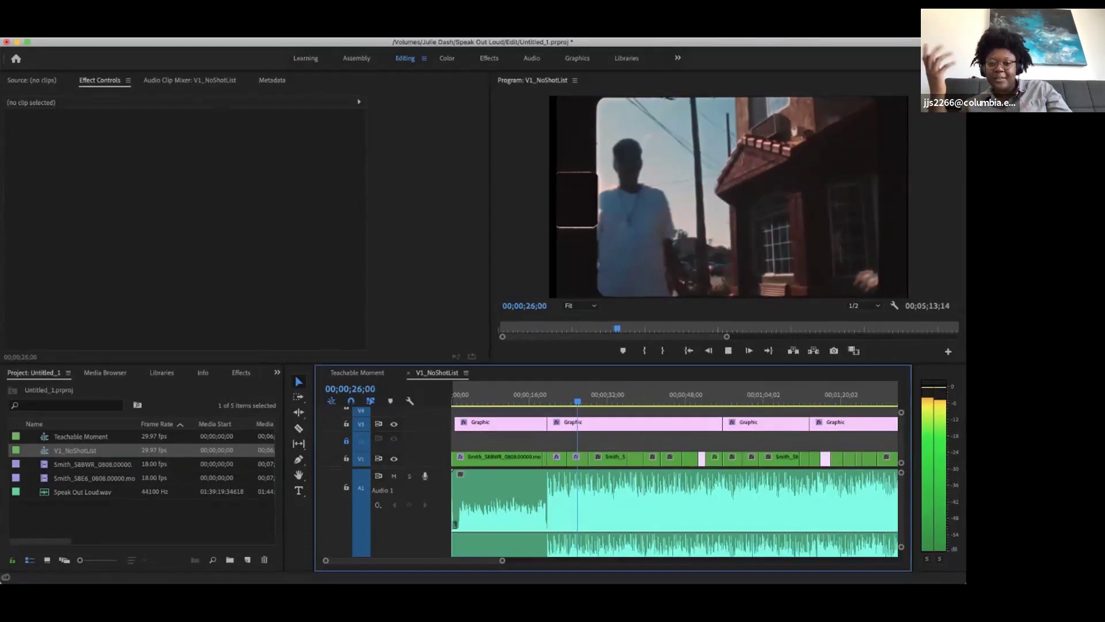
key("space")
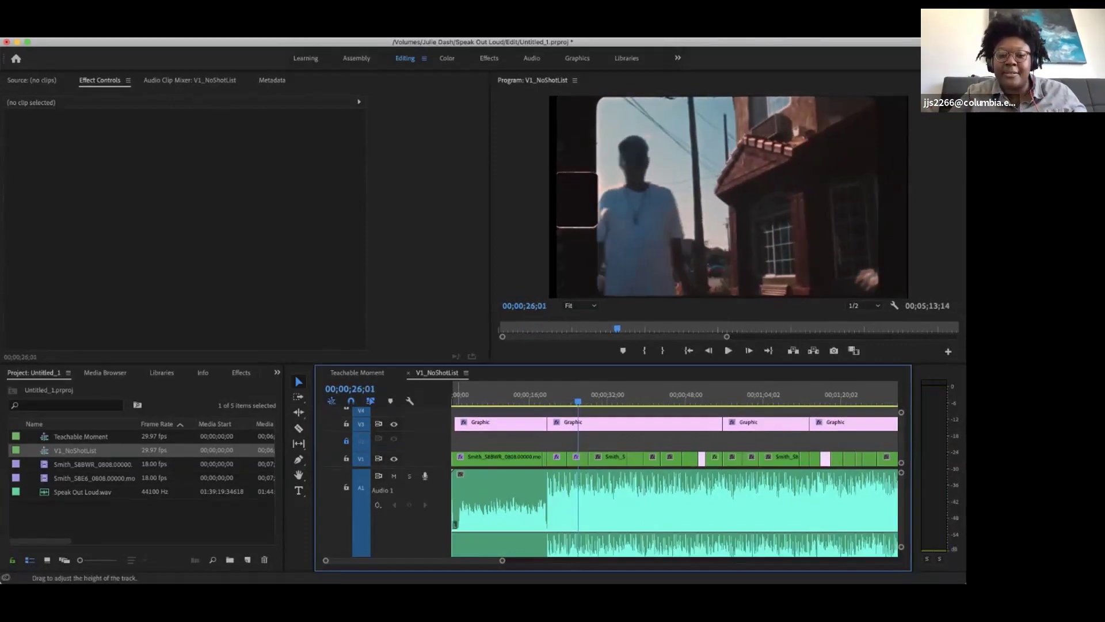
Enlarge the timeline around the cut near 20 seconds and place the playhead at 00;00;17;09, ahead of that cut.
key("=")
key("=")
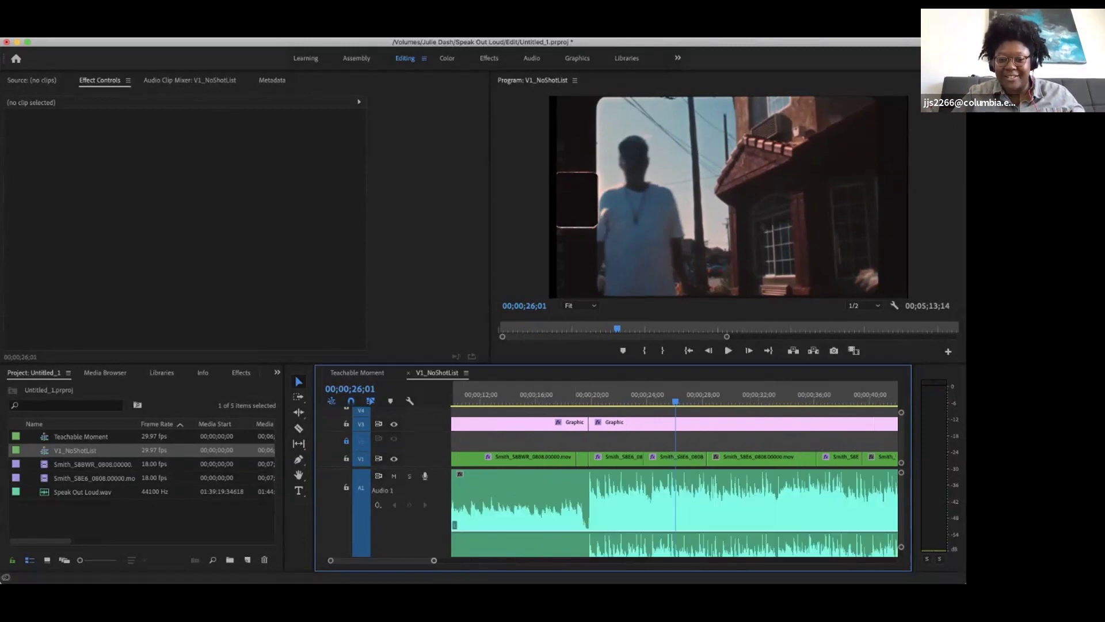
key("=")
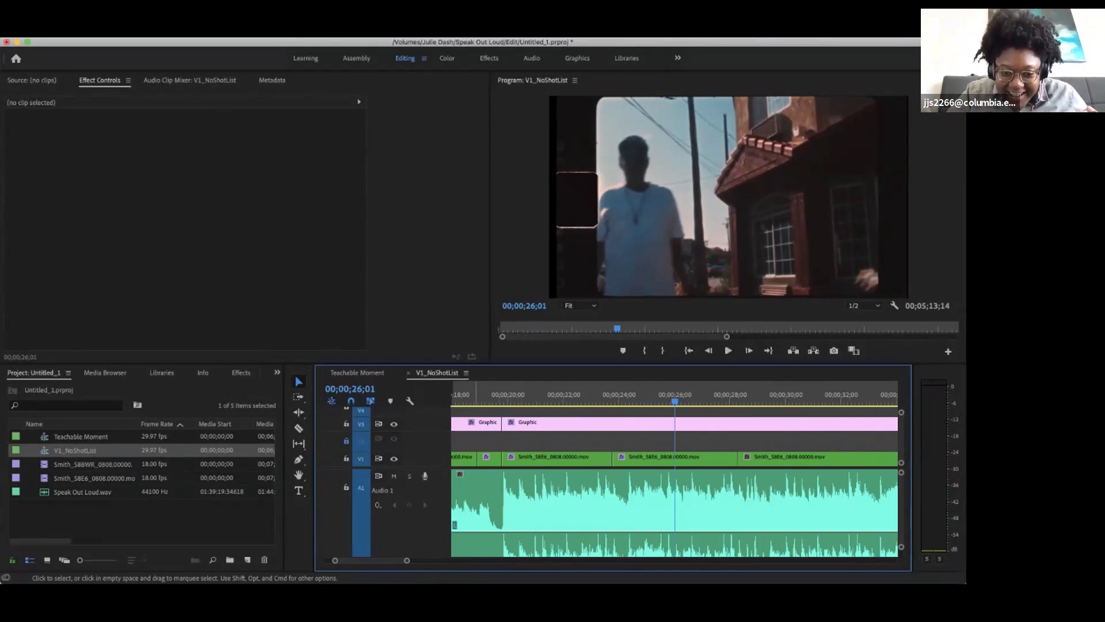
key("=")
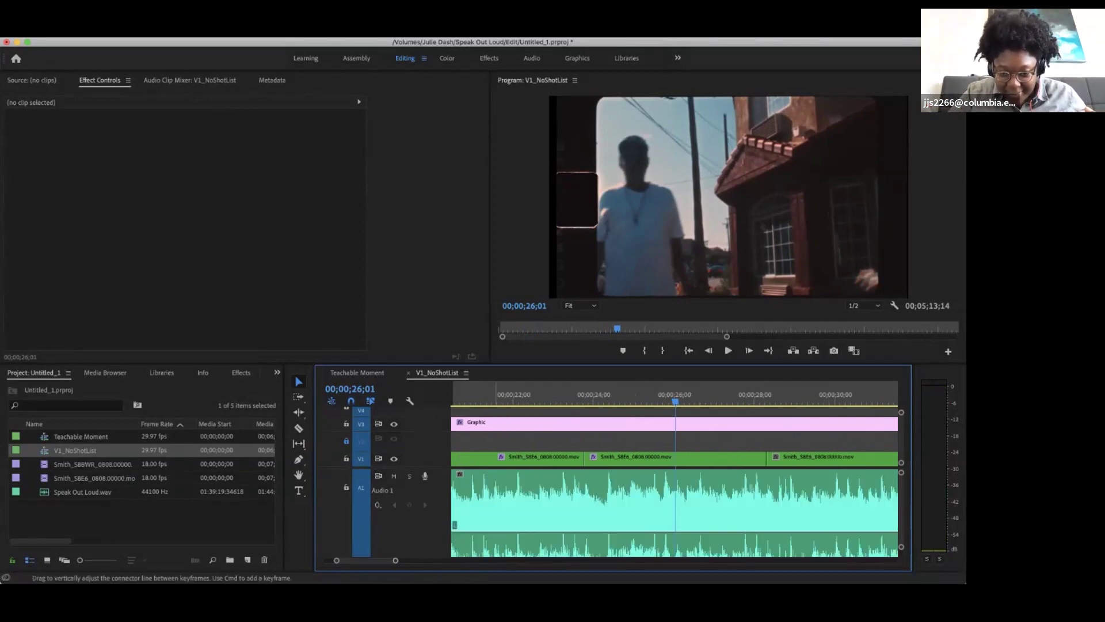
scroll(520, 550, "up", 3)
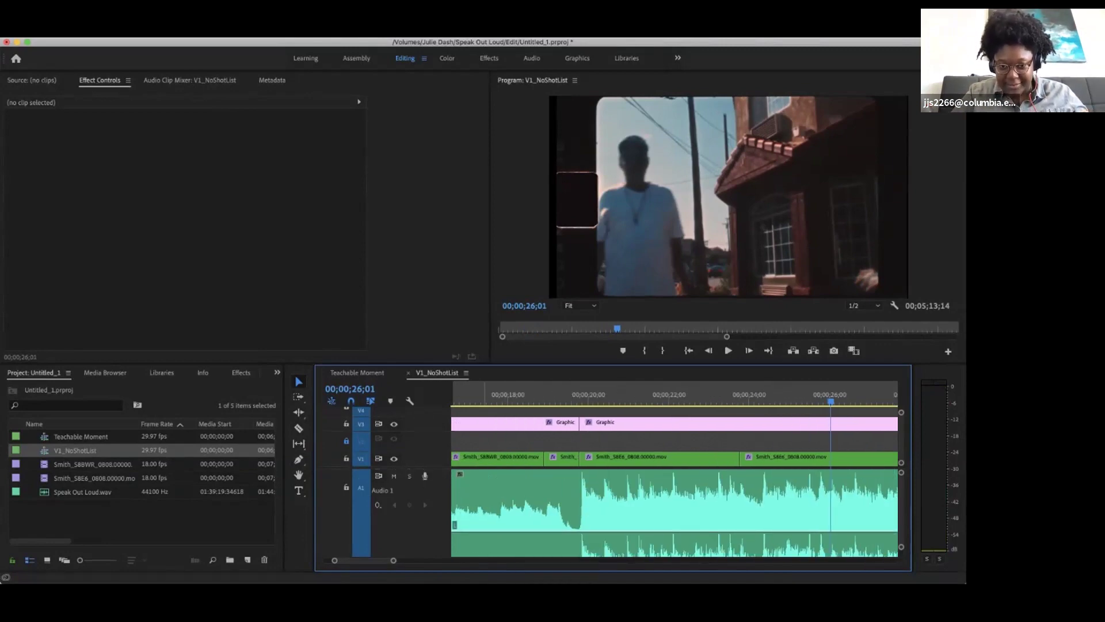
left_click(479, 397)
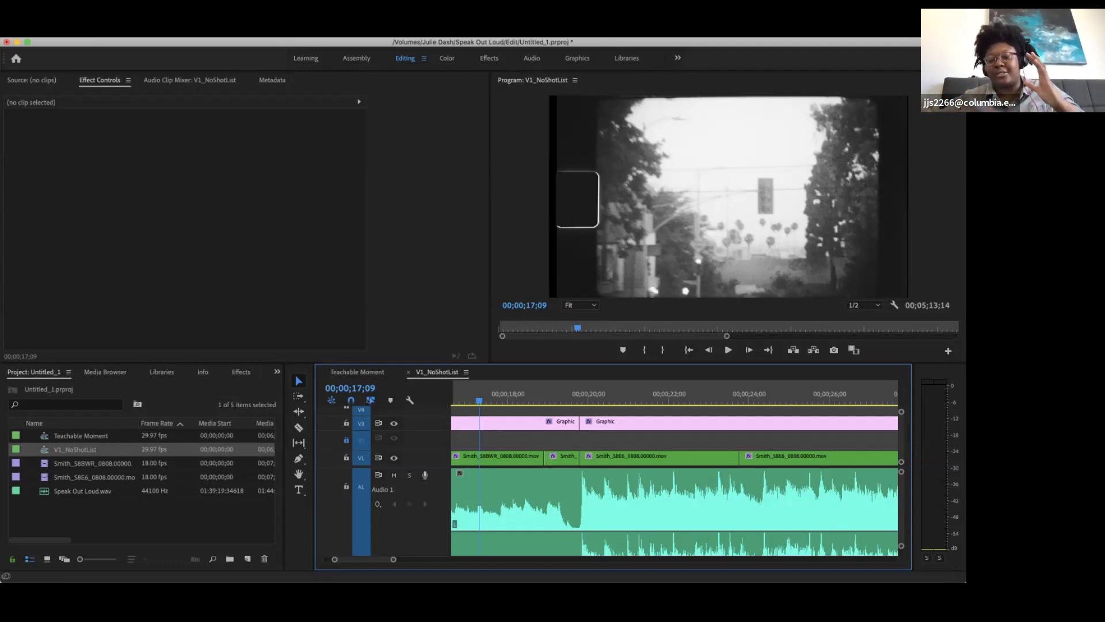
Play the V1_NoShotList sequence across the cut near 20 seconds and stop at about 21 seconds.
key("space")
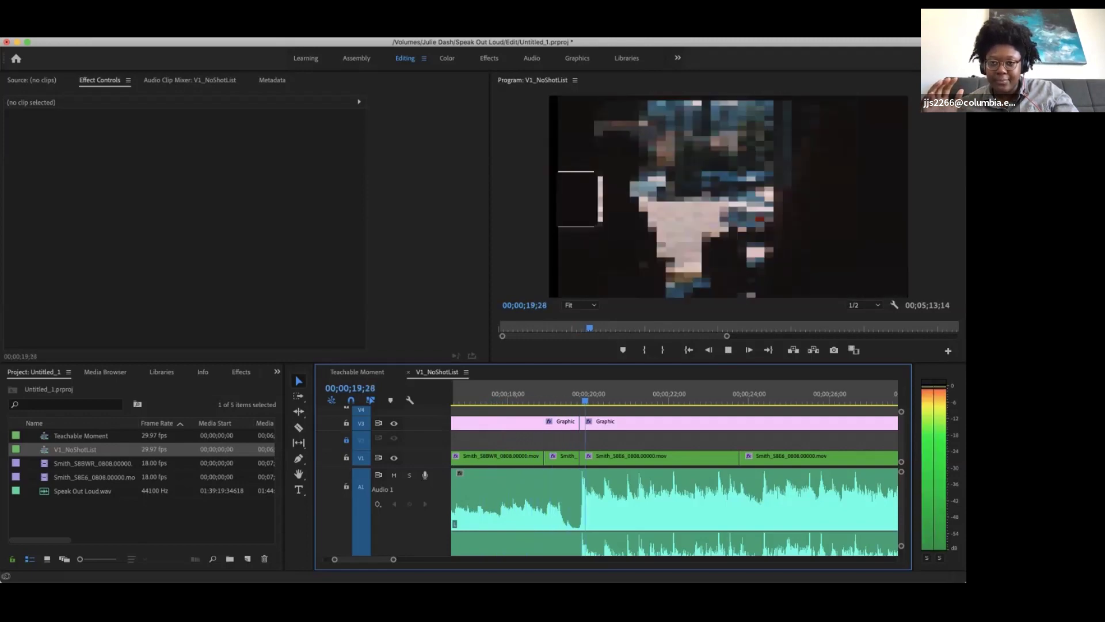
key("space")
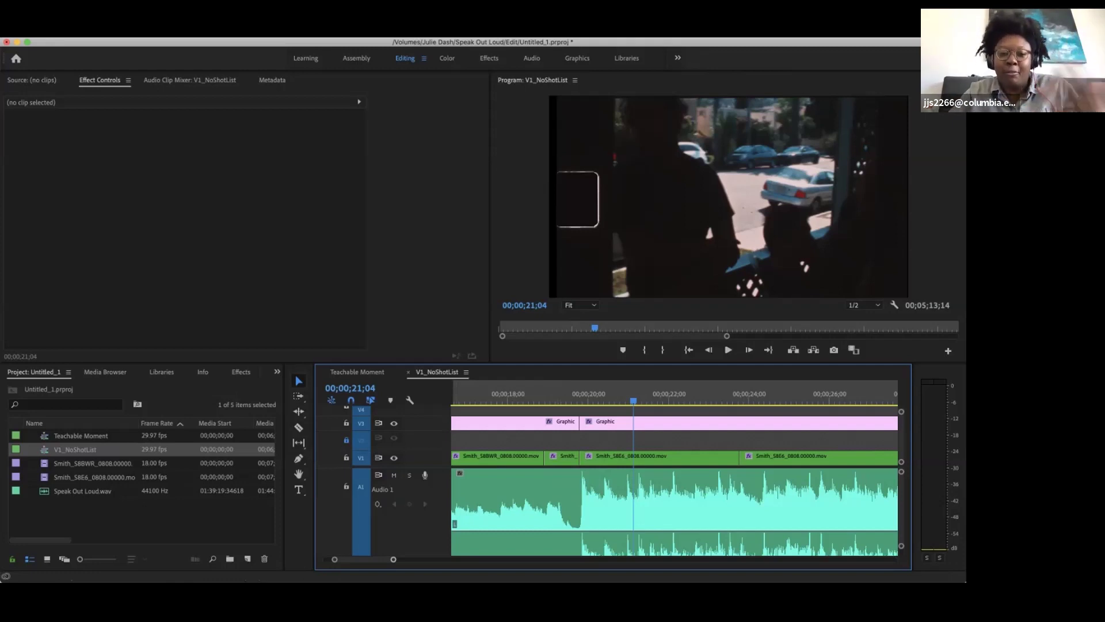
Lock video tracks V1 and V3 of the V1_NoShotList sequence.
left_click(346, 457)
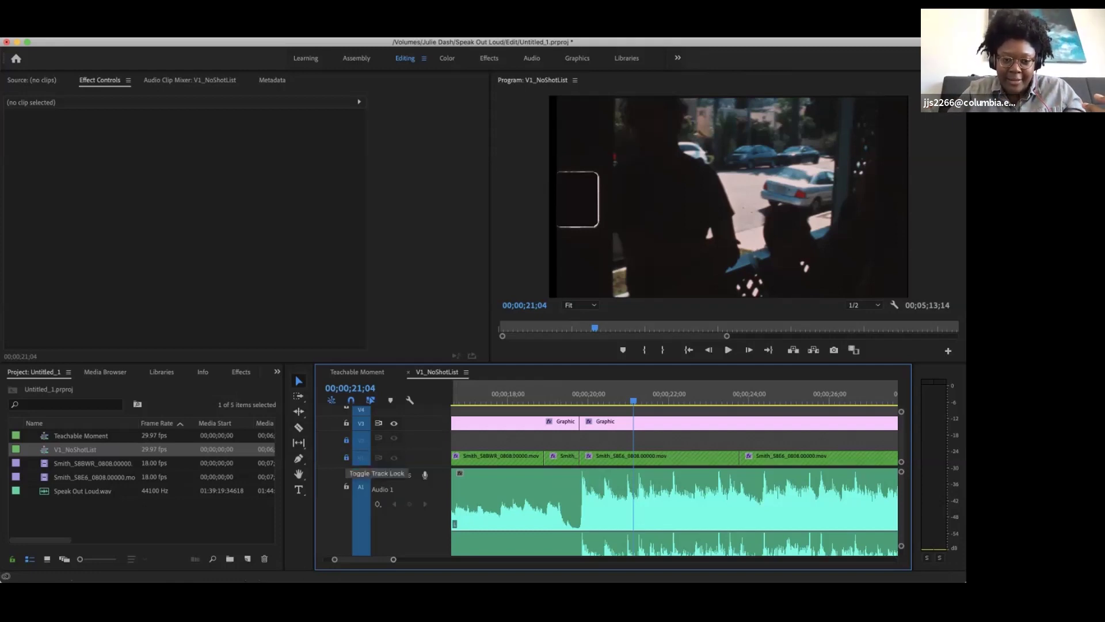
left_click(346, 423)
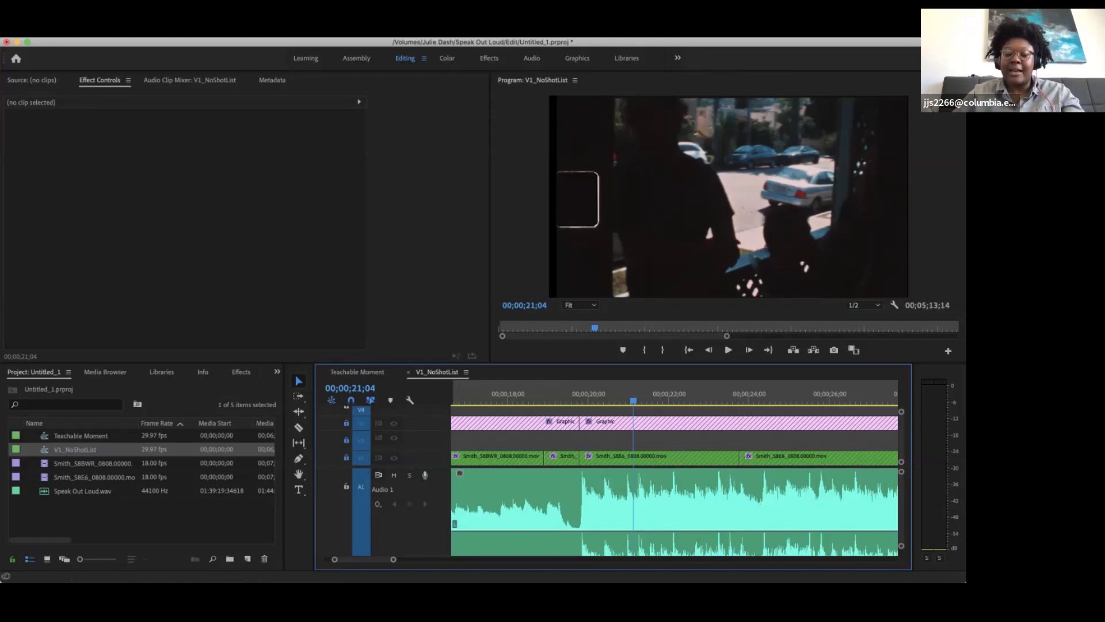
Shift the Speak Out Loud.wav clip on track A1 about 3 seconds later using the Track Select Forward tool.
scroll(547, 483, "up", 10)
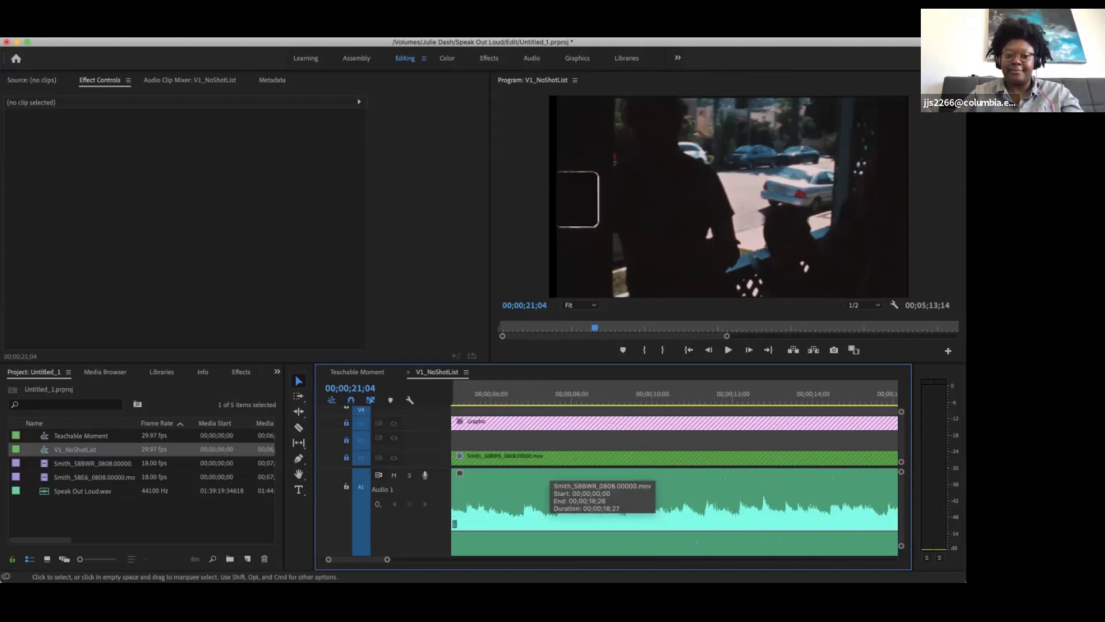
scroll(547, 482, "up", 4)
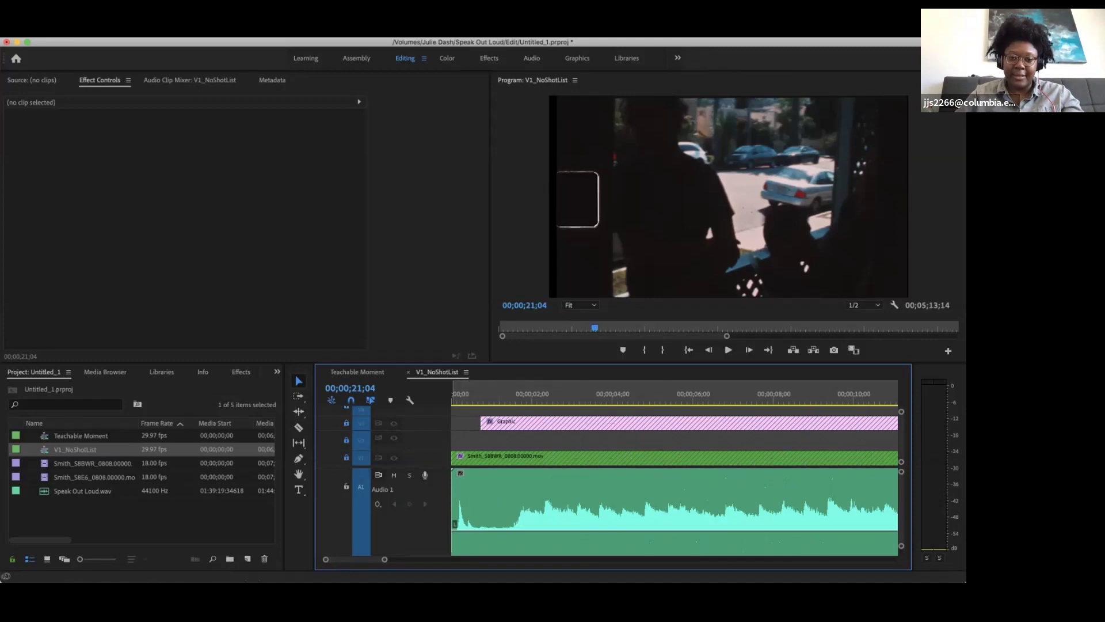
scroll(673, 483, "down", 3)
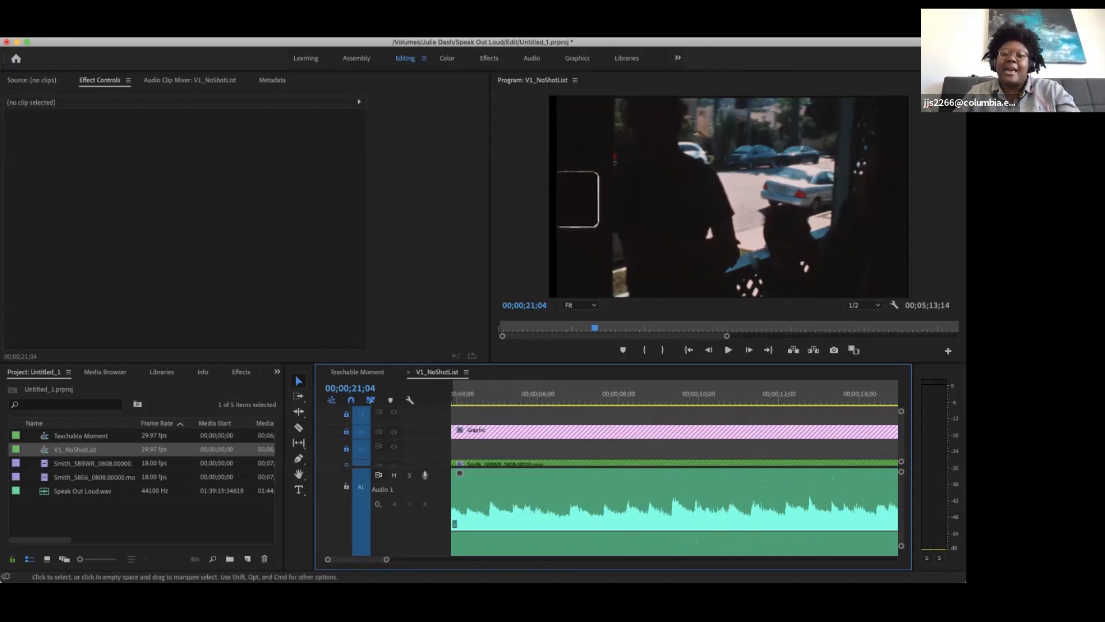
scroll(674, 483, "down", 3)
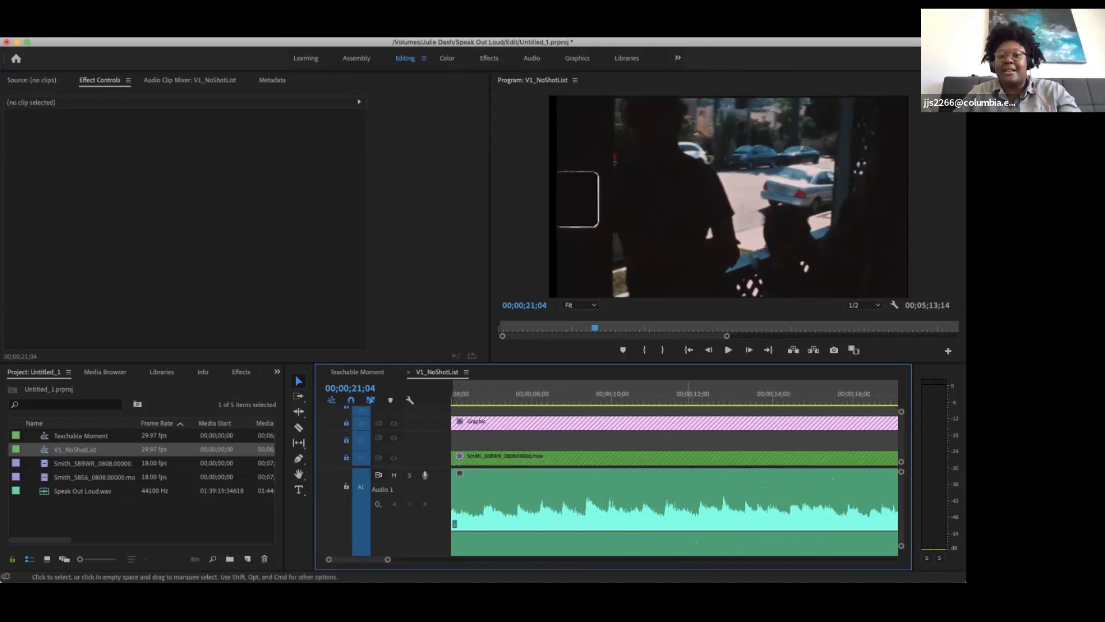
scroll(674, 506, "down", 2)
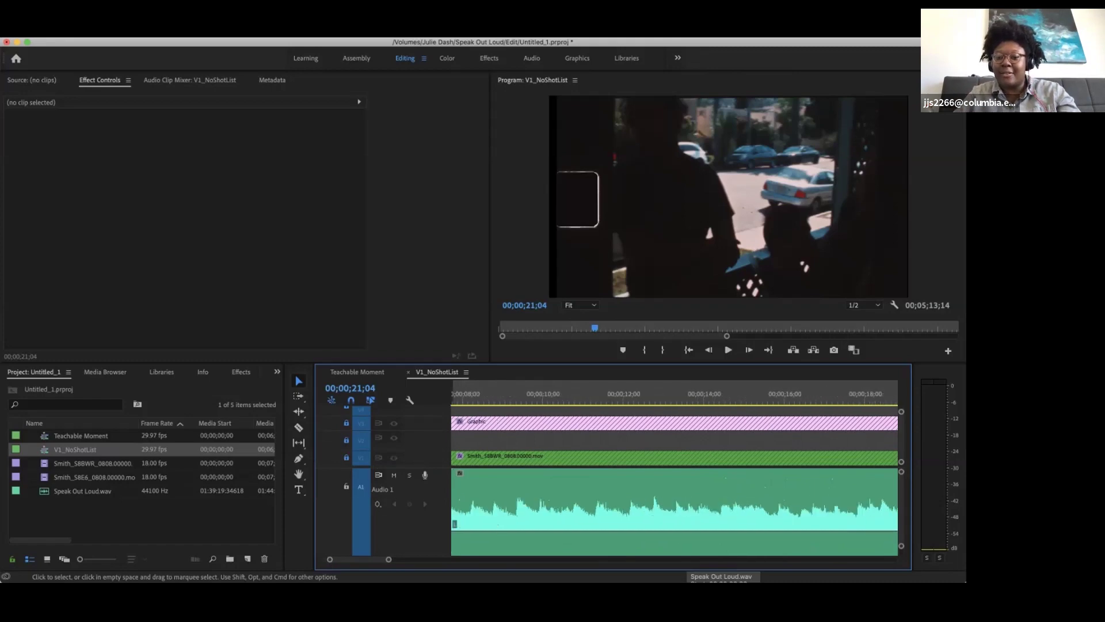
scroll(674, 484, "down", 5)
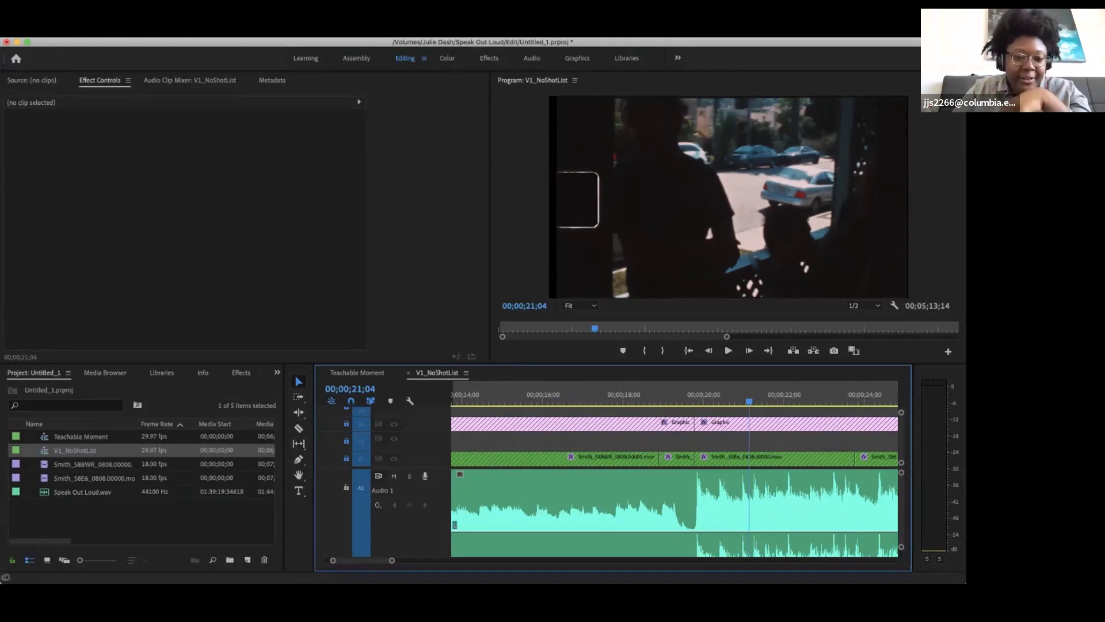
left_click(298, 397)
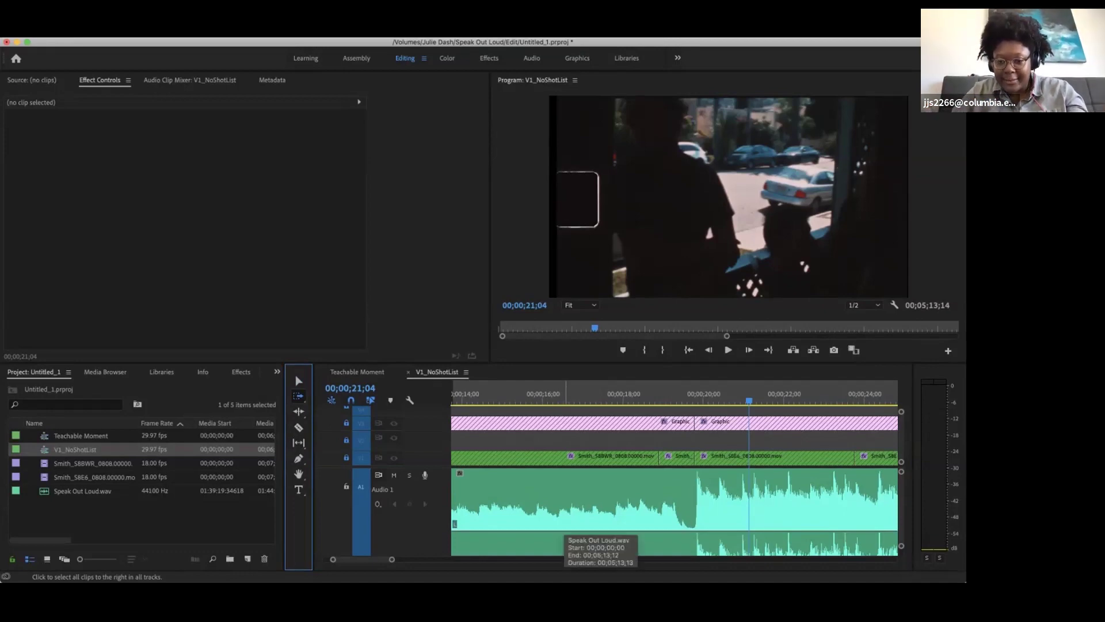
left_click(562, 527)
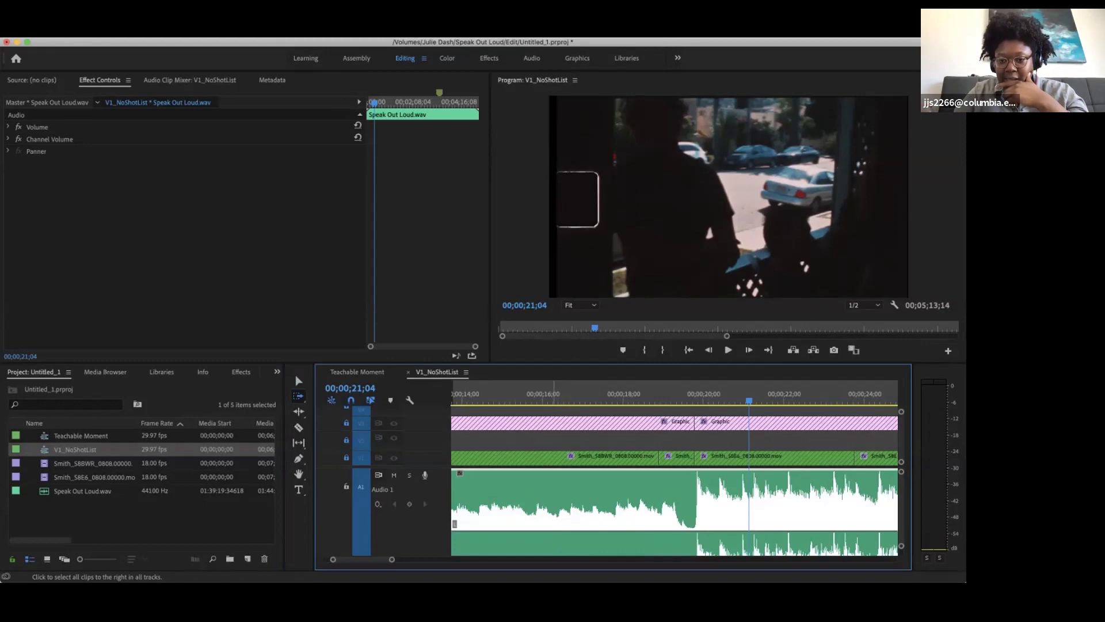
left_click_drag(466, 518, 576, 518)
left_click_drag(680, 512, 731, 512)
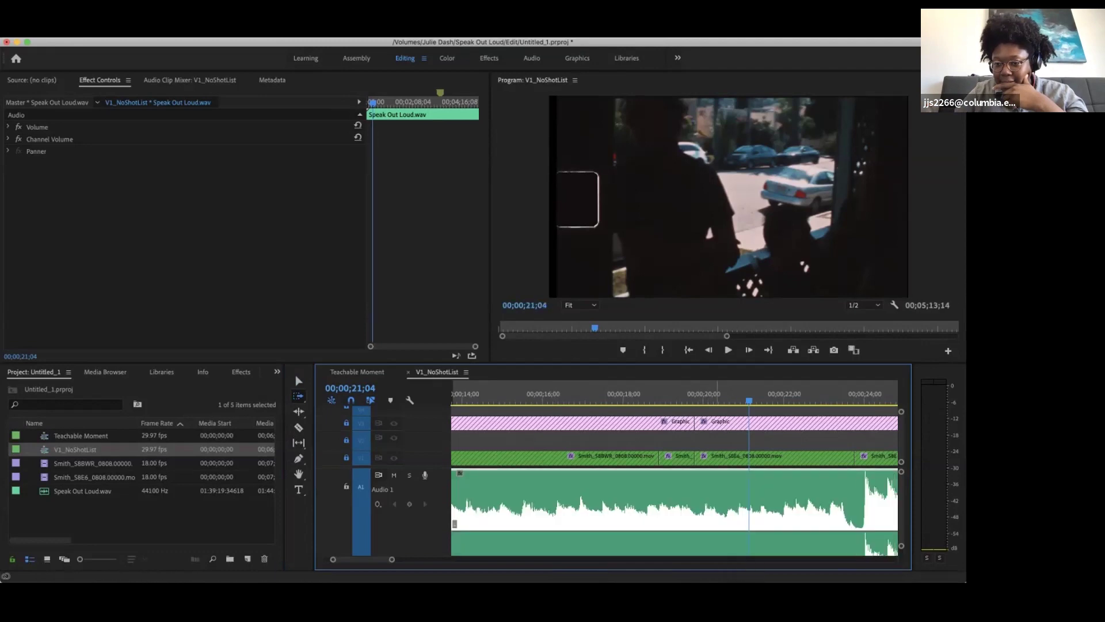
Move the playhead back to 00;00;15;25 and play the sequence with the shifted music, stopping at about 25 seconds.
left_click_drag(749, 400, 651, 400)
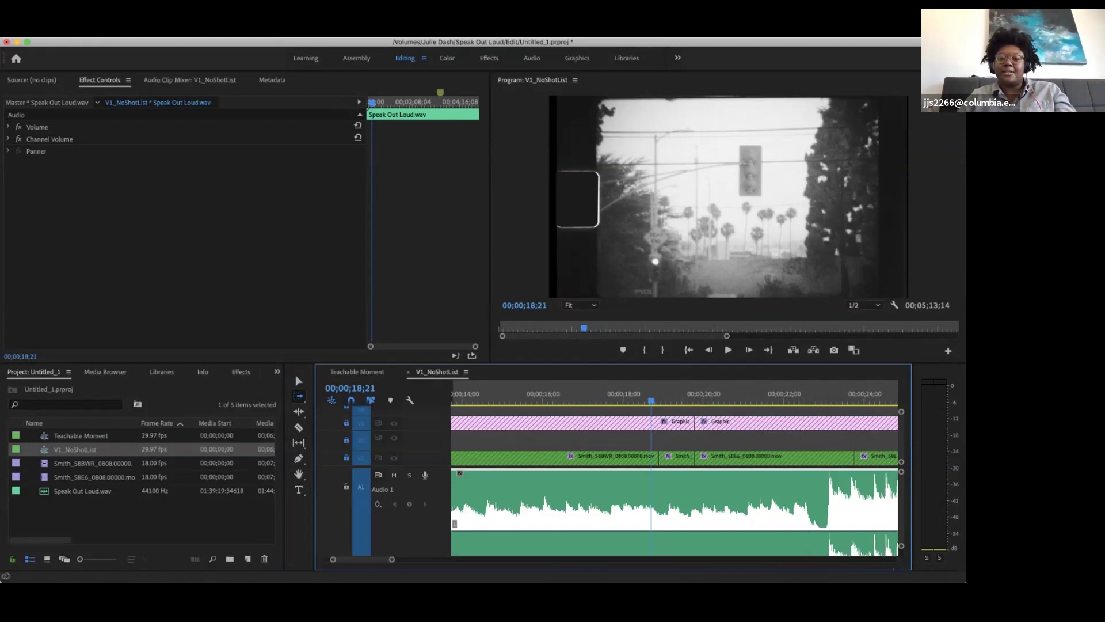
key("j")
key("j")
key("k")
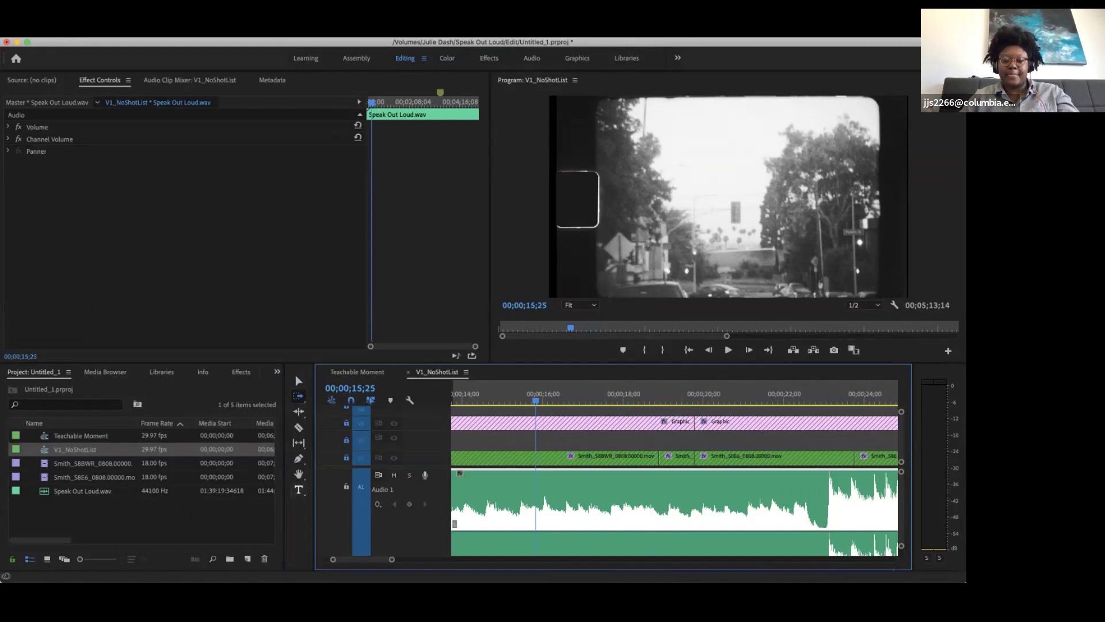
key("space")
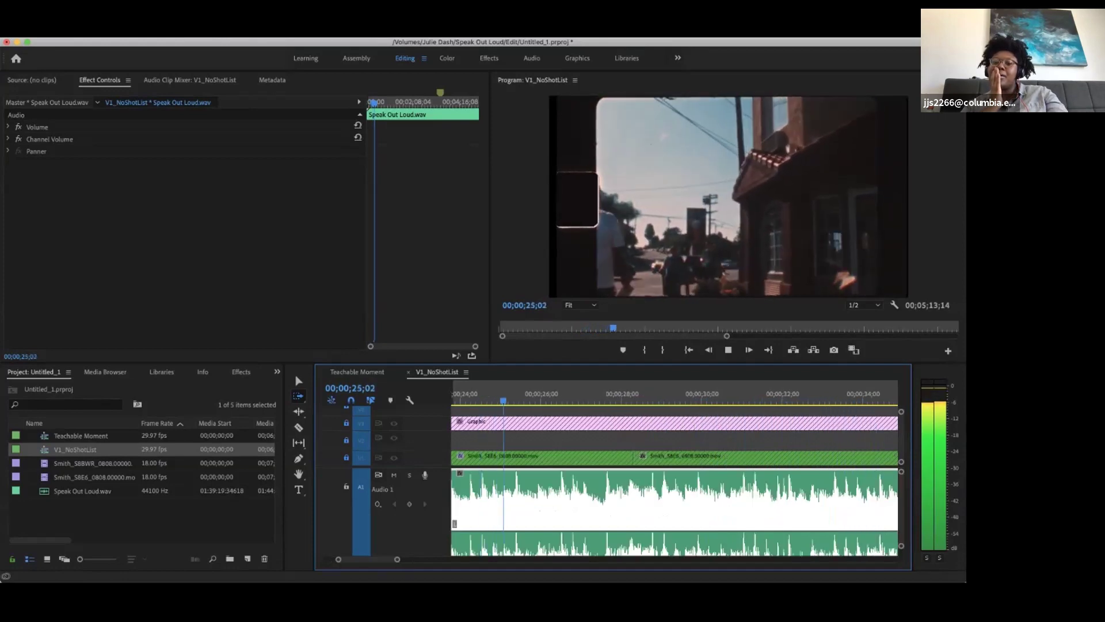
key("space")
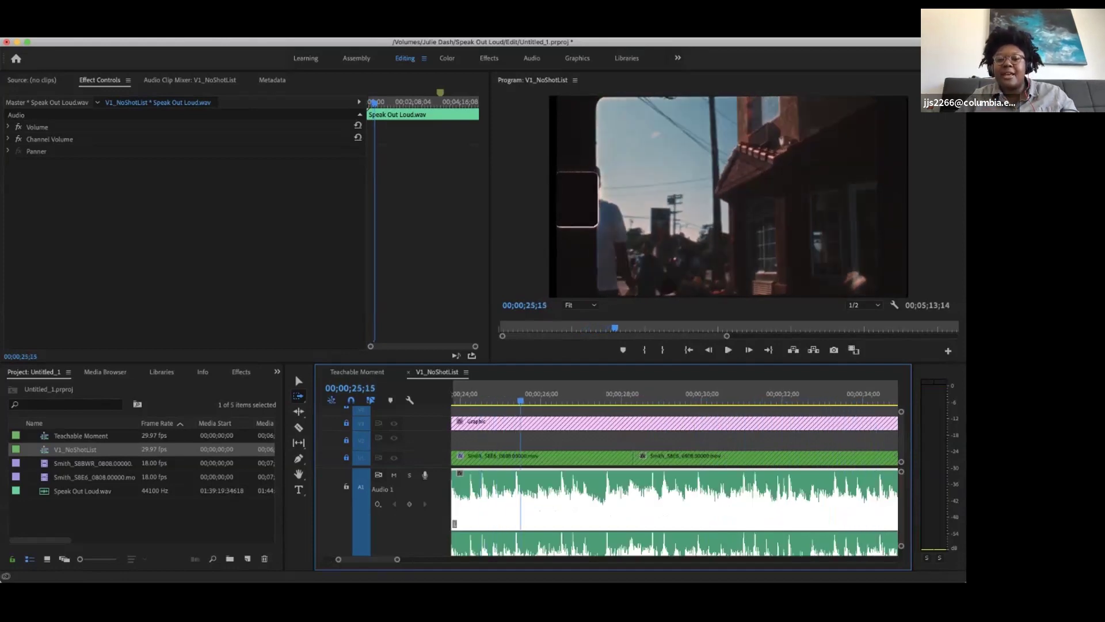
Check the shifted start of the music clip, and undo its moves to restore its alignment with the picture cuts.
scroll(673, 484, "up", 10)
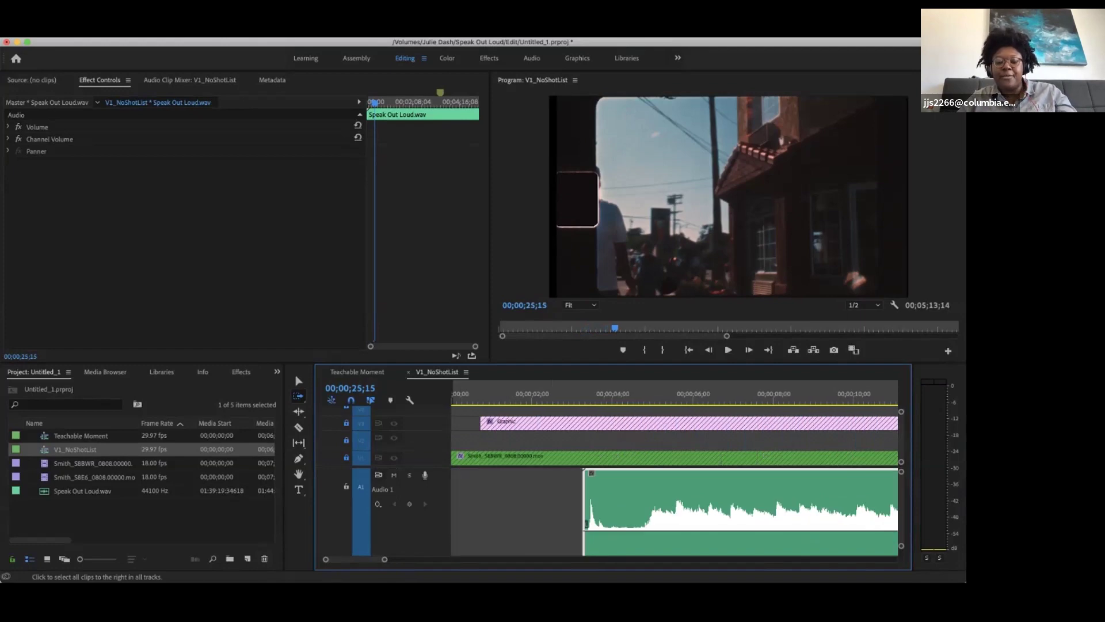
scroll(553, 507, "down", 10)
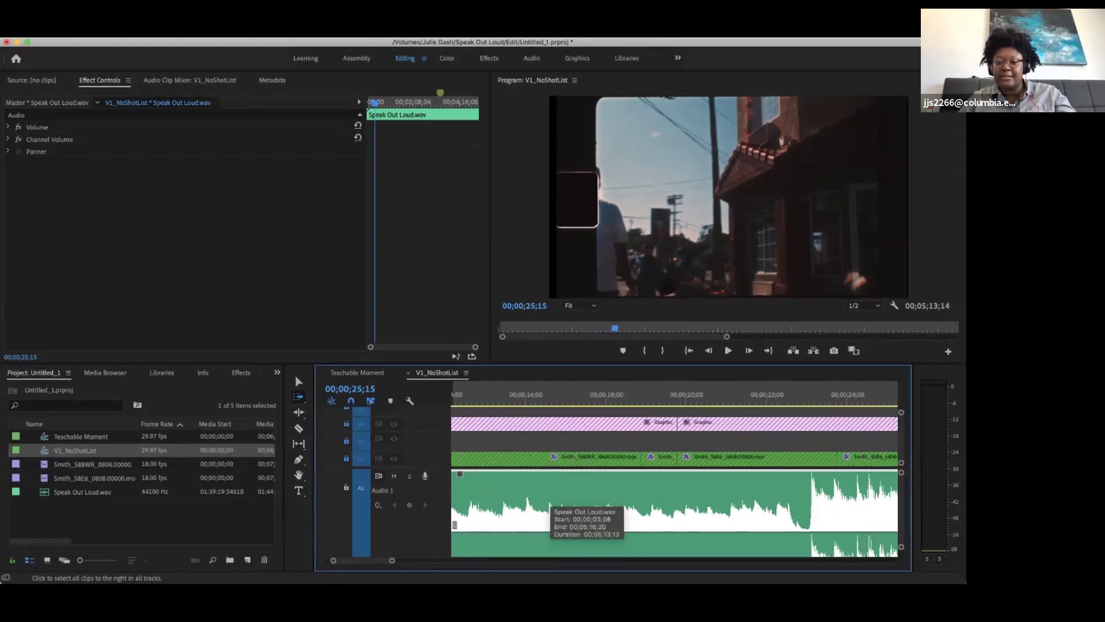
key("super+z")
key("super+z")
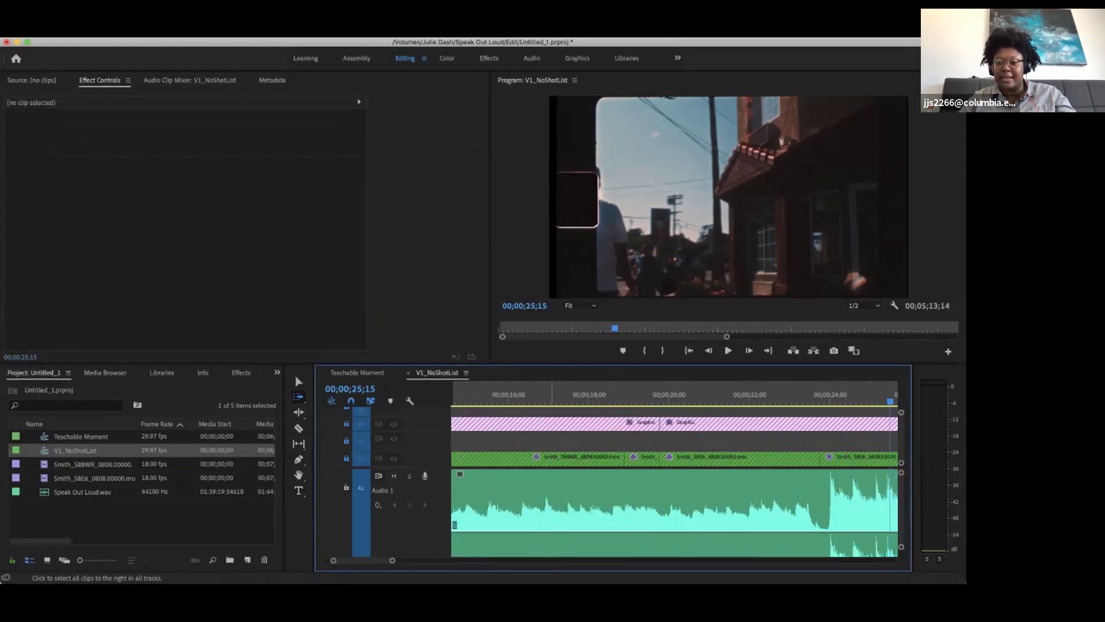
key("super+z")
key("super+z")
key("super+z")
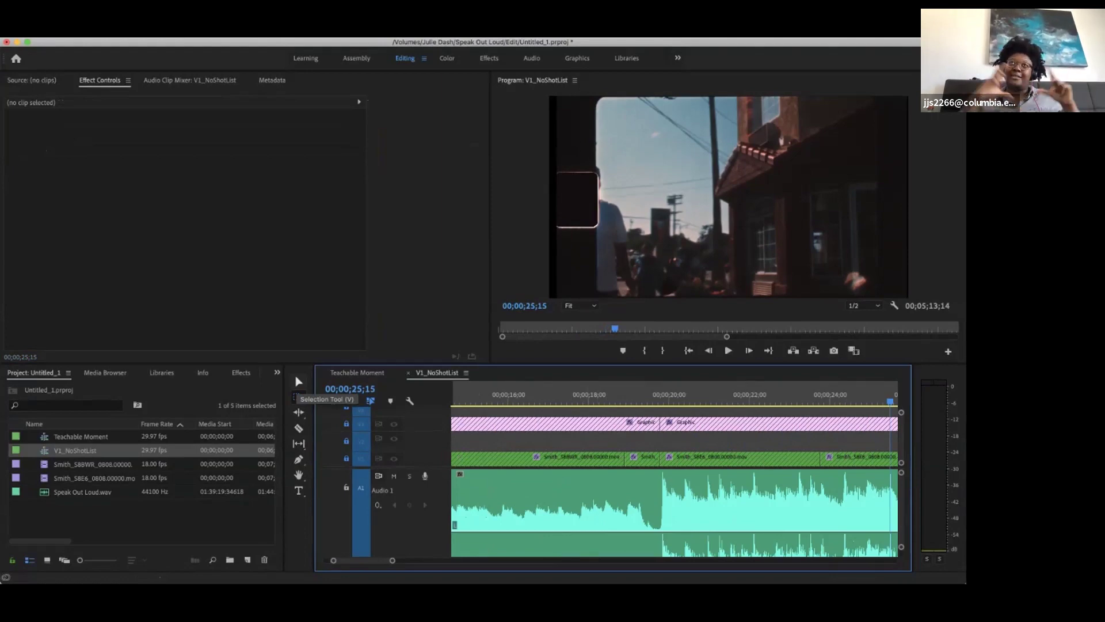
Show the presentation's Using KeyFrames slide, and exit its full-screen view to return to Premiere Pro.
left_click(299, 396)
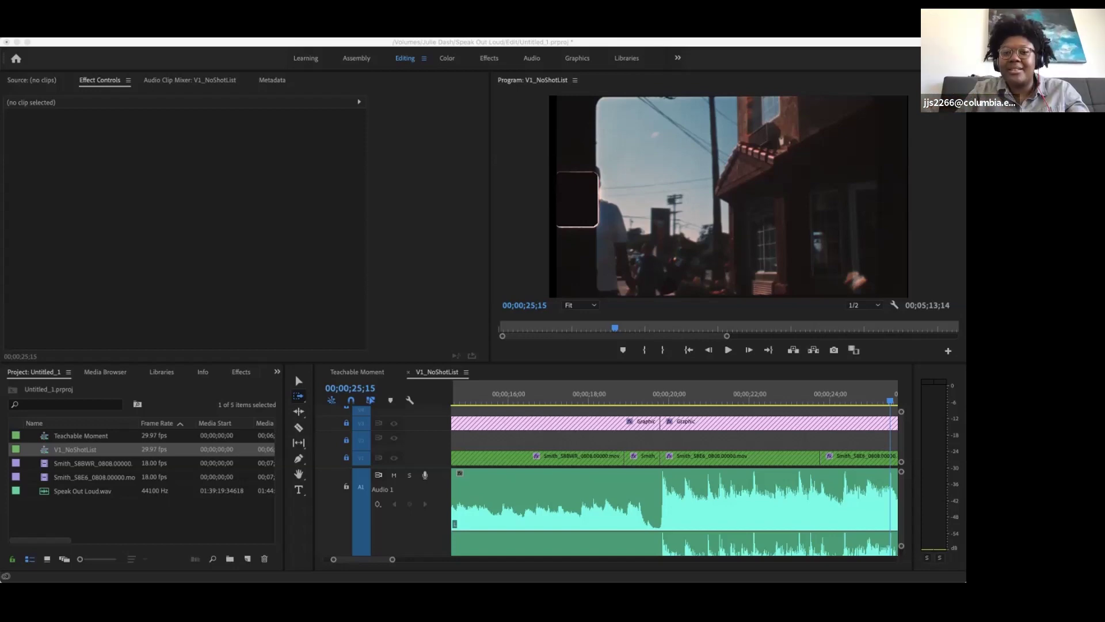
key("super+Tab")
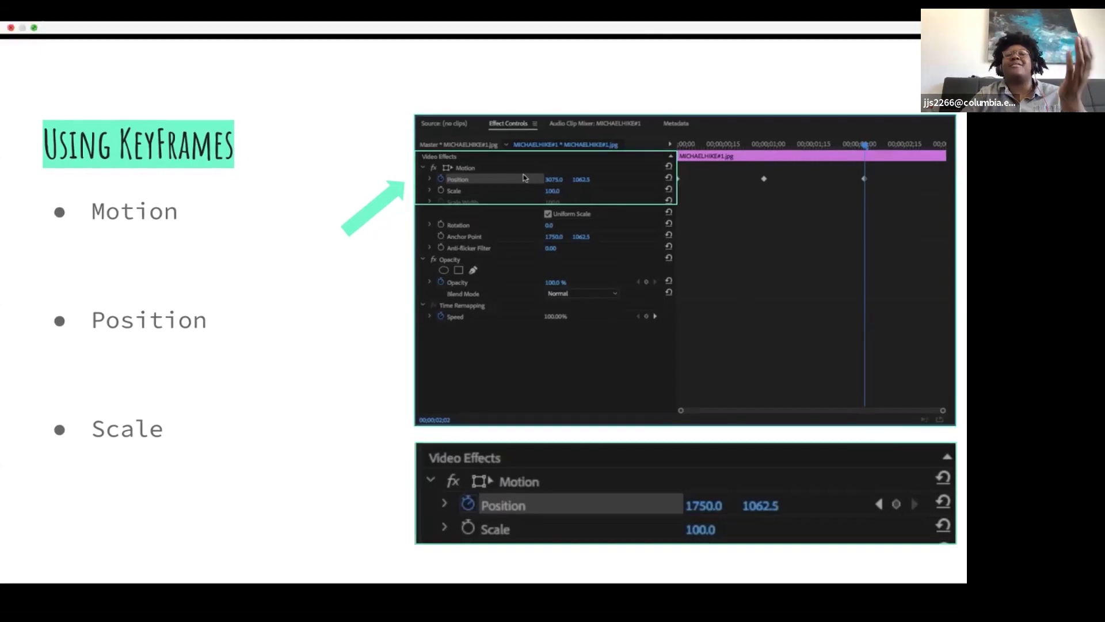
mouse_move(33, 27)
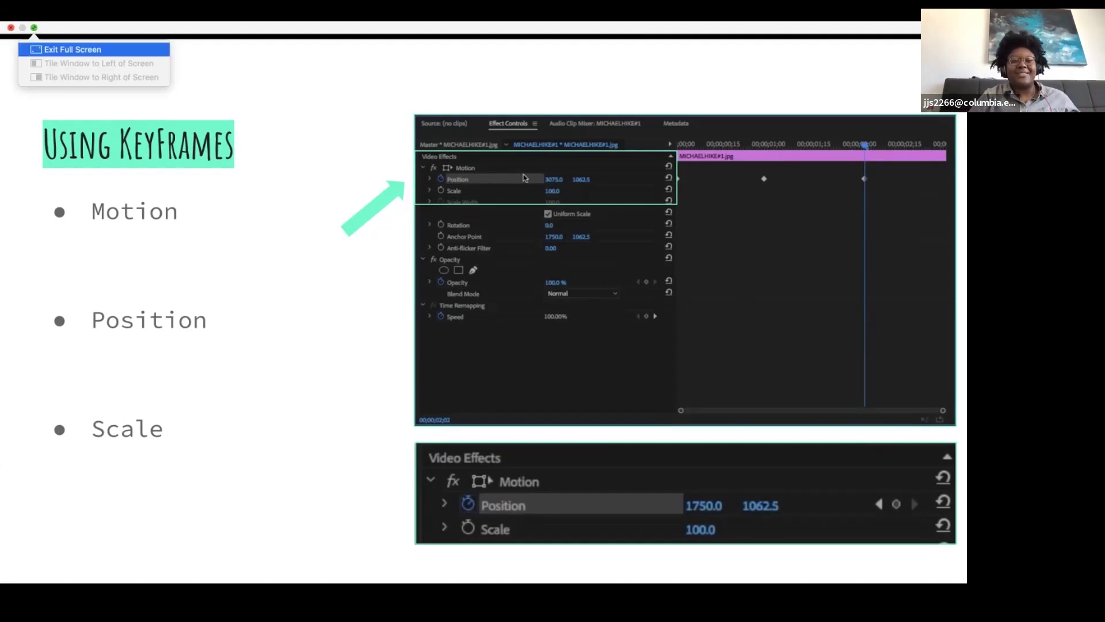
left_click(72, 49)
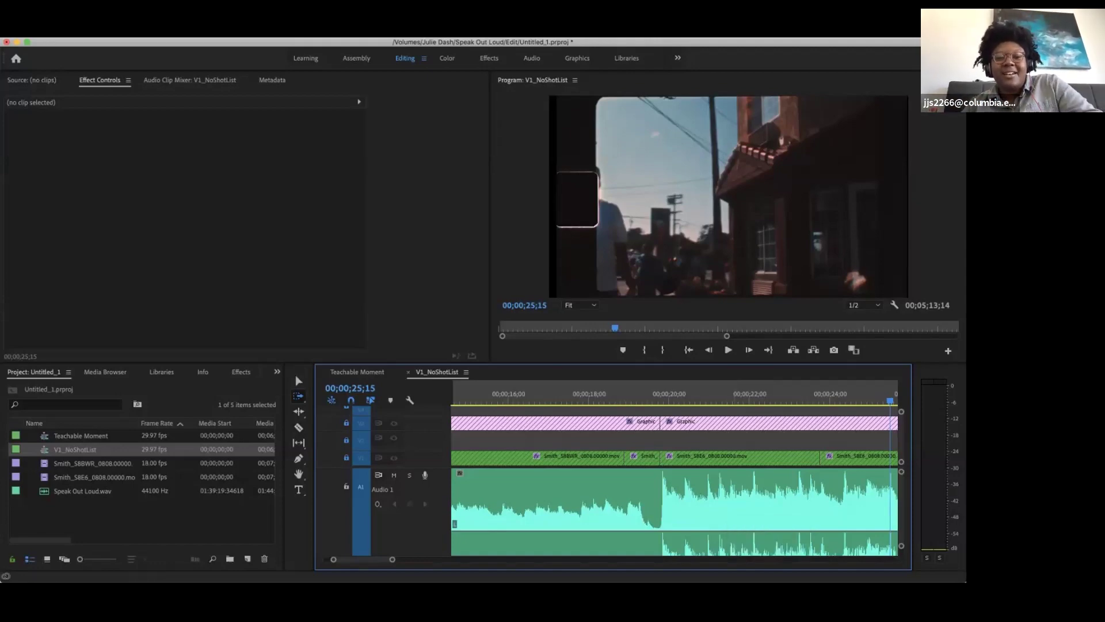
Switch to the Teachable Moment sequence with the Selection tool active, and mute audio track A1.
left_click(357, 371)
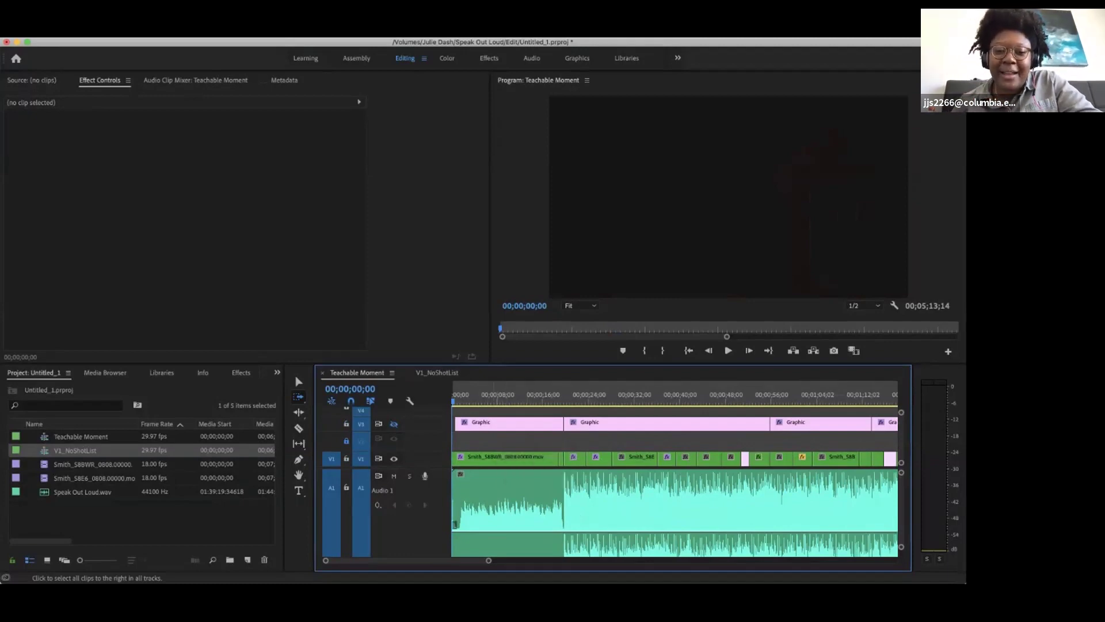
left_click(299, 381)
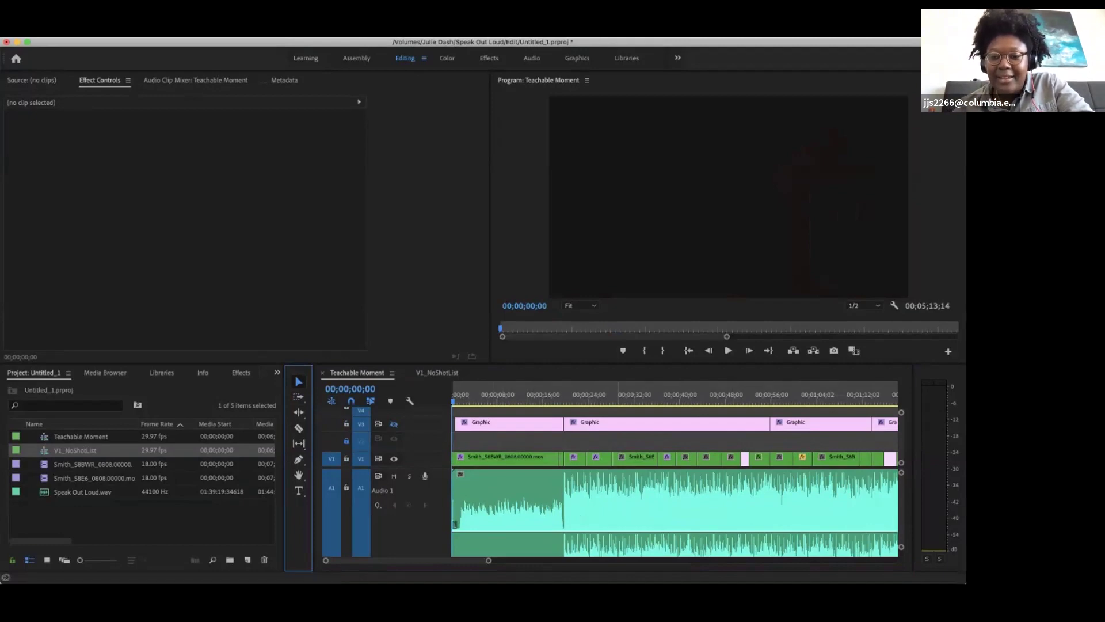
left_click(615, 396)
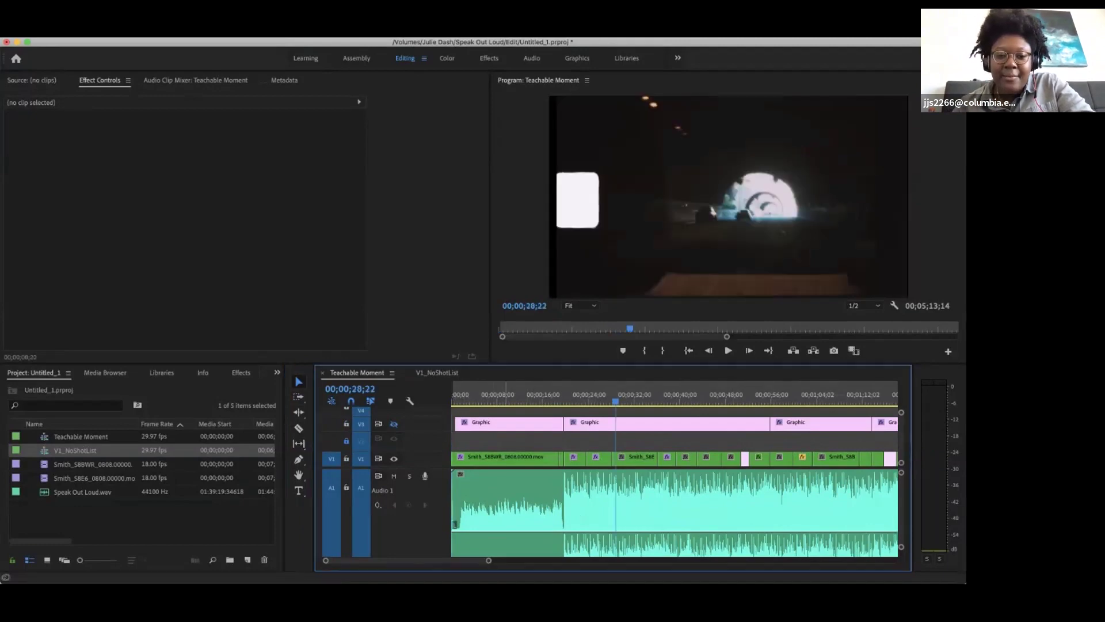
left_click(394, 475)
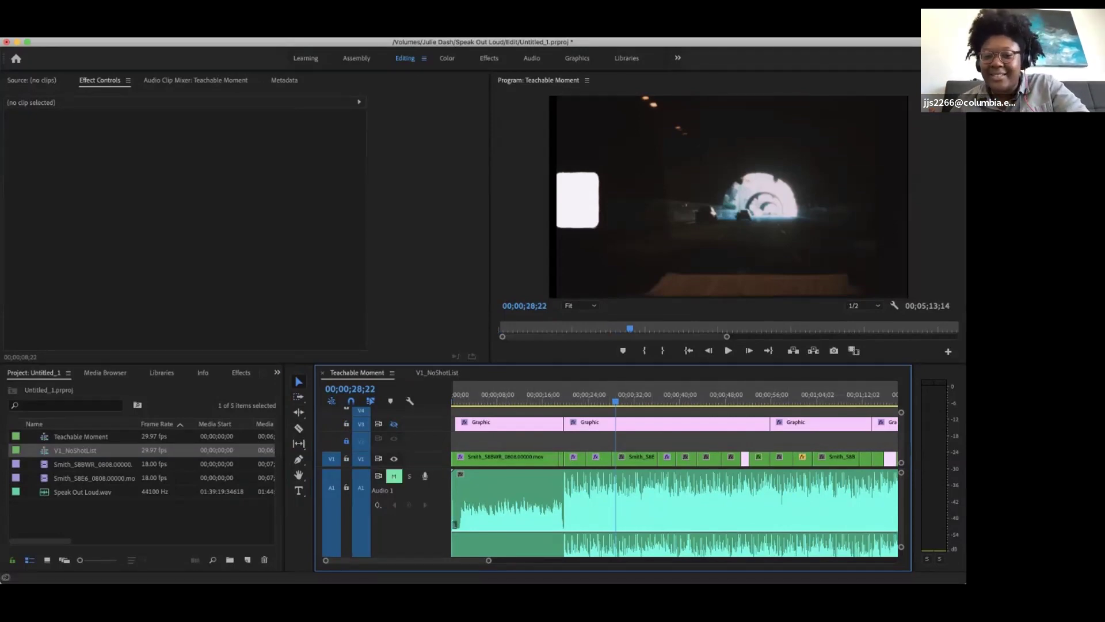
Open the effect controls of the V1 clip at 00;01;00;10 and enlarge the view of its Position and Scale keyframes.
key("space")
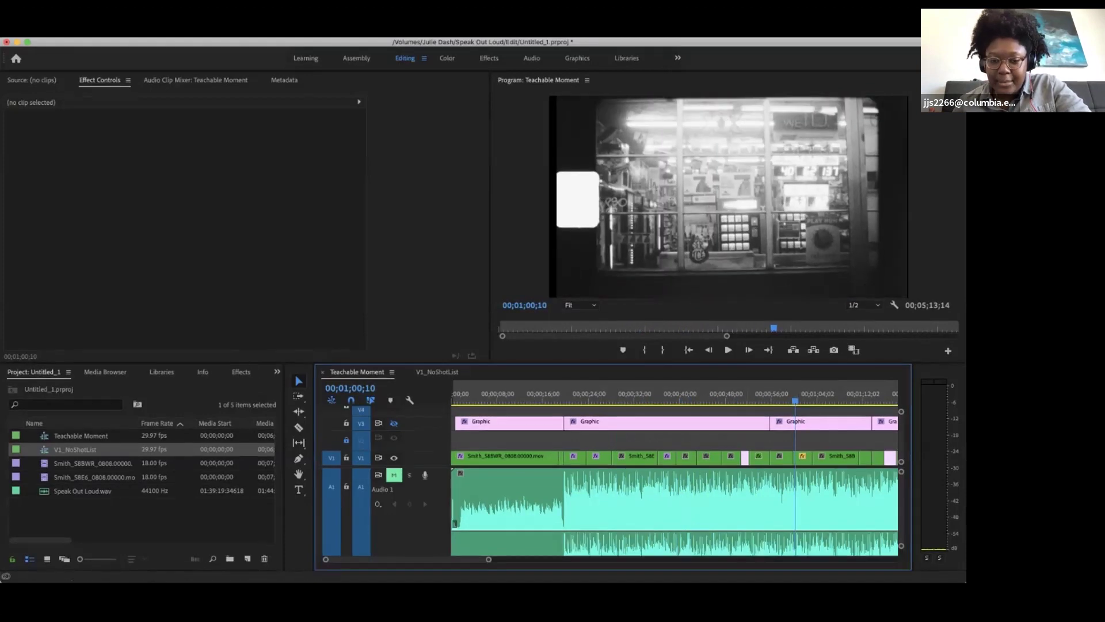
key("=")
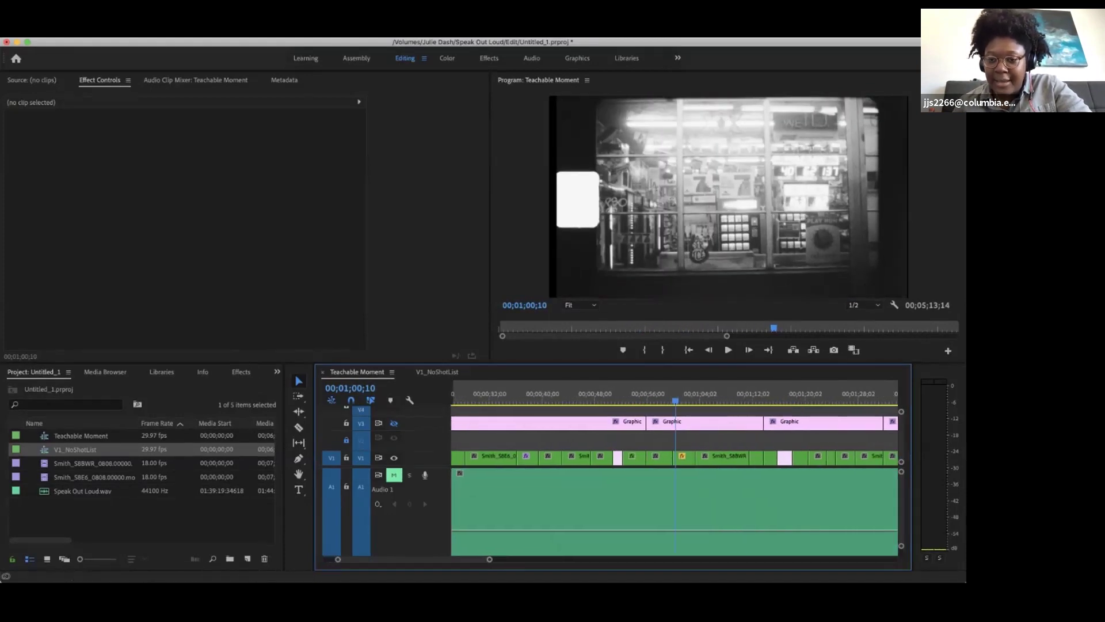
key("=")
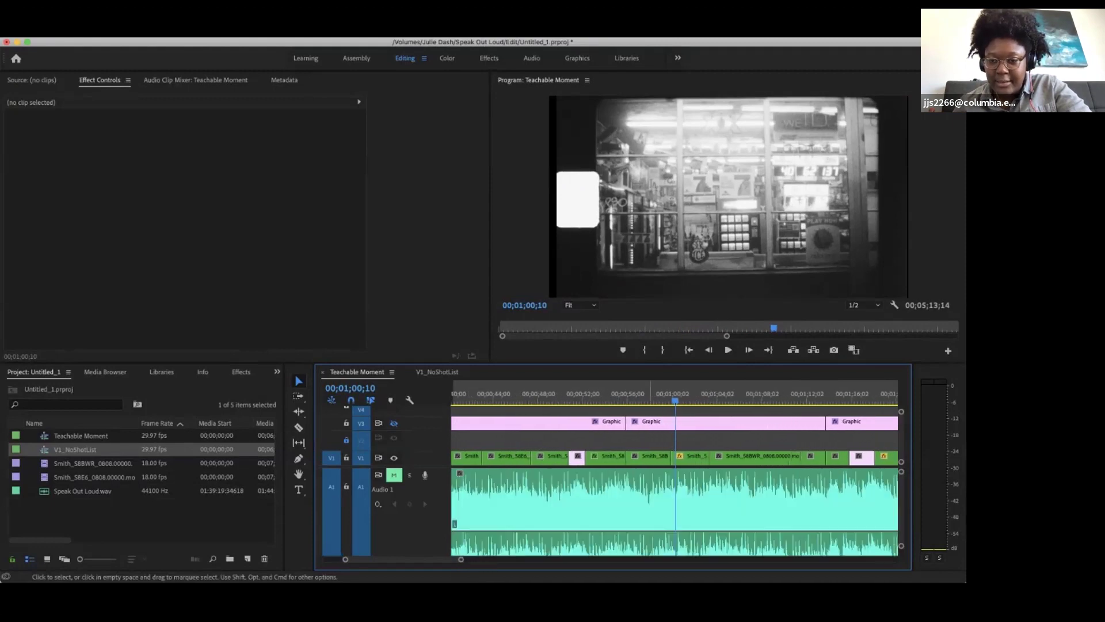
double_click(690, 456)
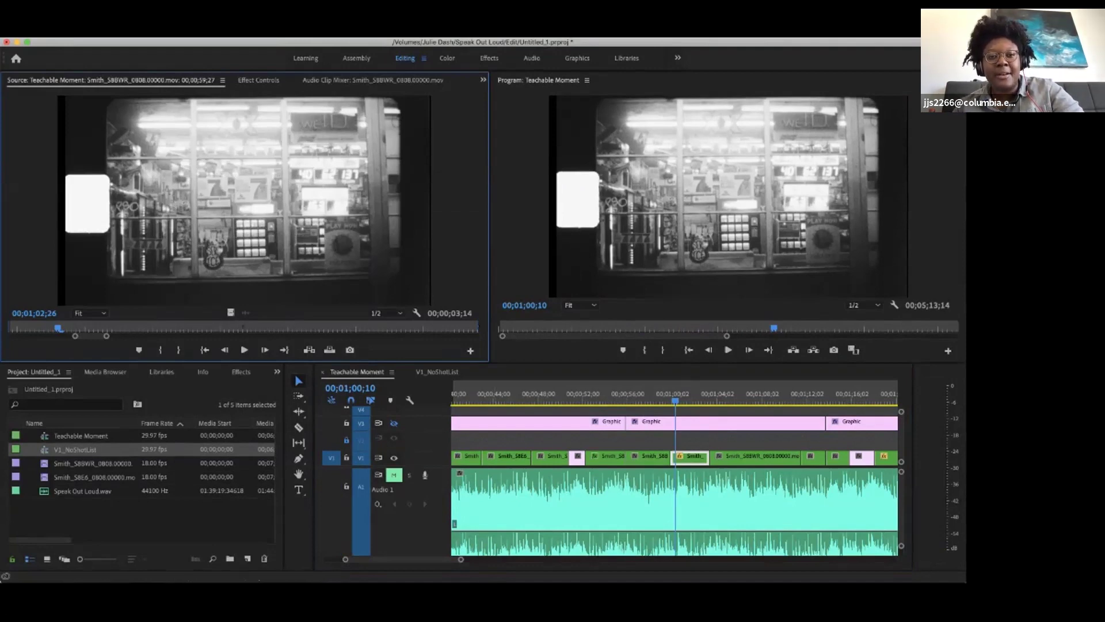
key("shift+5")
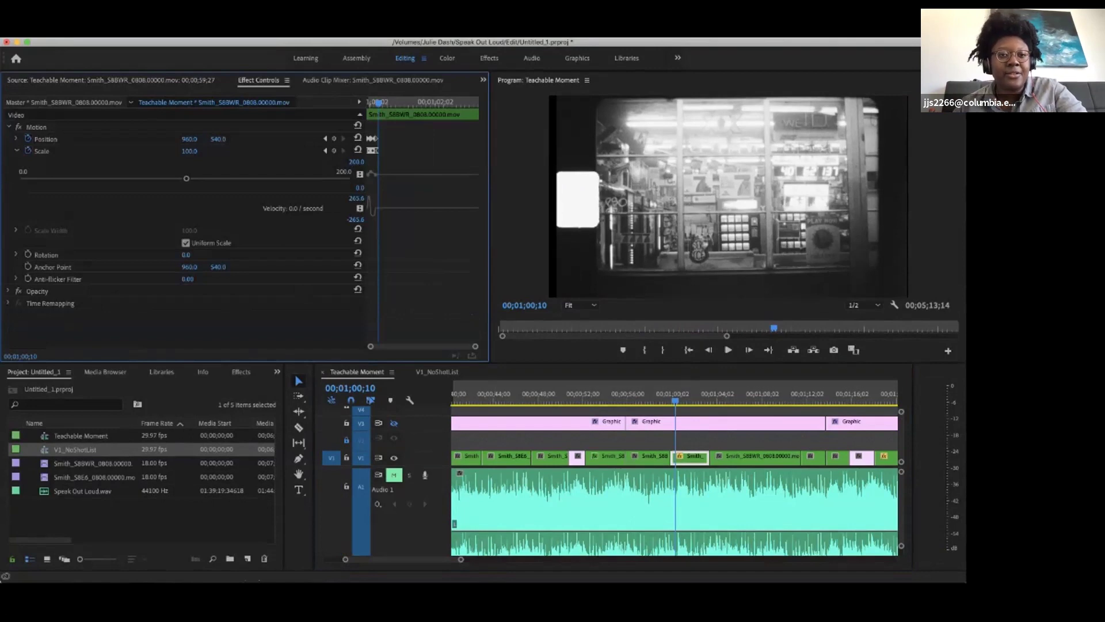
left_click_drag(475, 347, 405, 347)
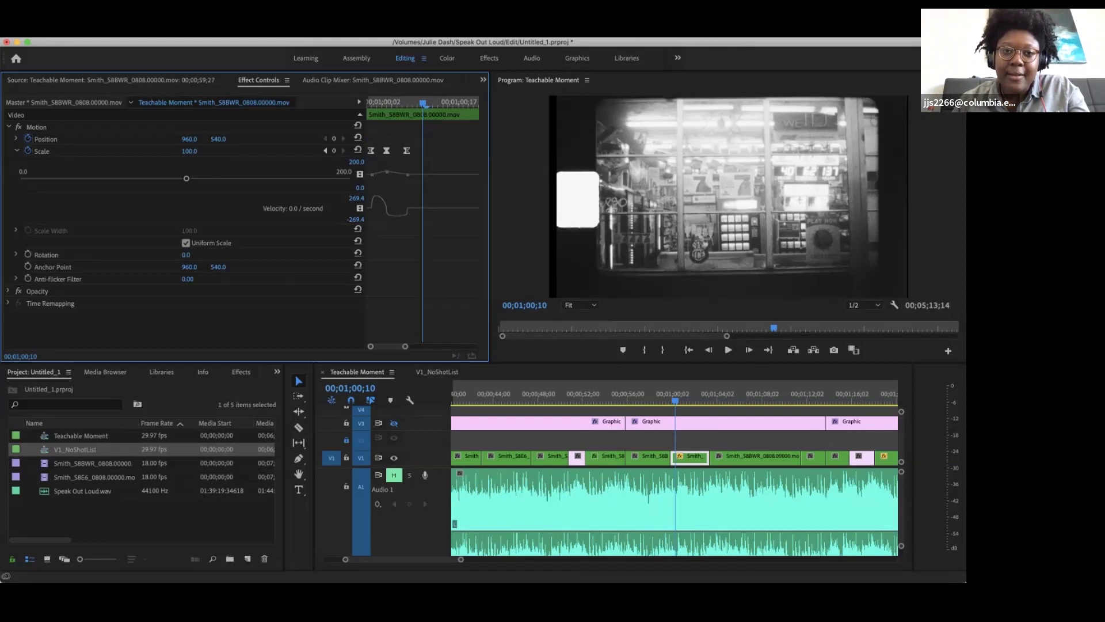
Delete the V1 clip's existing Scale keyframes, and place the playhead at 00;01;00;08.
key("Delete")
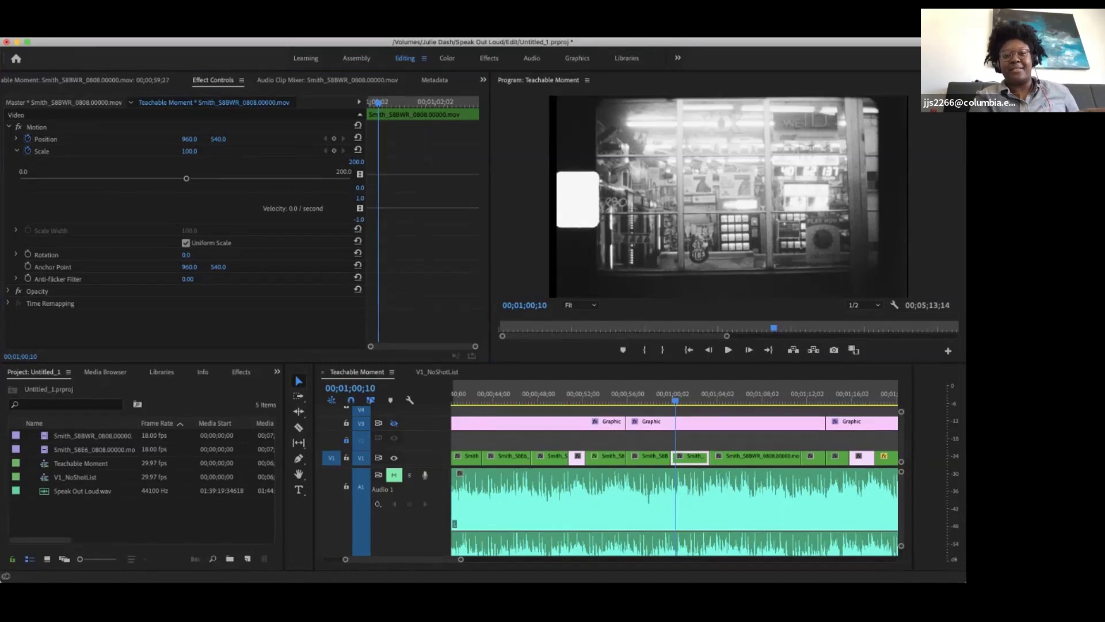
key("shift+3")
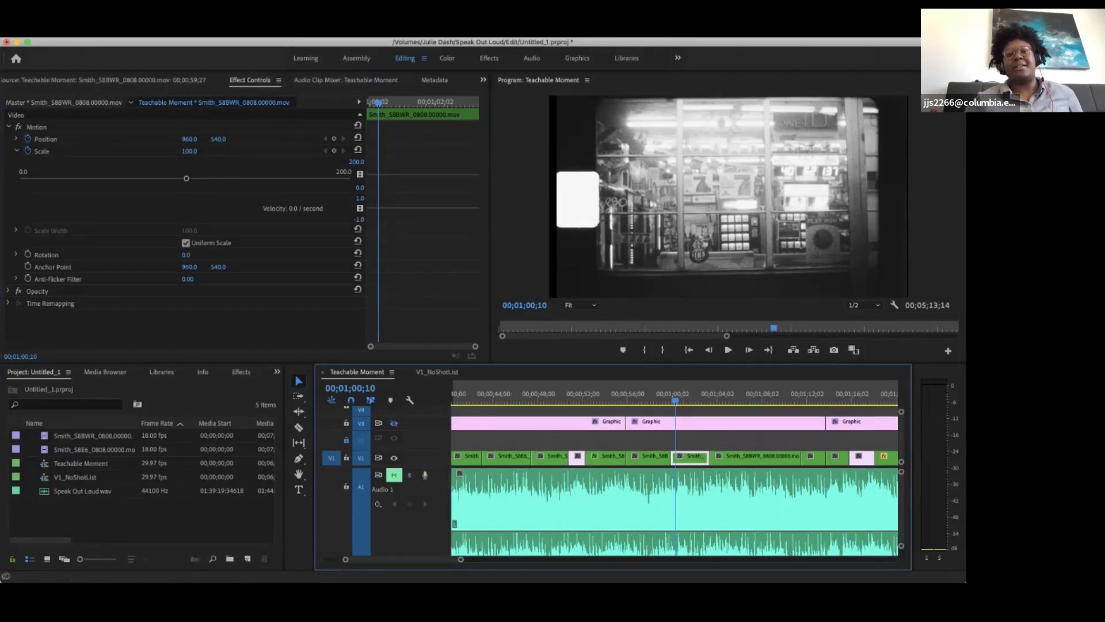
key("Left")
key("Left")
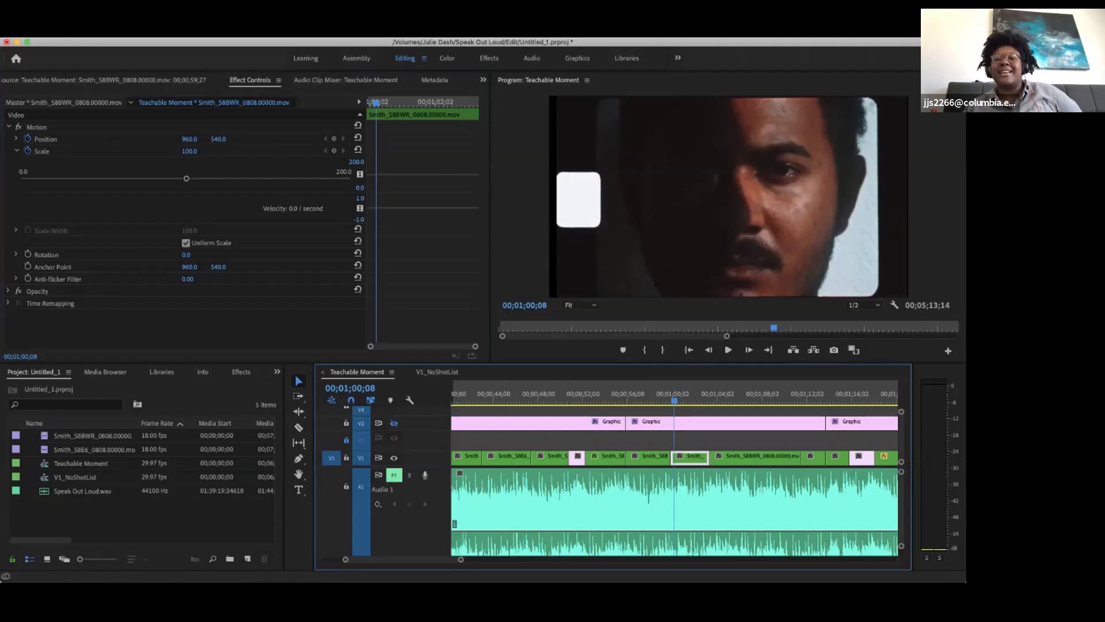
Add Position and Scale keyframes at the start of the selected V1 clip, at 00;00;59;27.
left_click(578, 397)
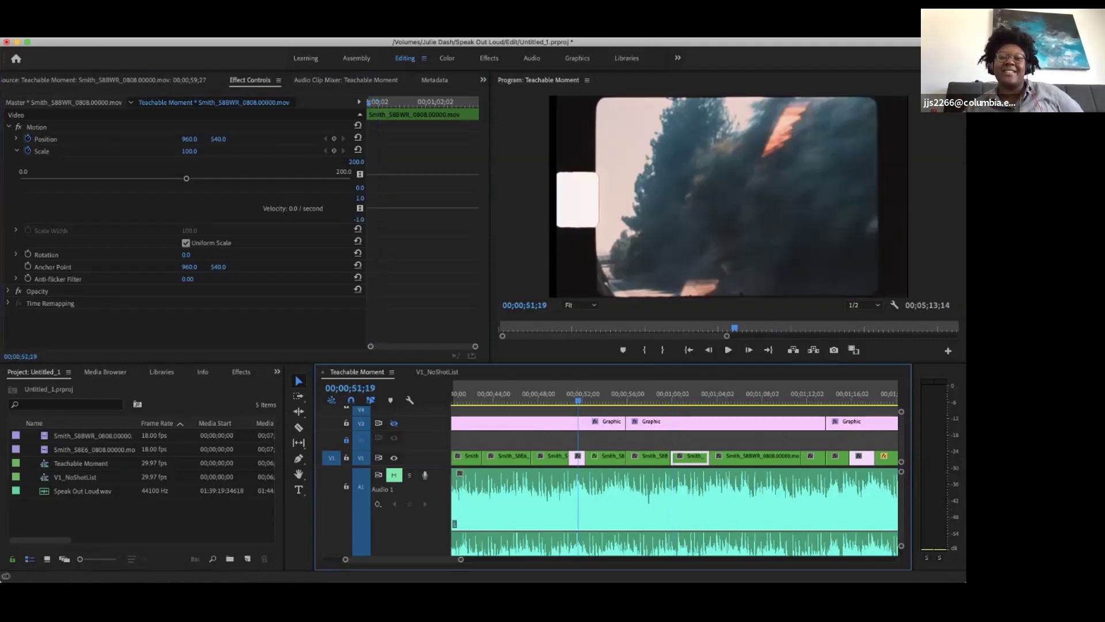
left_click(538, 397)
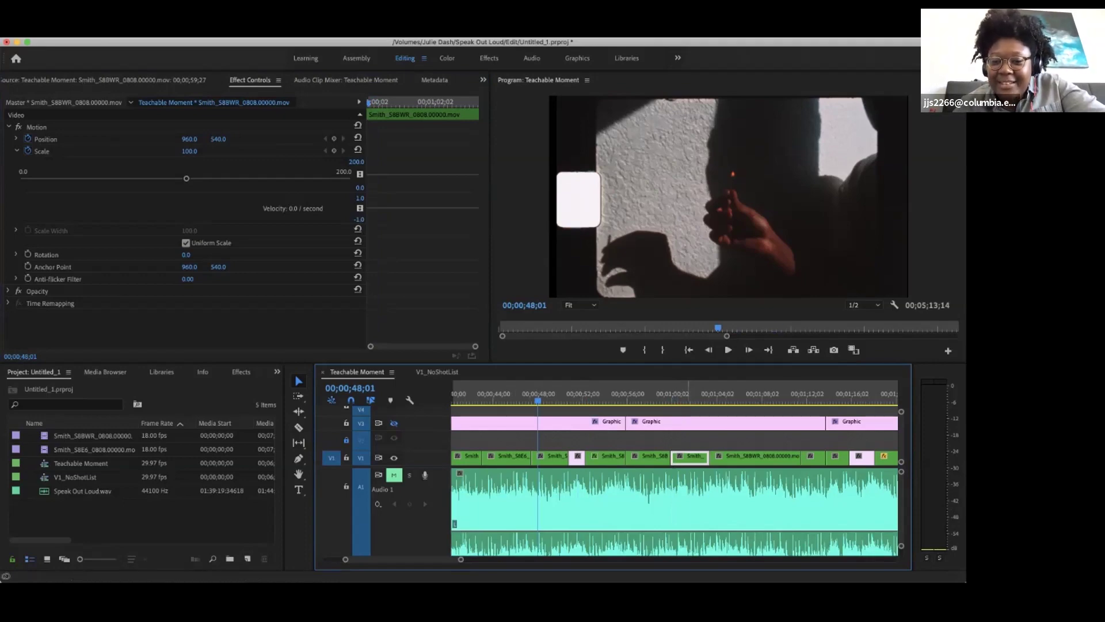
left_click(687, 396)
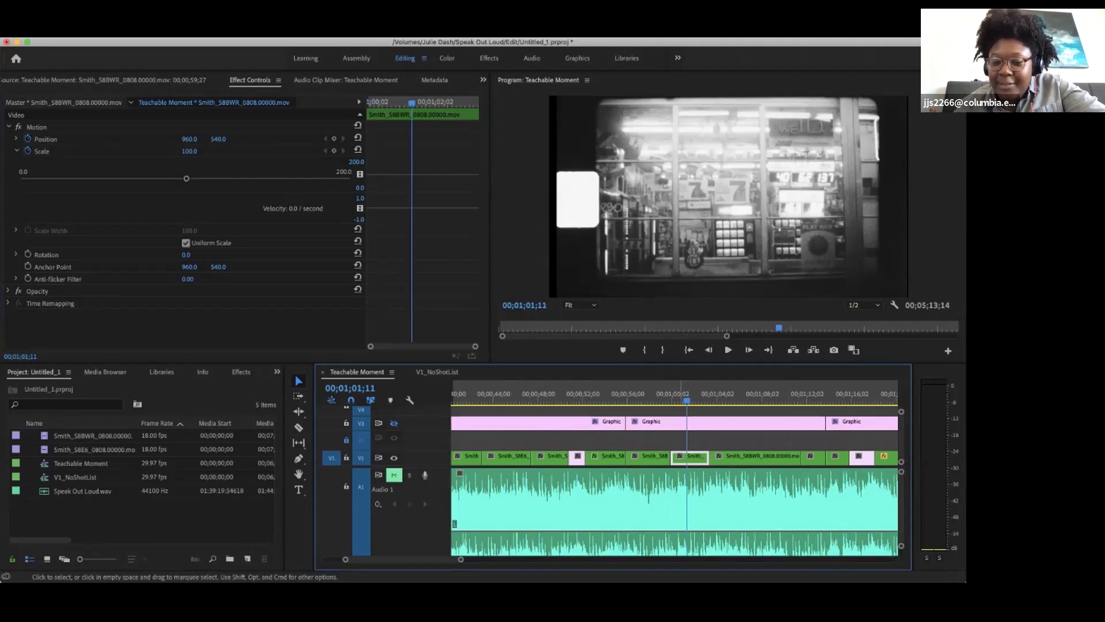
key("Up")
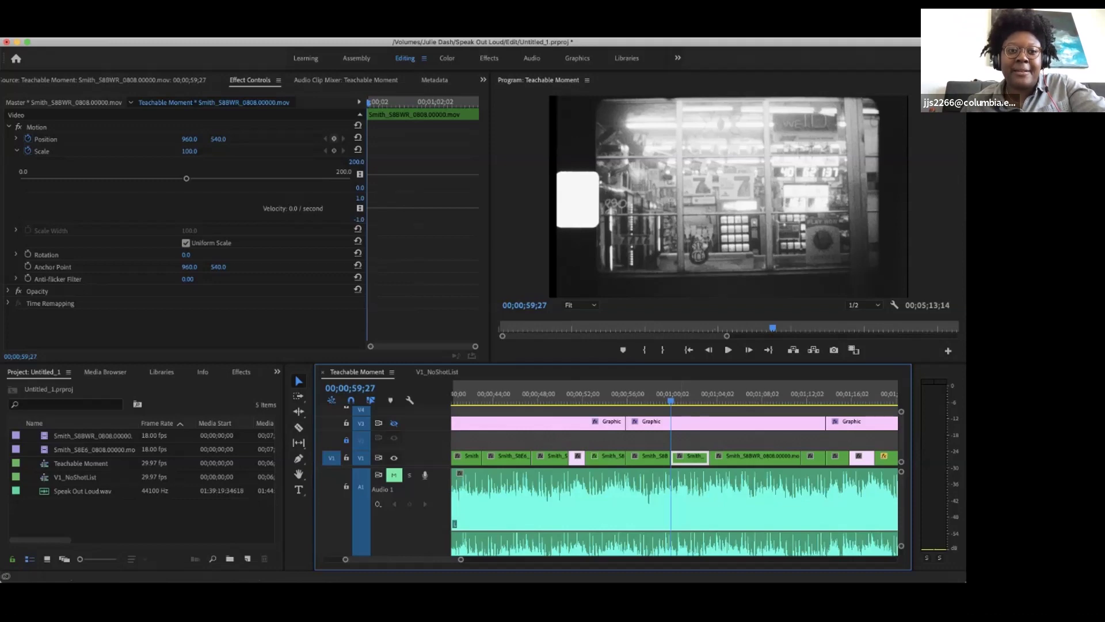
left_click(334, 138)
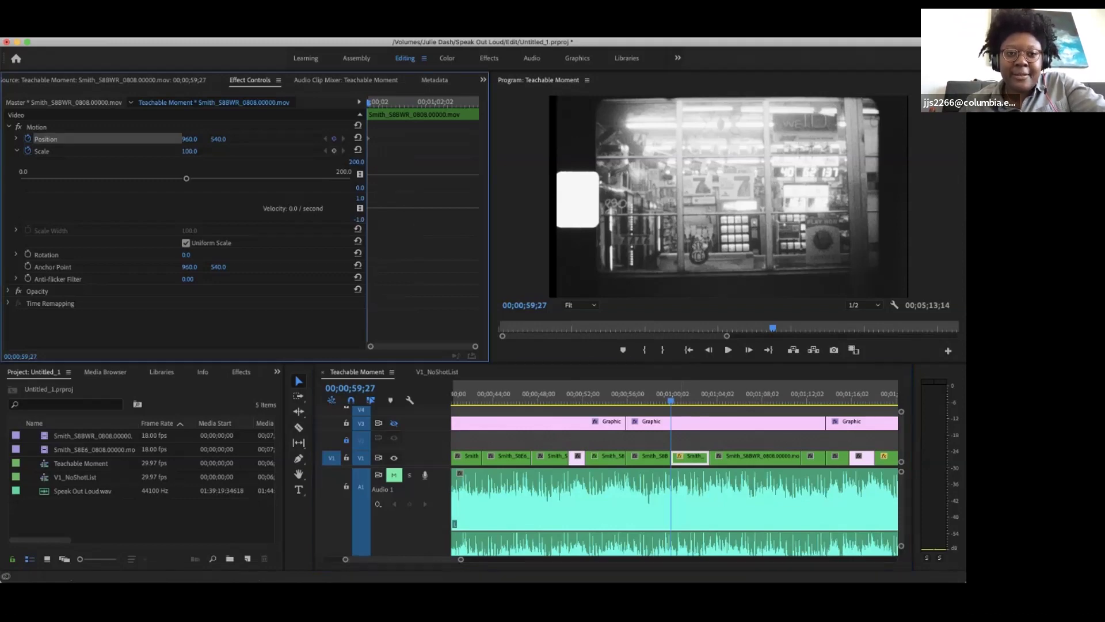
left_click(334, 150)
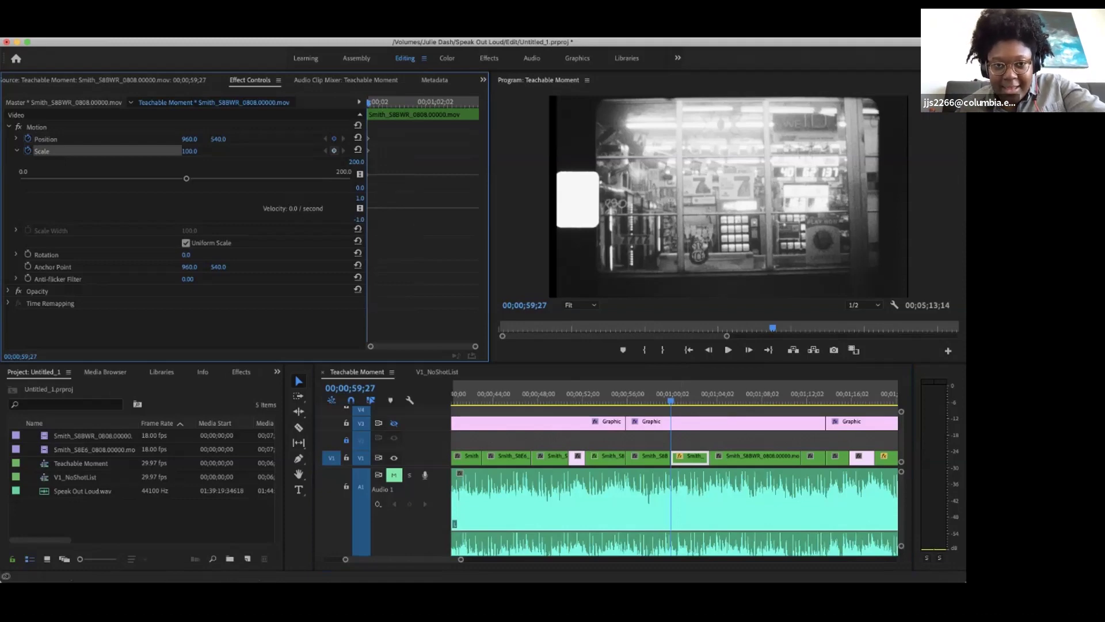
Add Position and Scale keyframes at 00;01;00;06 and set the Scale there to 110.
key("Right")
key("Right")
key("Right")
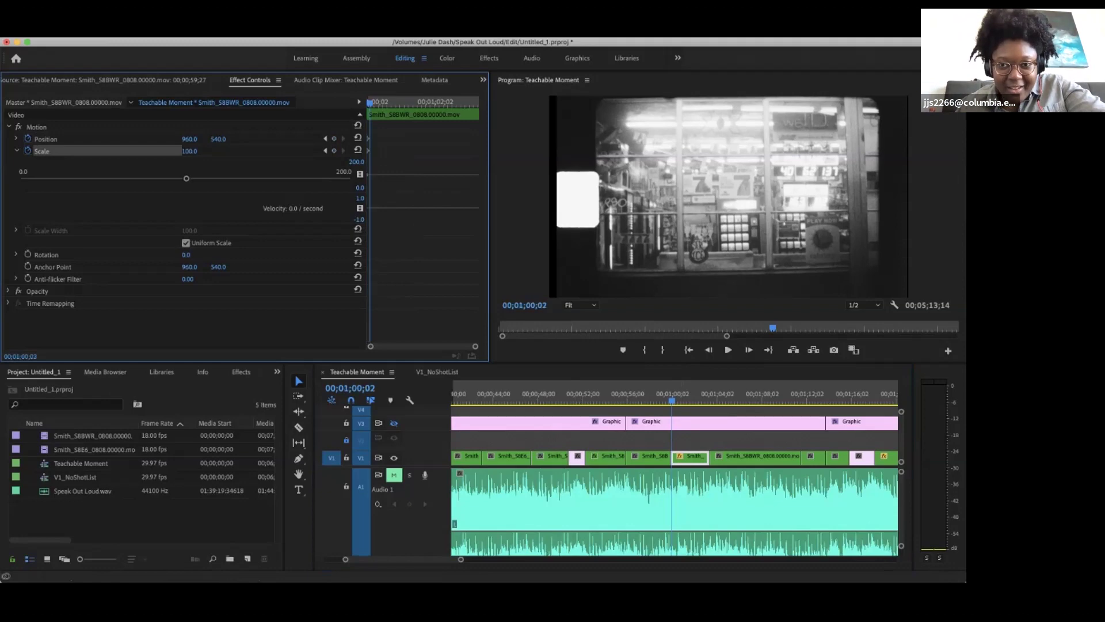
key("Right")
key("Right")
key("Right")
key("Right")
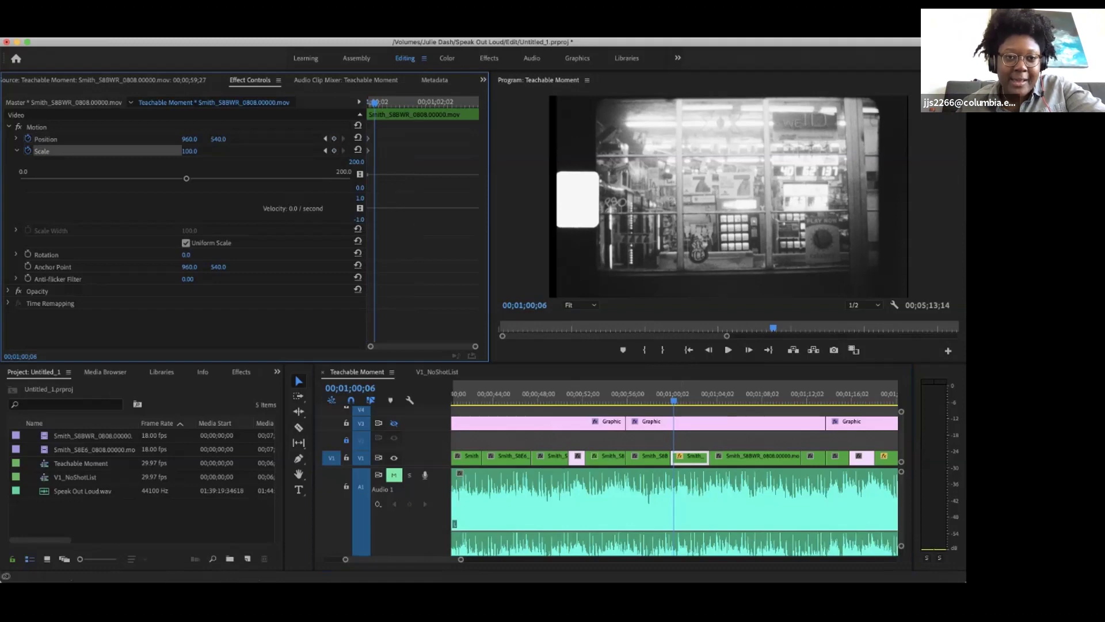
left_click(333, 138)
left_click(334, 151)
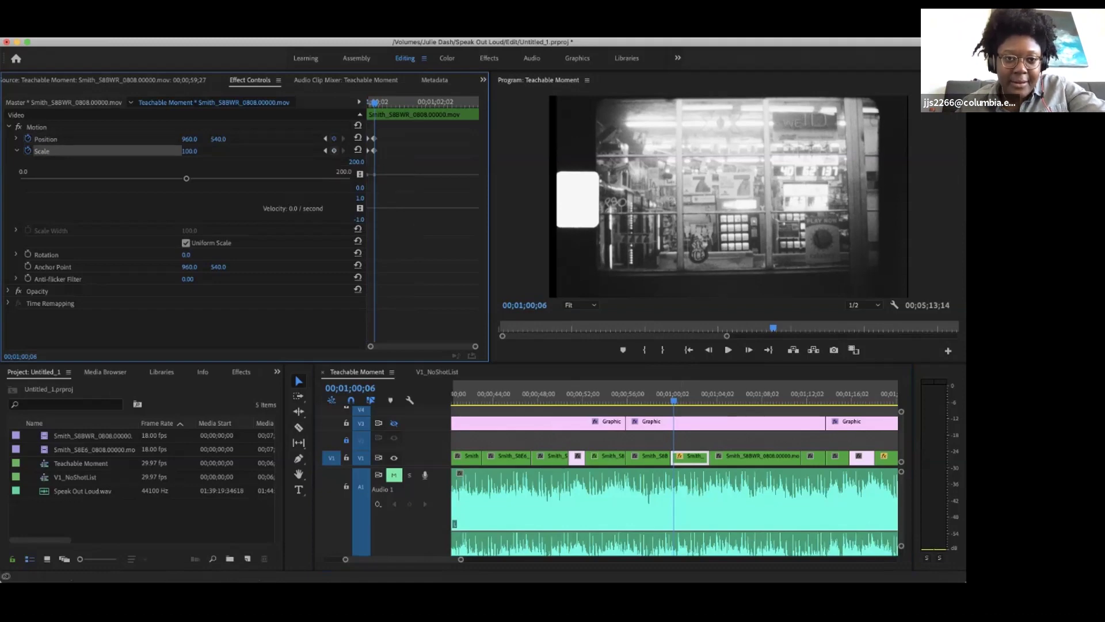
left_click(189, 151)
type("110")
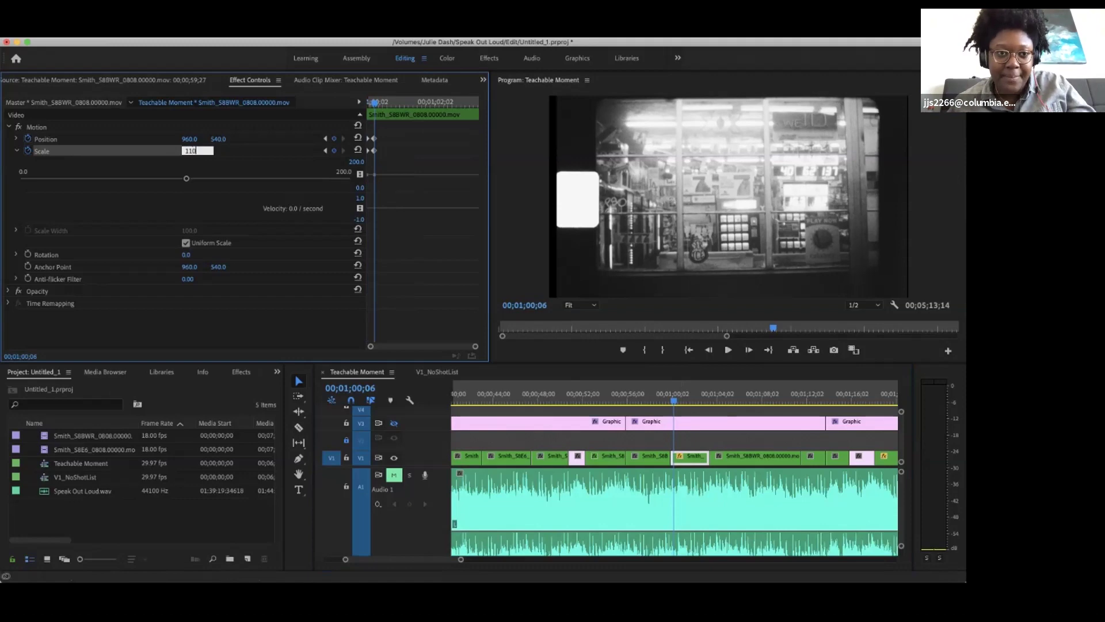
key("Return")
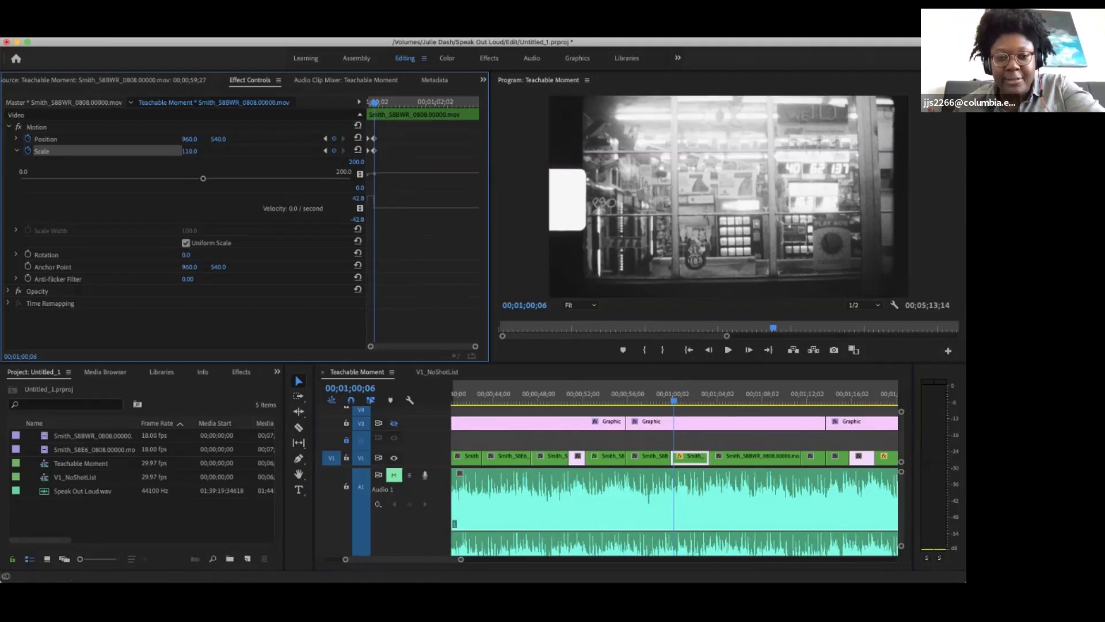
Add Position and Scale keyframes at 00;01;00;11 and set the Scale there to 100.
key("Right")
key("Right")
key("Right")
key("Right")
key("Right")
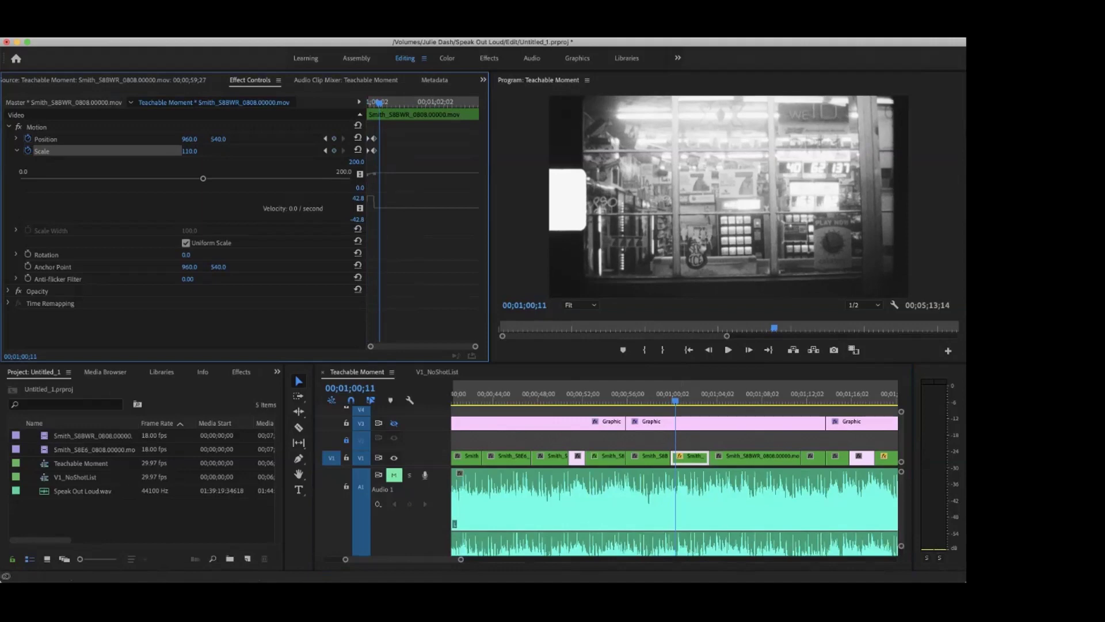
left_click(334, 139)
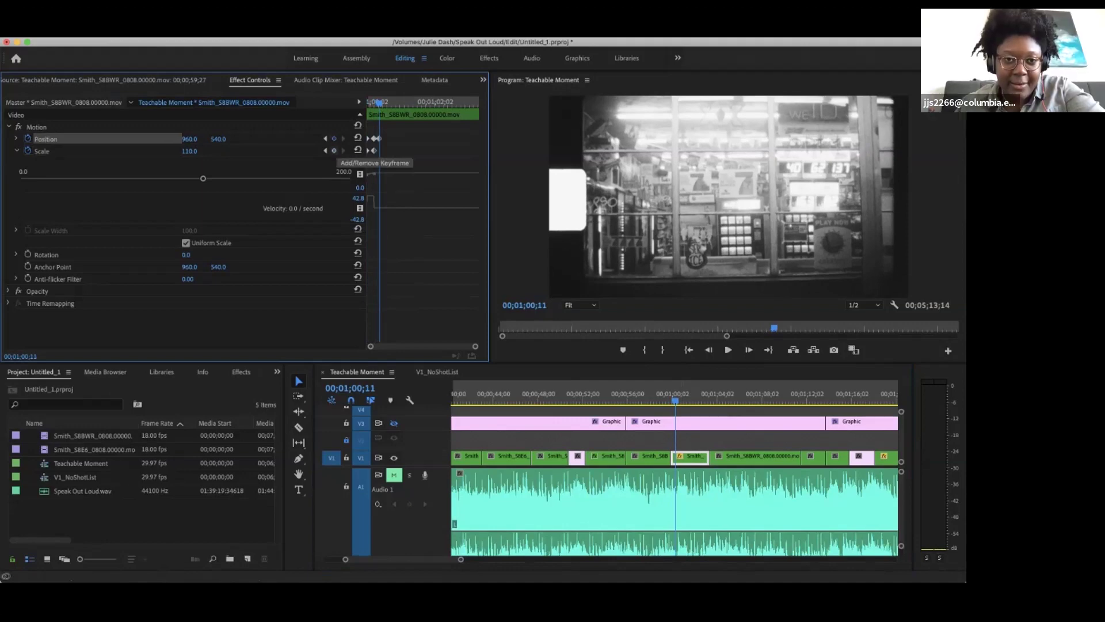
left_click(334, 150)
left_click(189, 151)
type("100")
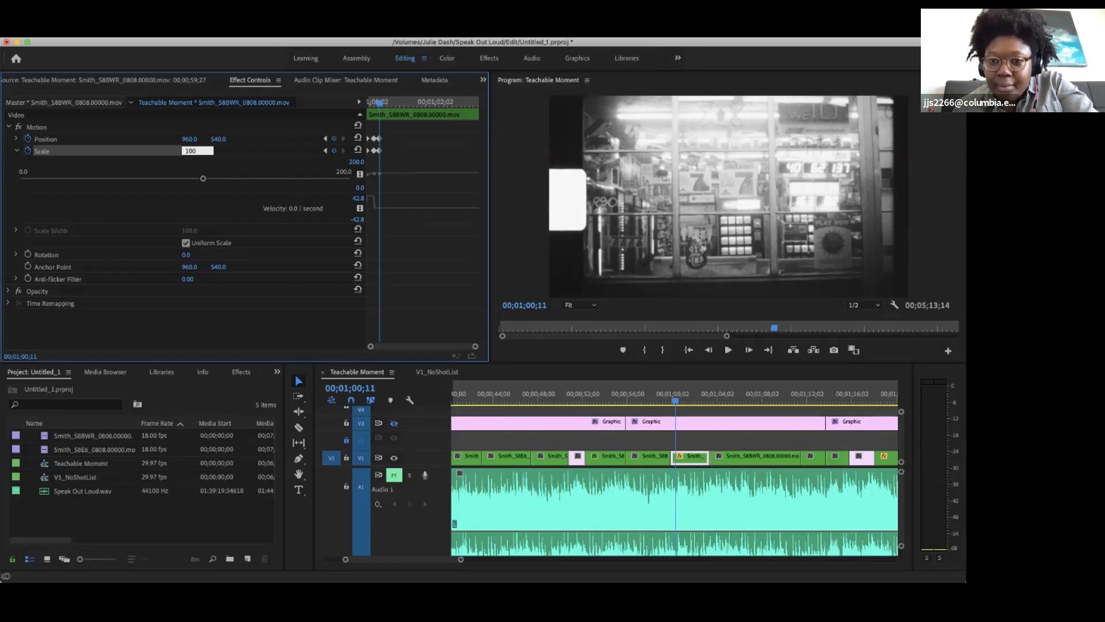
key("Return")
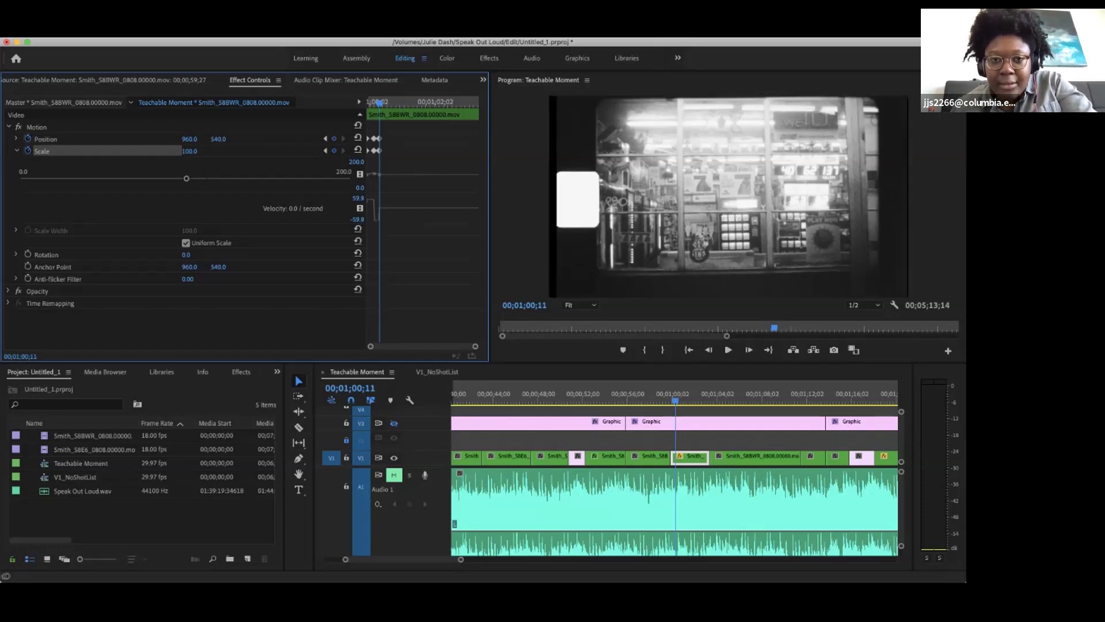
Play back the clip from its start to preview the Scale animation.
key("Left")
key("Left")
key("Left")
key("Left")
key("Up")
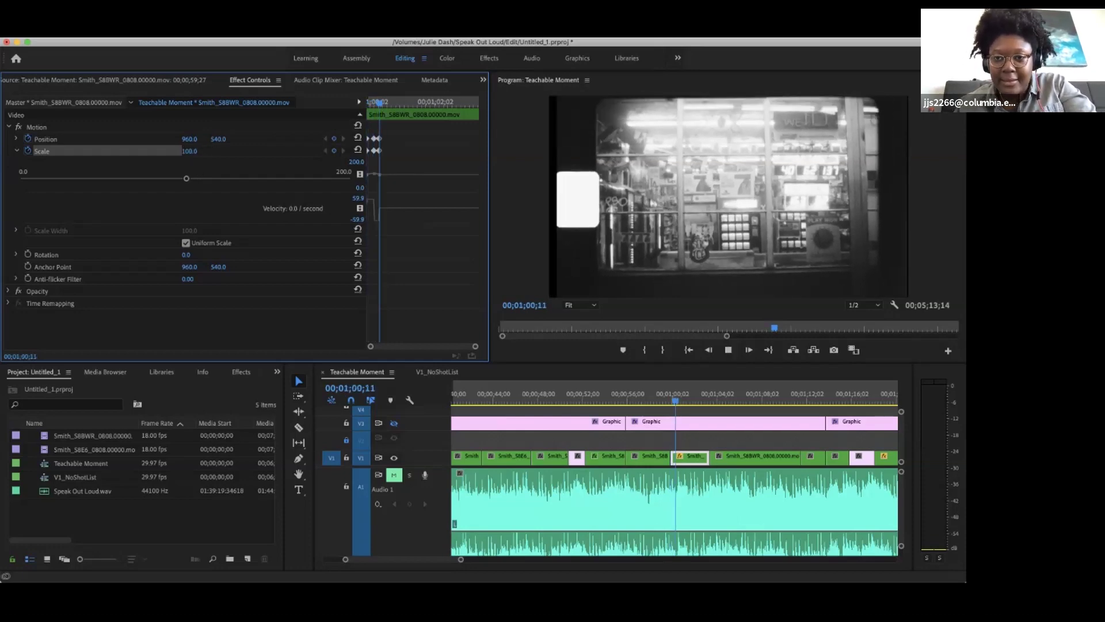
key("space")
Move the second and third Scale and Position keyframes earlier, close to the first ones at the clip's start.
key("equal")
key("equal")
key("equal")
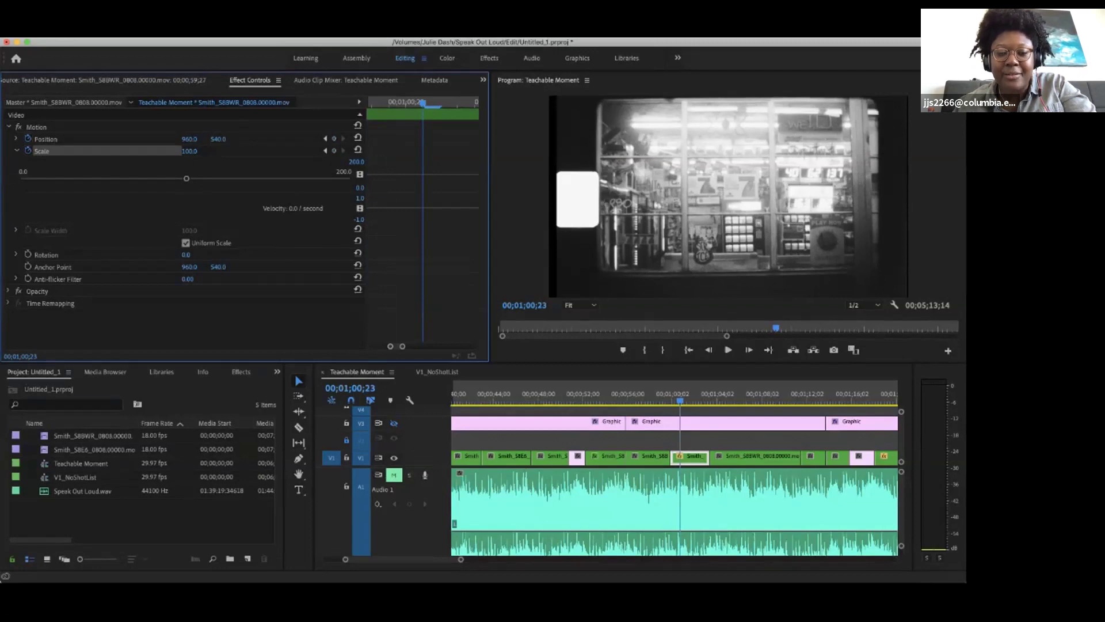
left_click_drag(402, 346, 467, 347)
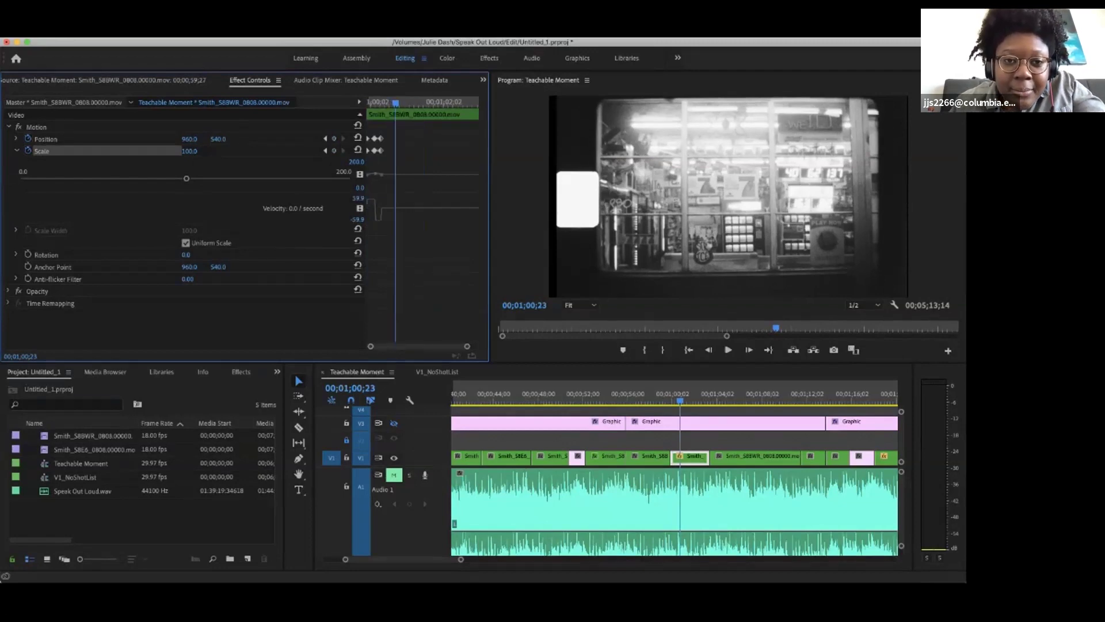
left_click_drag(374, 150, 370, 150)
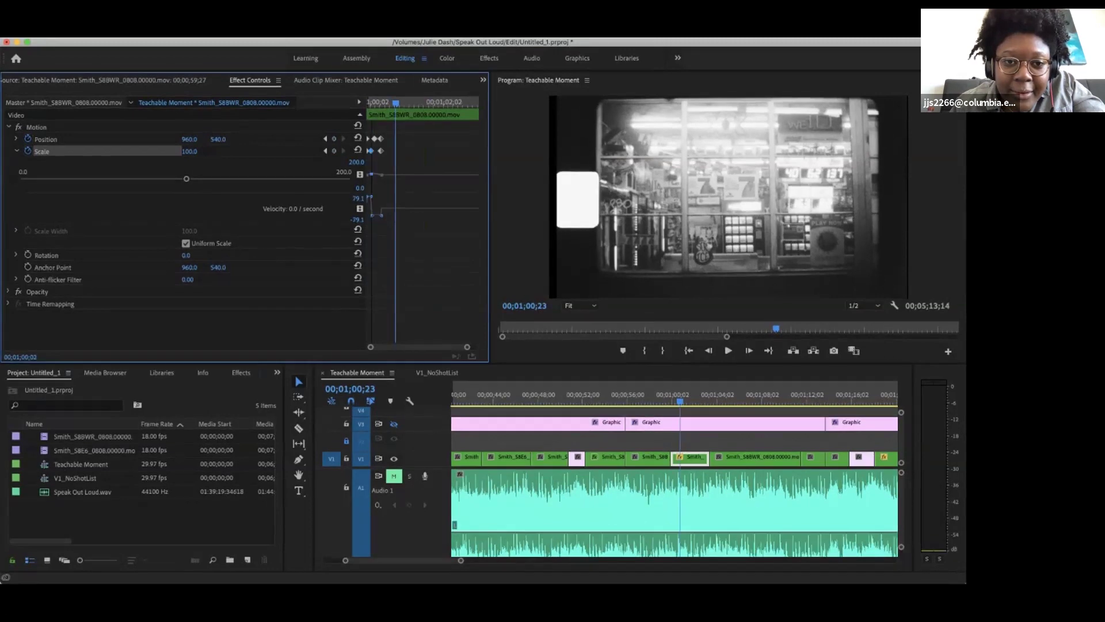
left_click_drag(380, 151, 374, 150)
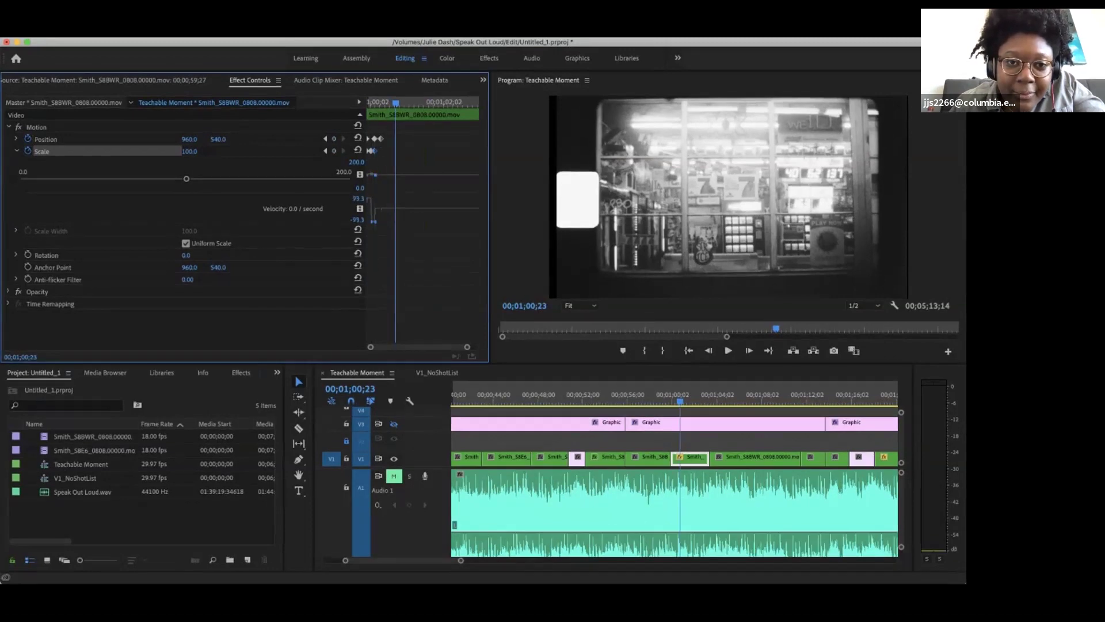
left_click_drag(374, 139, 375, 138)
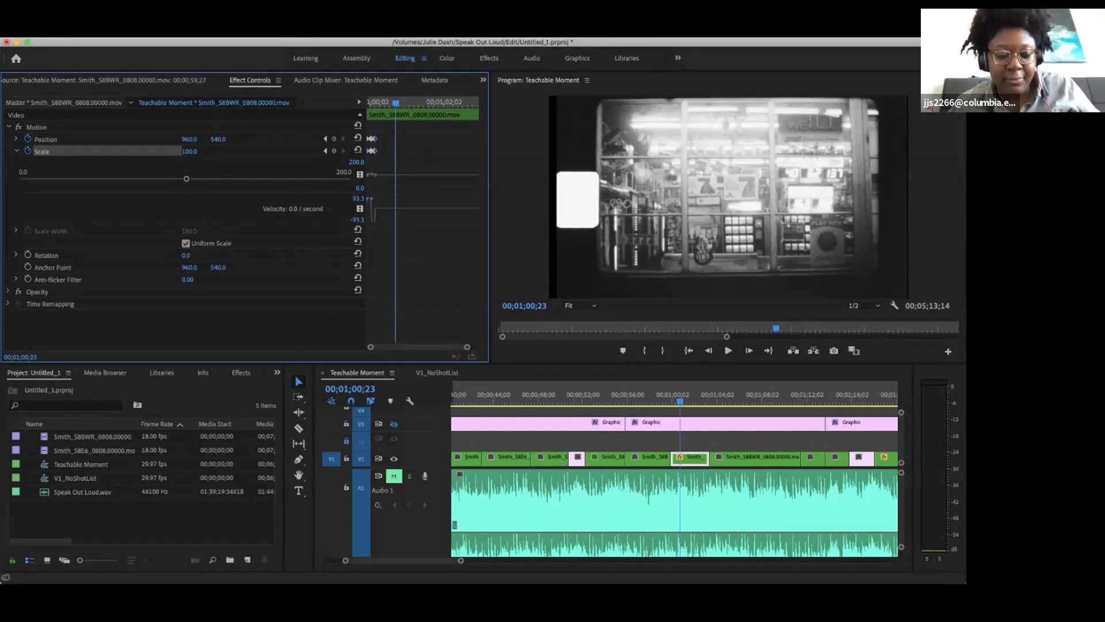
Apply Ease In to the first and middle Scale keyframes and Ease Out to the last one.
right_click(371, 150)
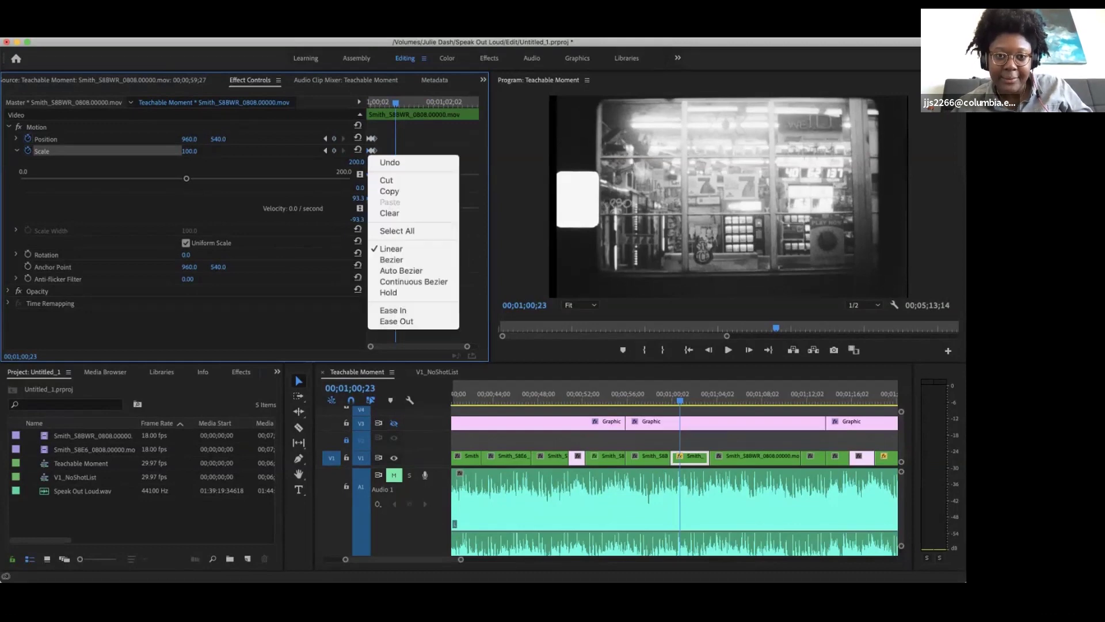
left_click(393, 311)
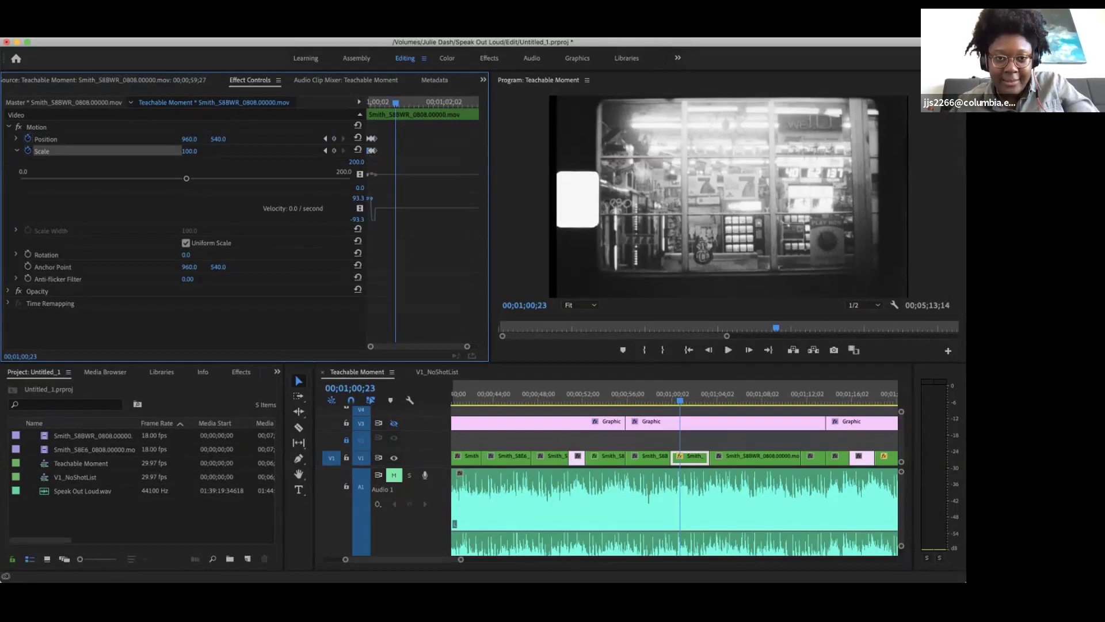
left_click(372, 151)
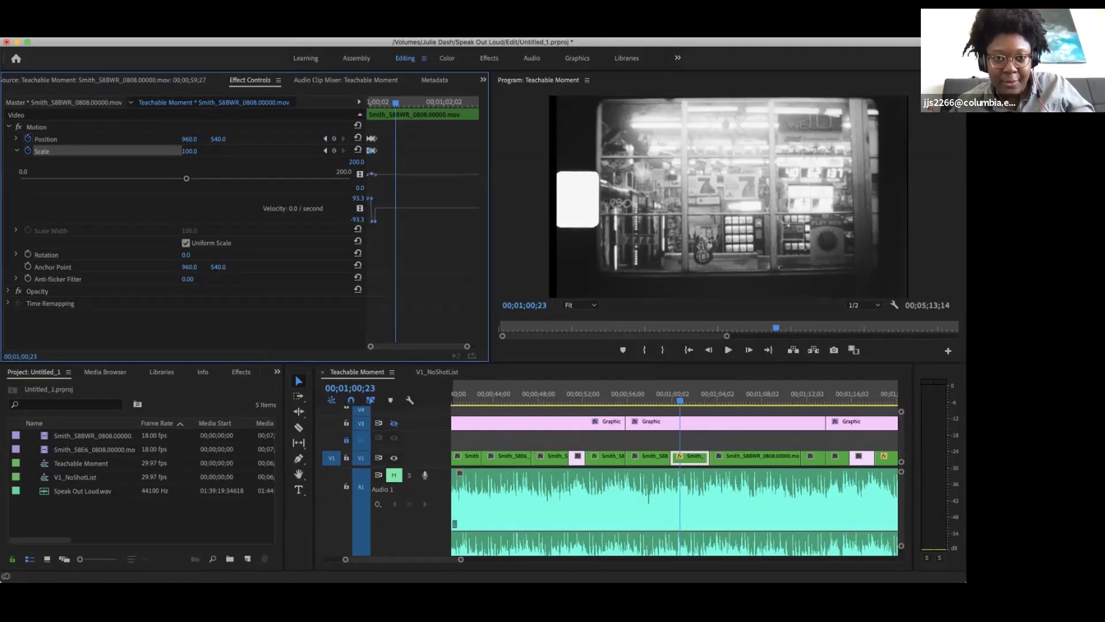
right_click(372, 151)
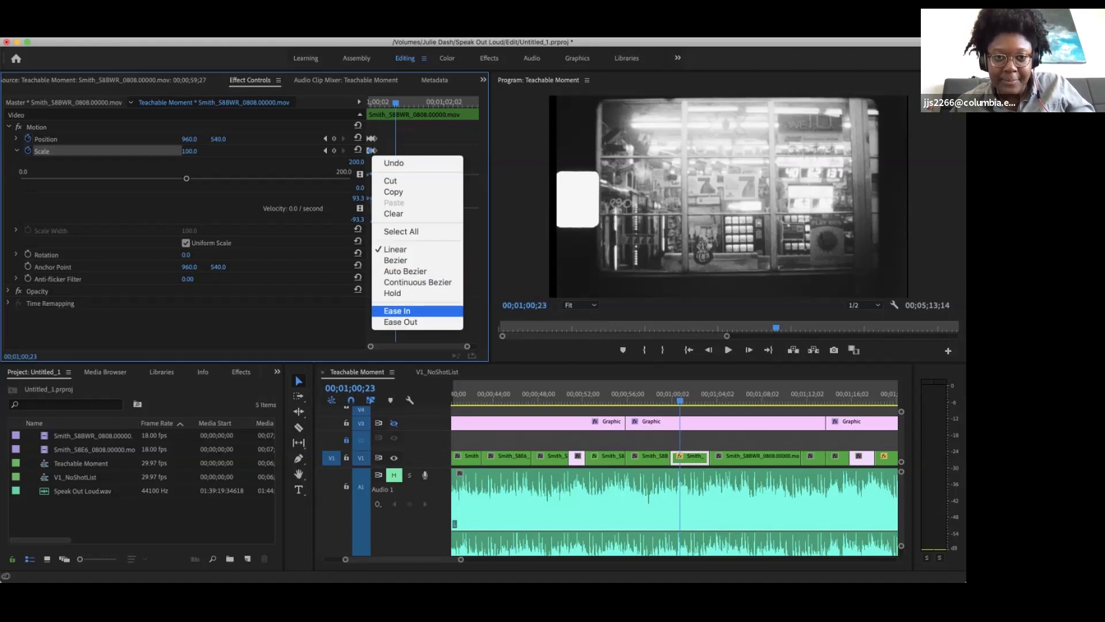
left_click(396, 311)
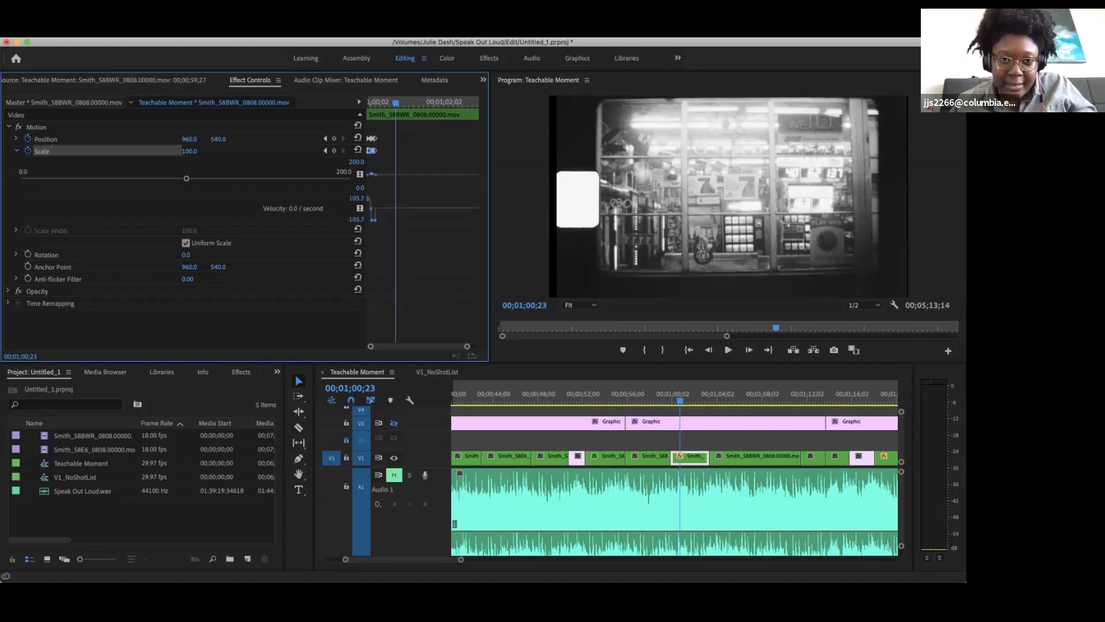
right_click(373, 151)
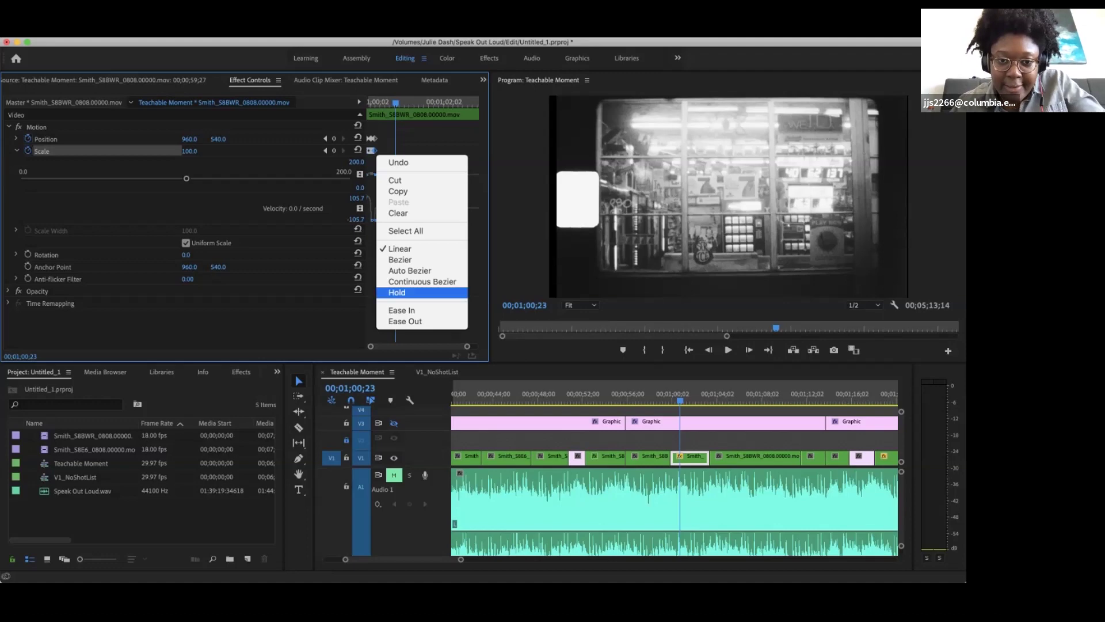
left_click(405, 321)
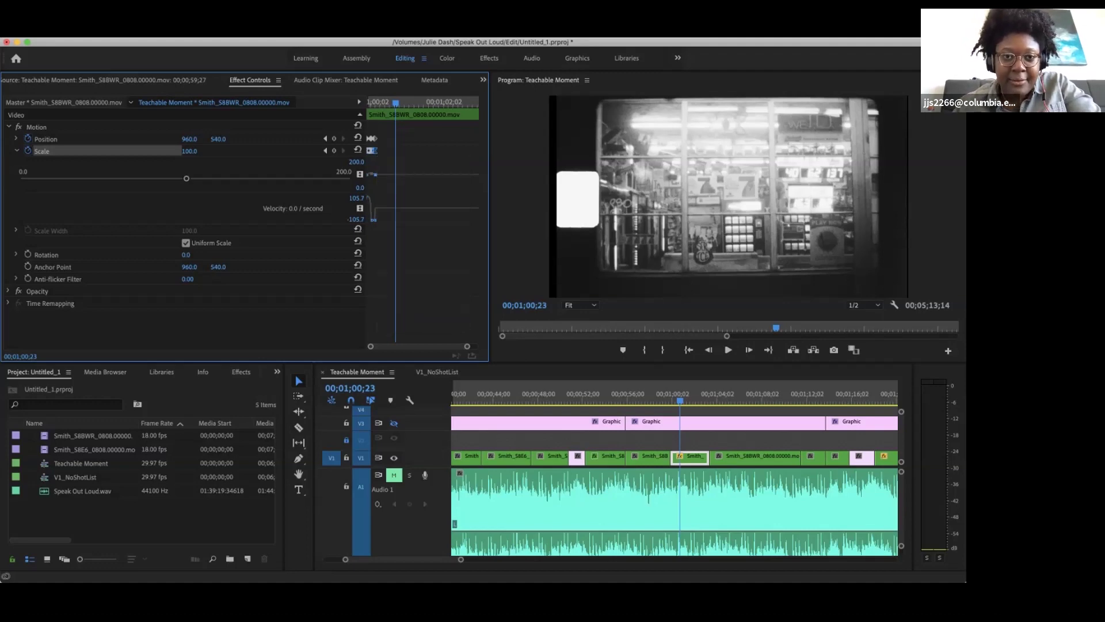
Play back the eased animation, and delete all of the clip's Position and Scale keyframes.
key("j")
key("space")
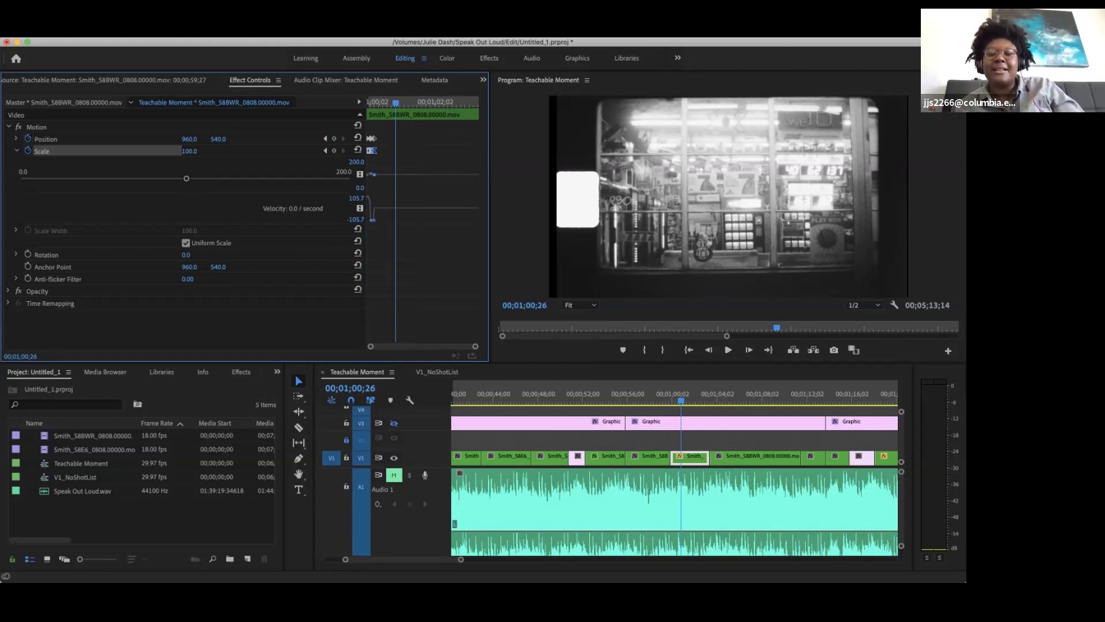
key("Delete")
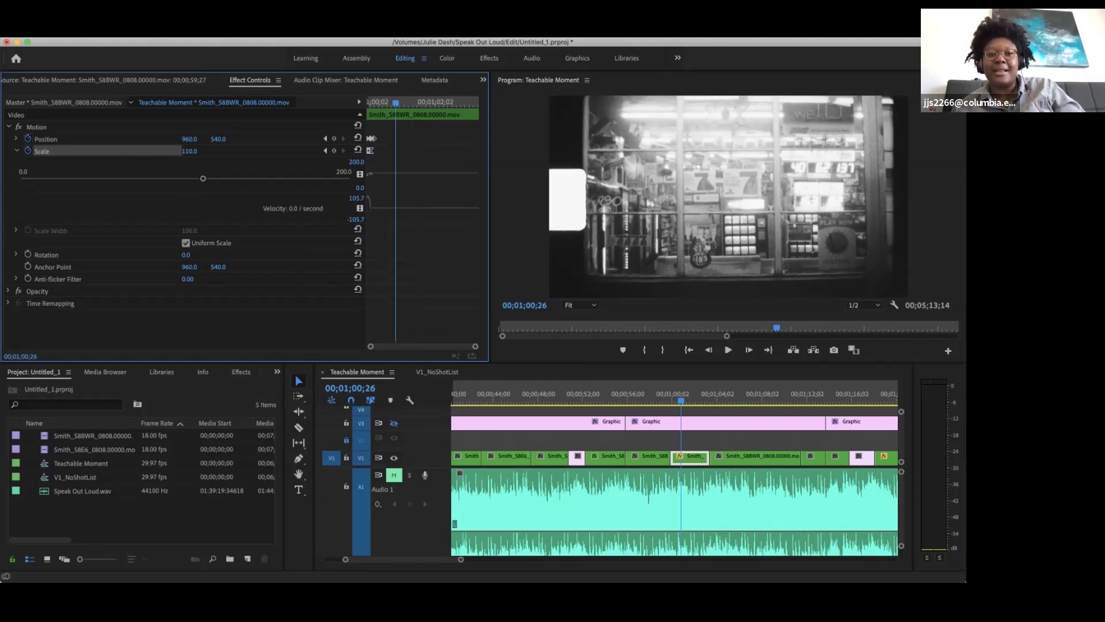
key("Delete")
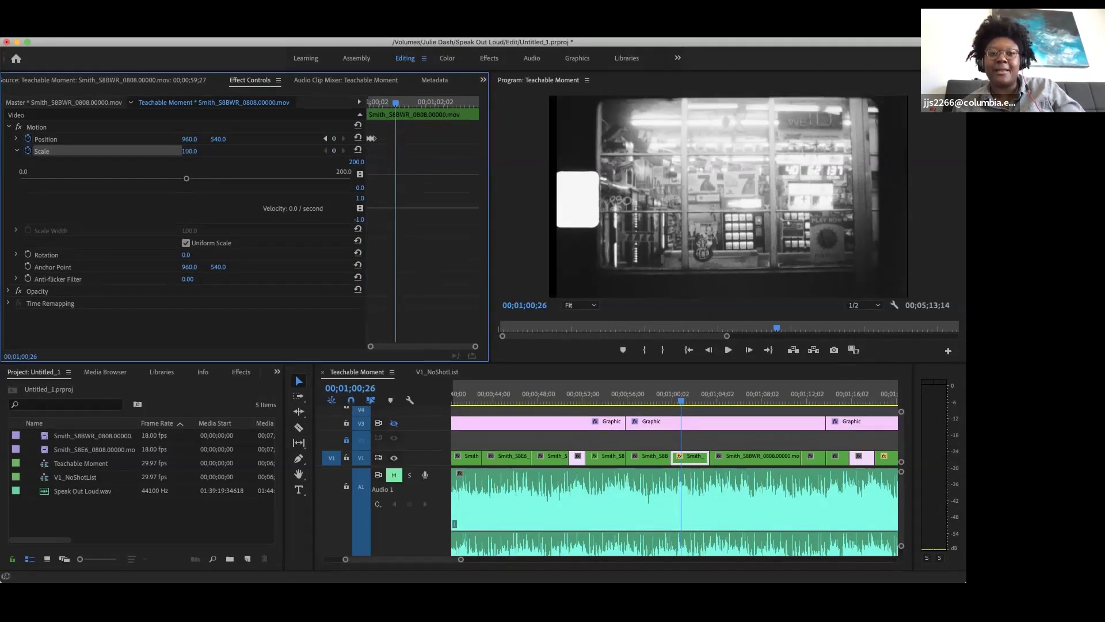
key("Delete")
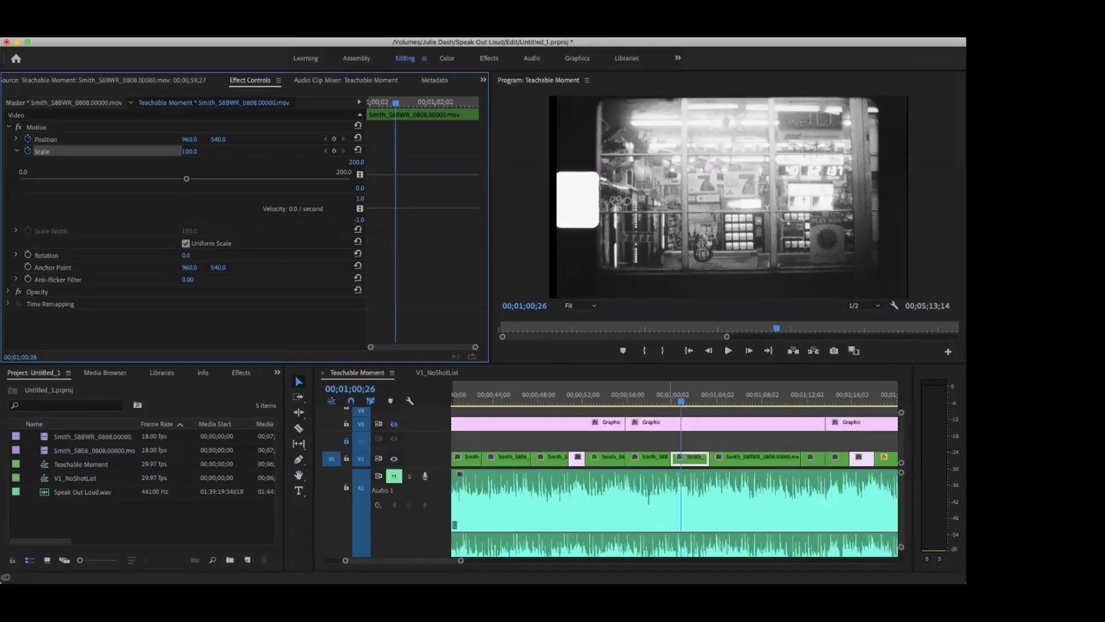
Deselect the clip, go back through the earlier cuts to 00;00;51;16 and play back the shots around 00;00;52.
key("Up")
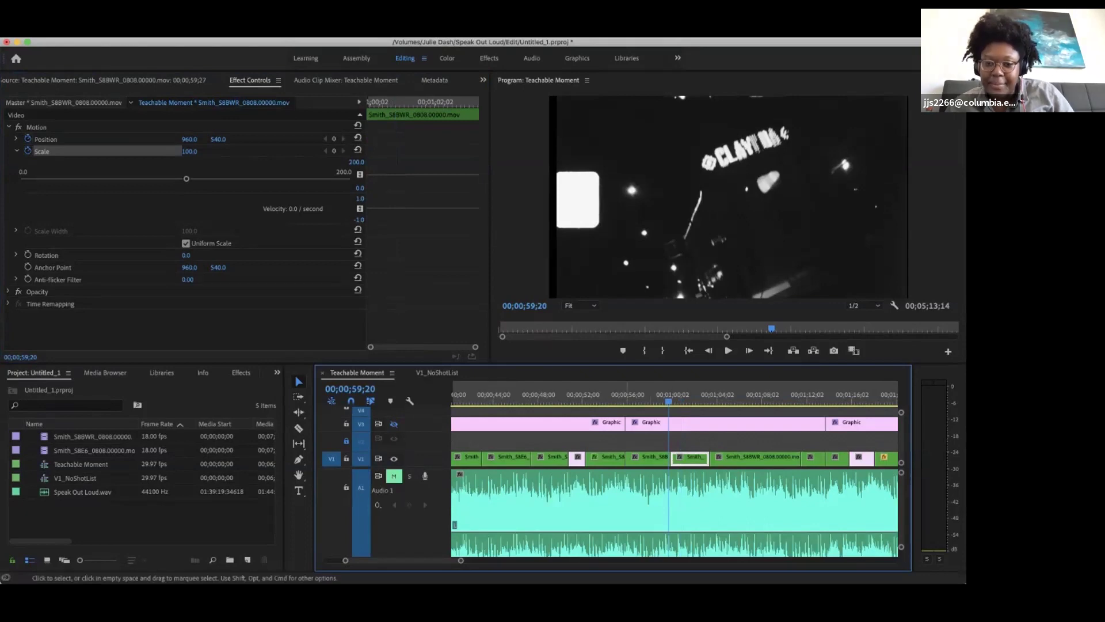
left_click(627, 442)
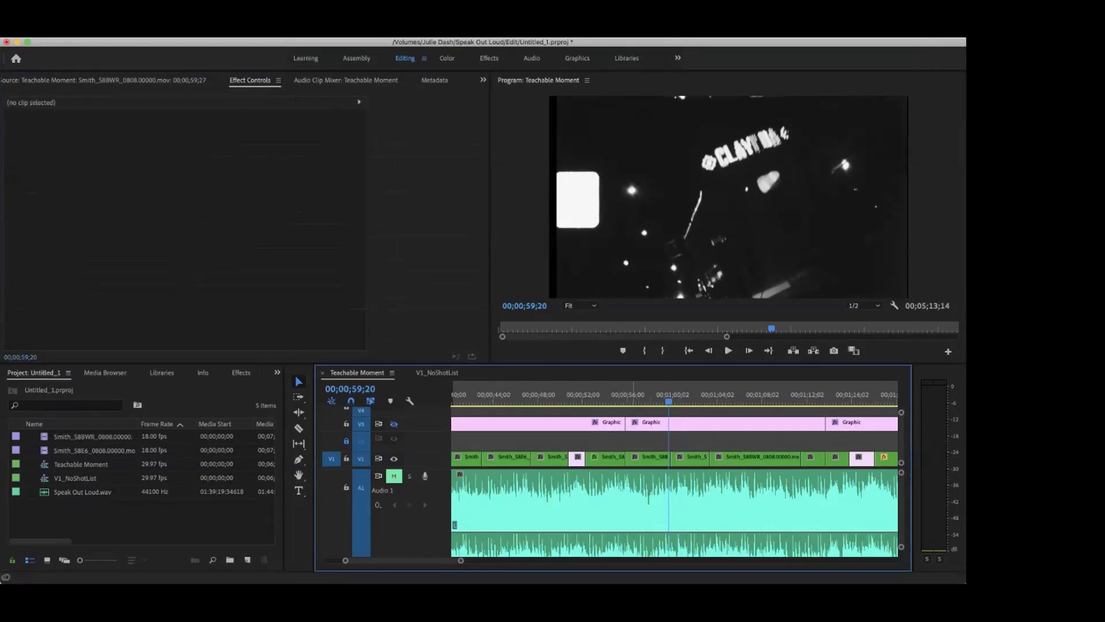
key("Up")
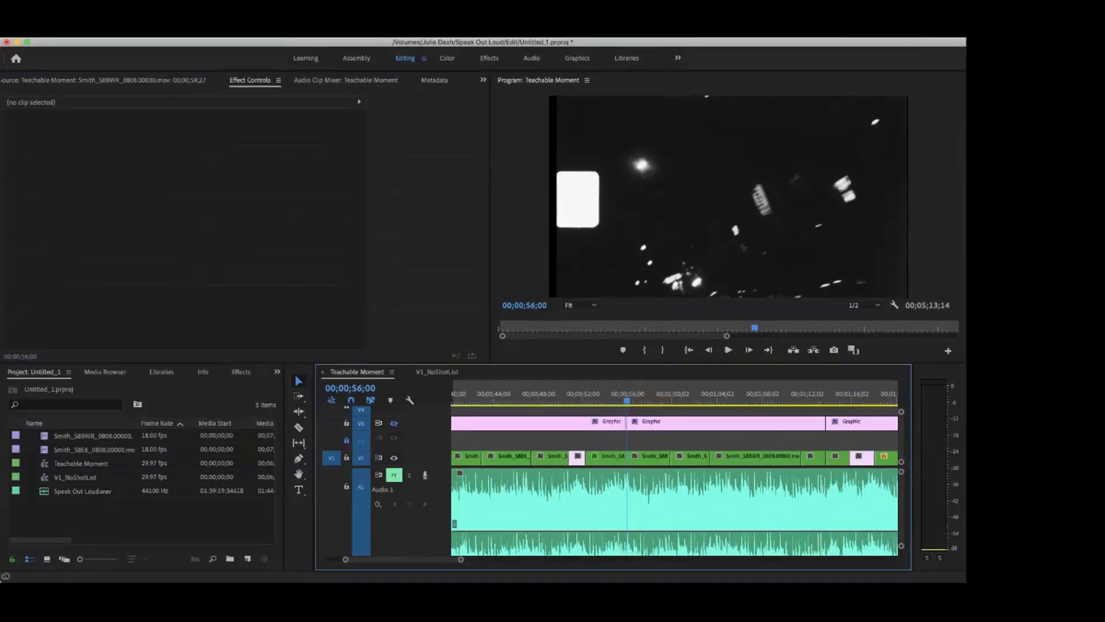
key("Up")
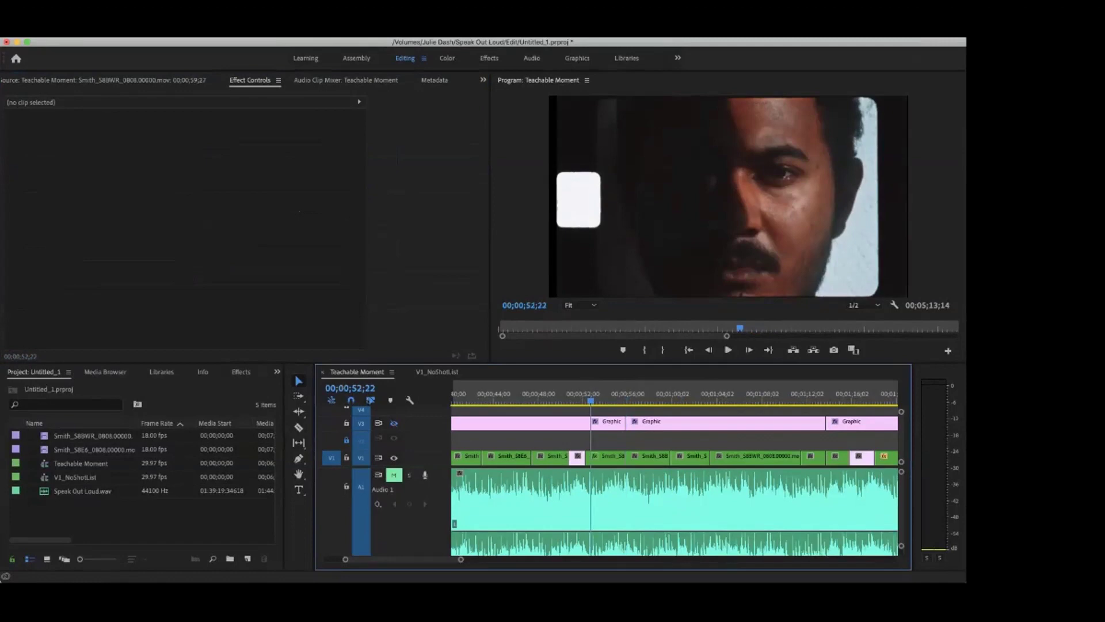
key("space")
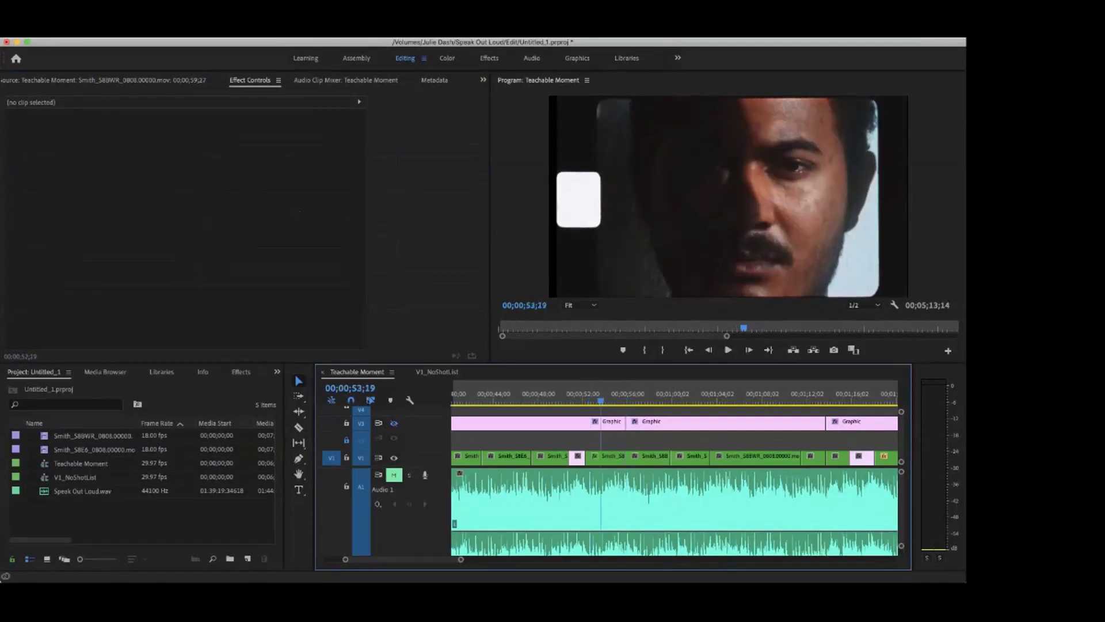
key("Up")
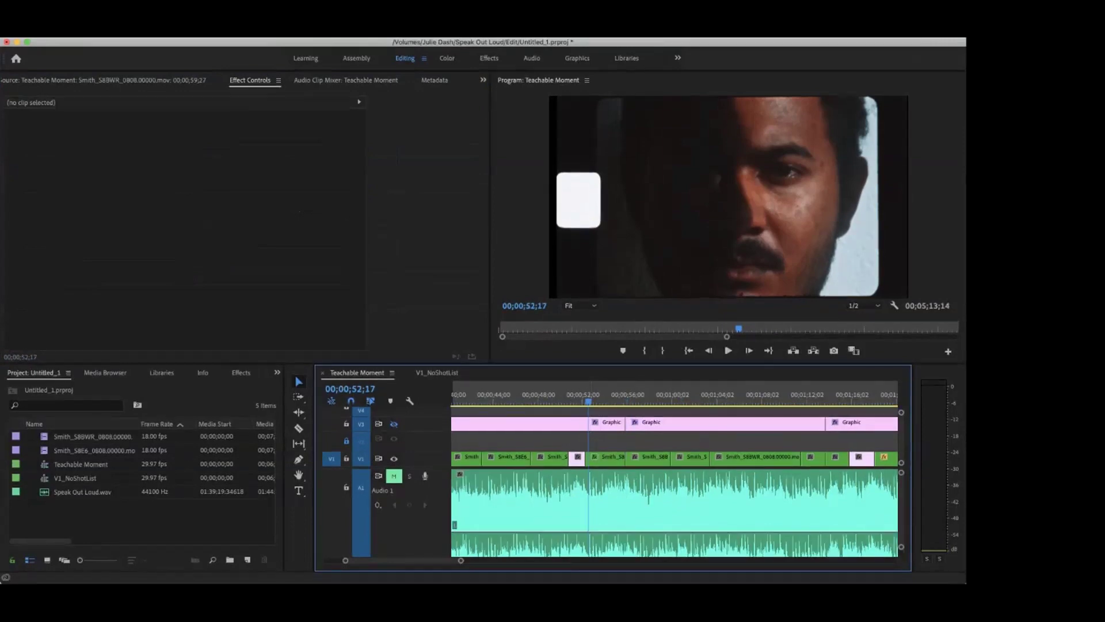
key("Up")
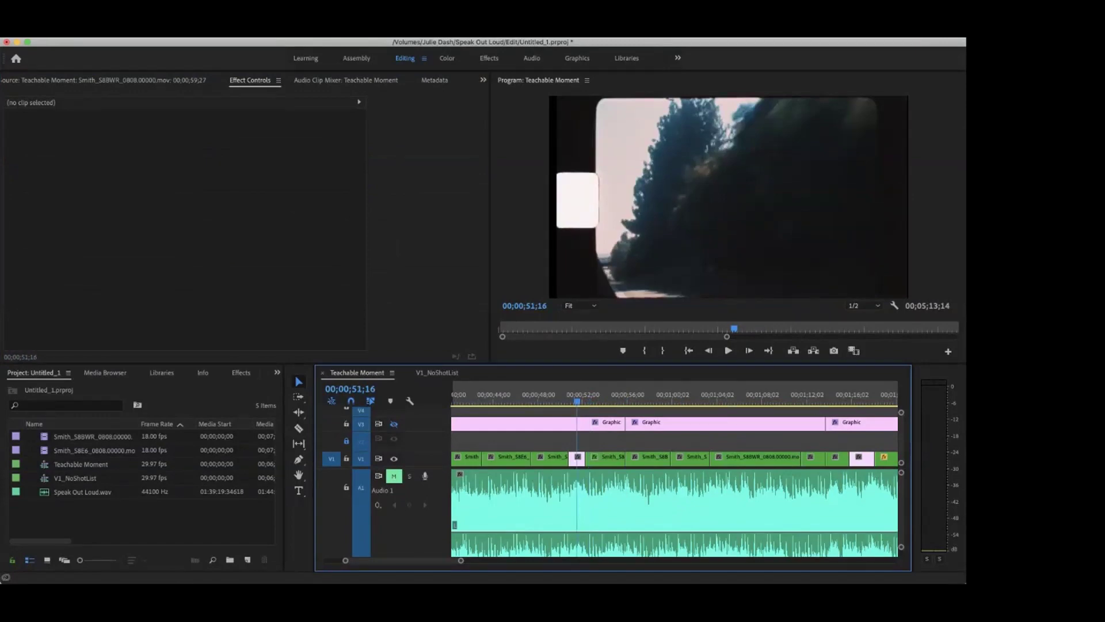
key("space")
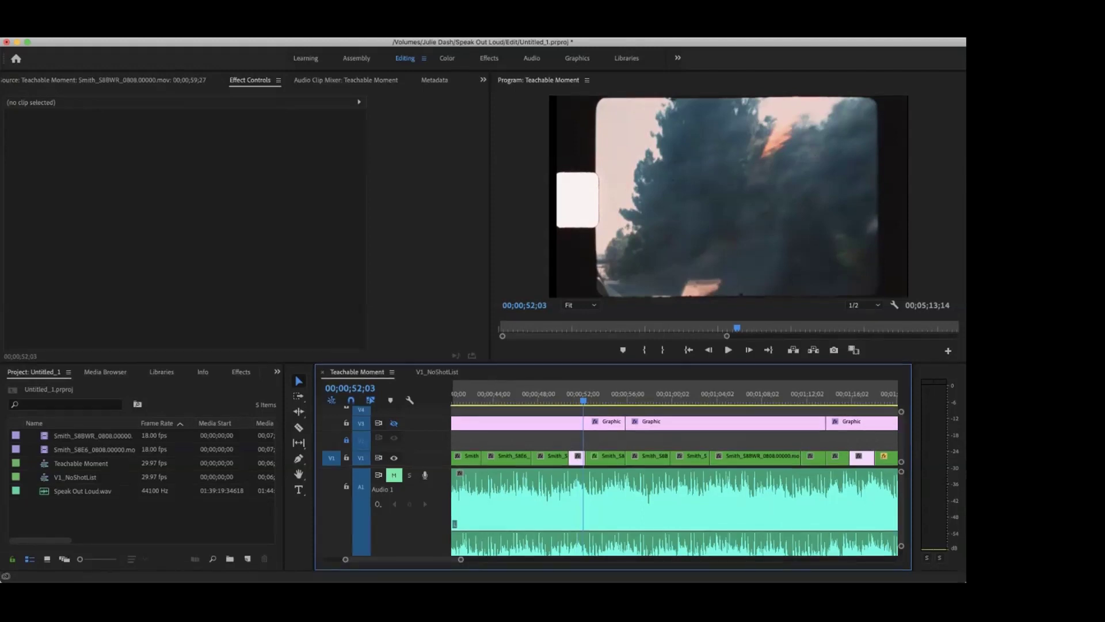
Select the face clip that follows the short pink clip near 00;00;52 and look through its Motion and Crop settings.
key("shift+5")
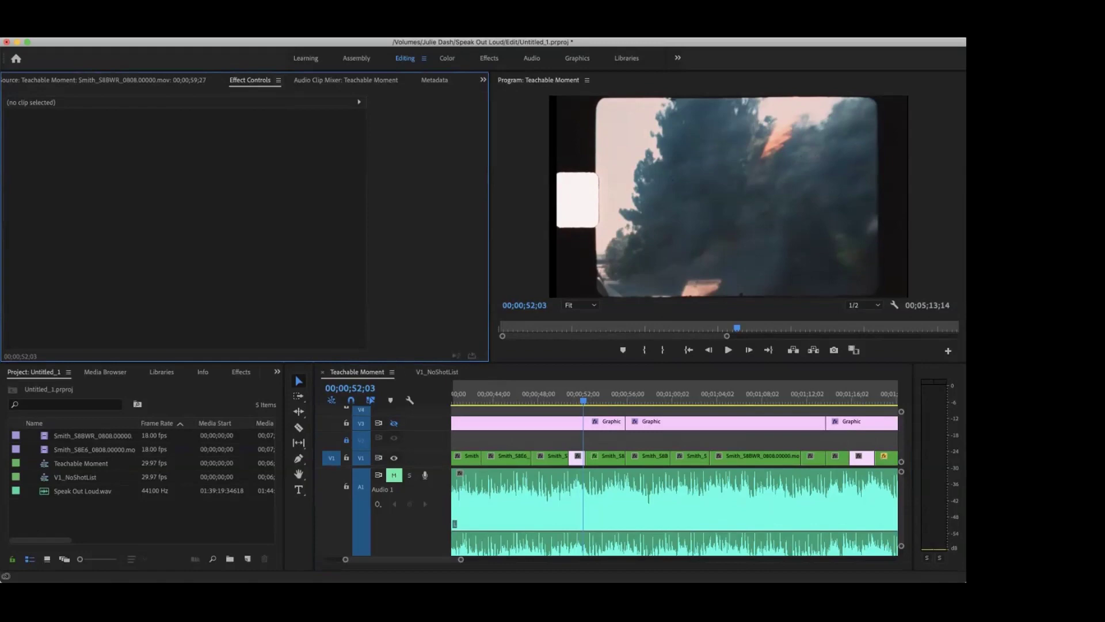
left_click(587, 455)
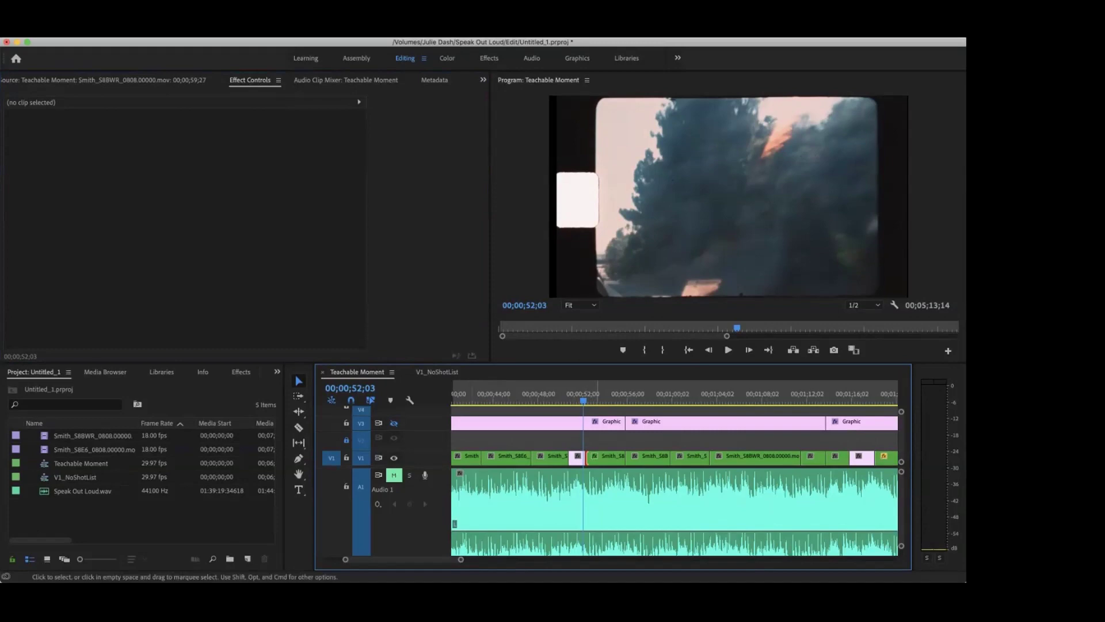
left_click(605, 456)
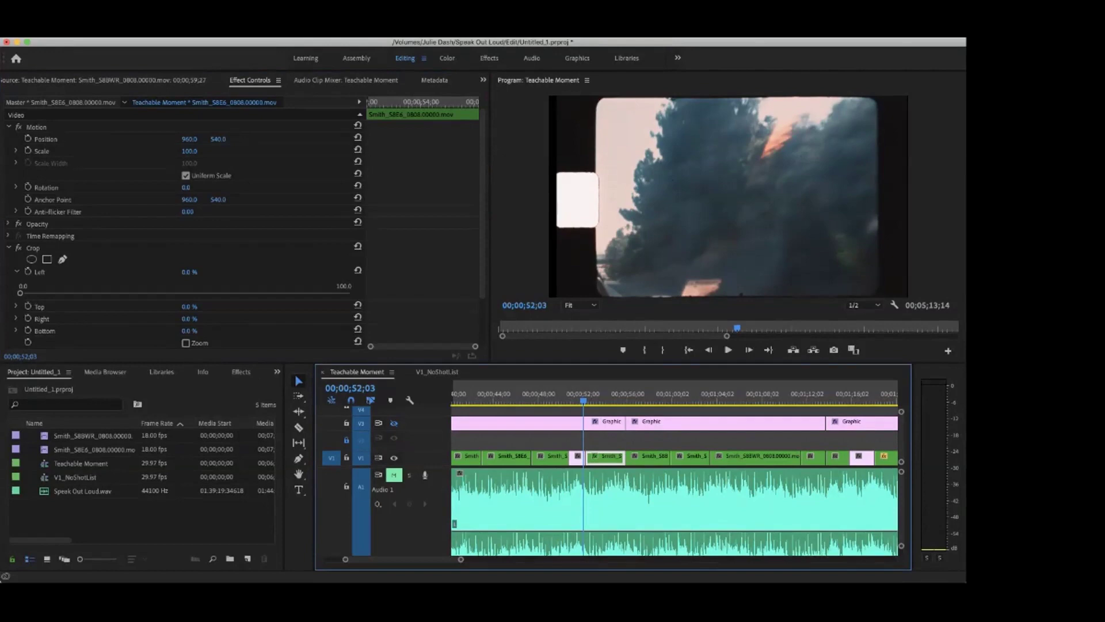
left_click(190, 151)
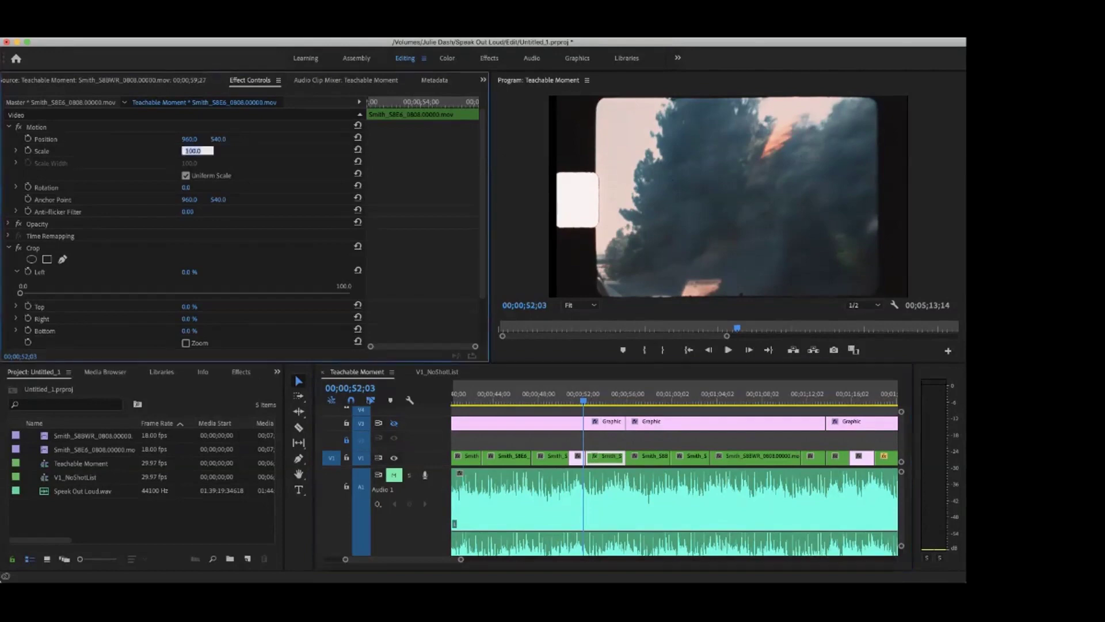
key("Return")
scroll(242, 230, "down", 3)
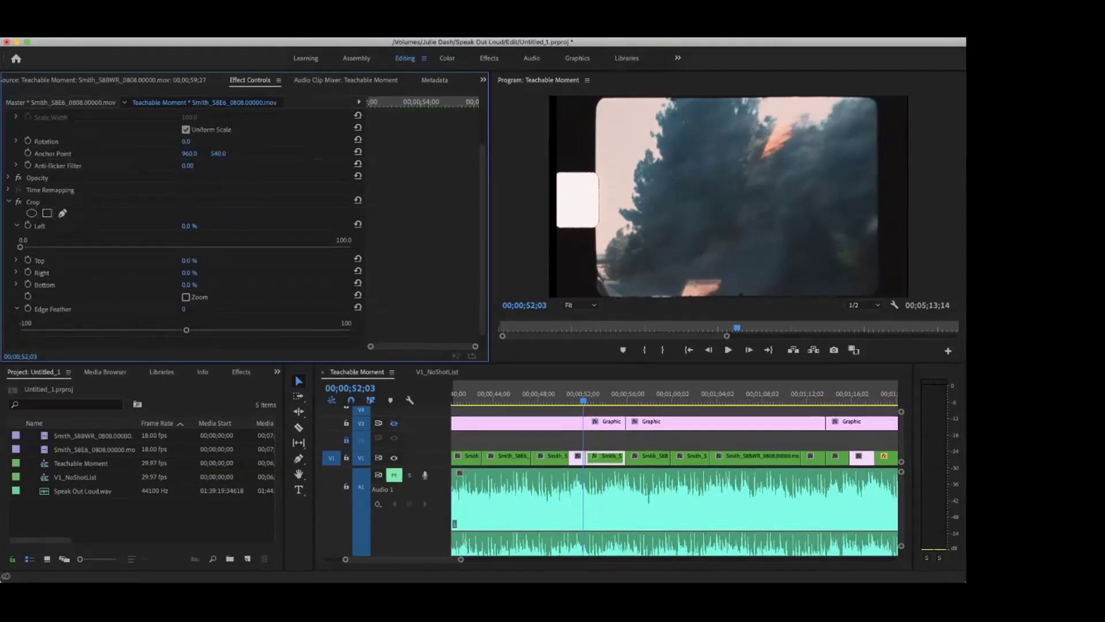
Place the playhead at 00;00;52;11, just inside the face clip, and show the clip's effect settings.
key("shift+Right")
key("shift+Right")
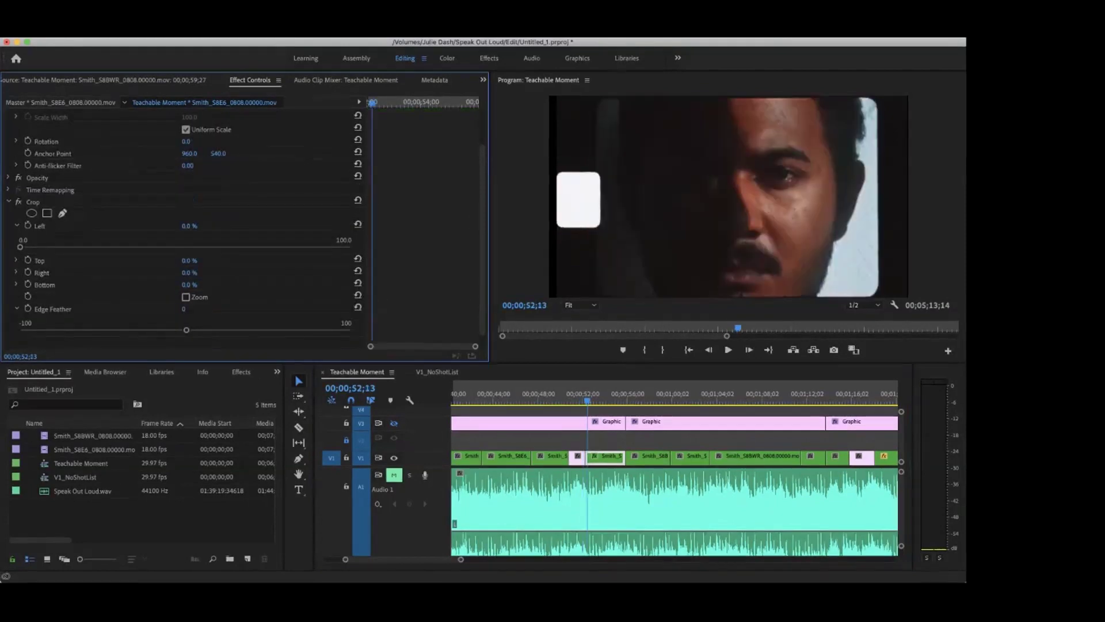
scroll(241, 231, "up", 3)
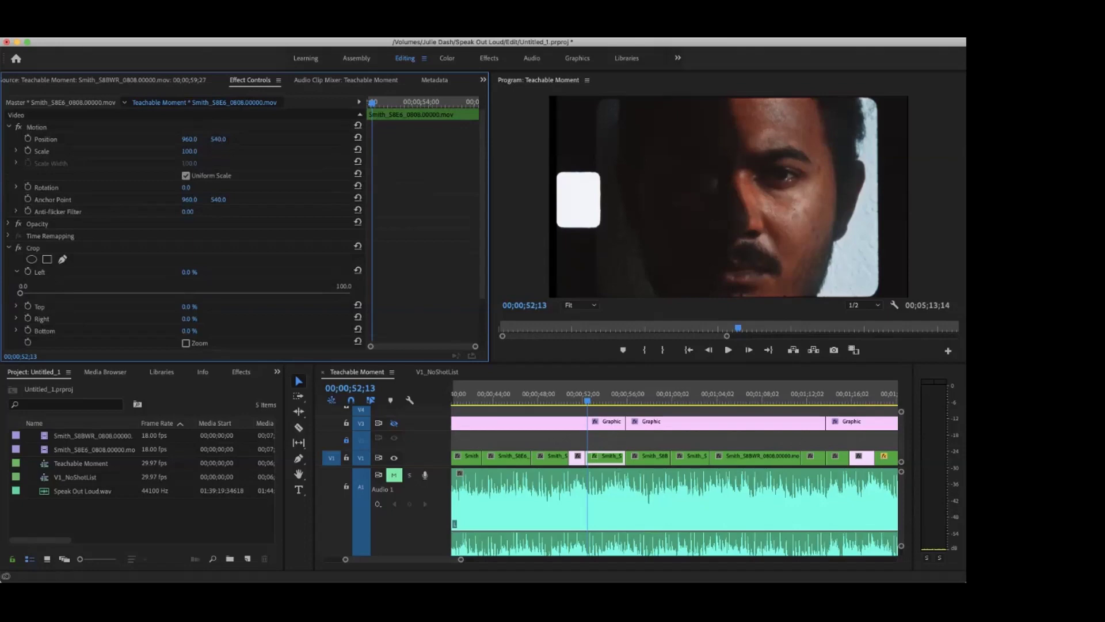
key("Left")
key("Left")
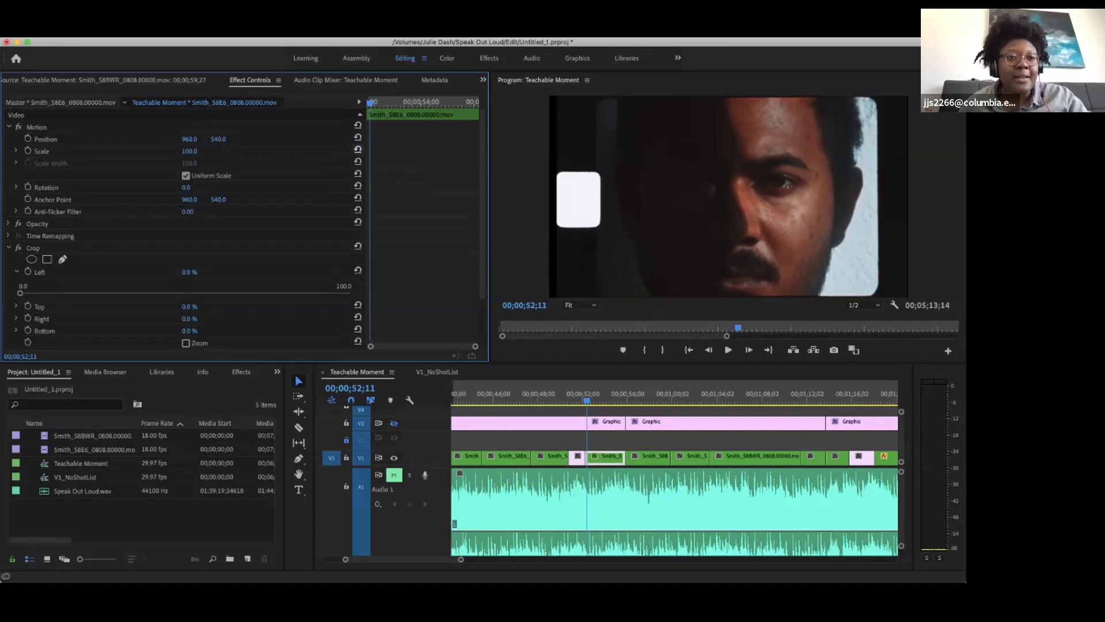
scroll(242, 230, "down", 3)
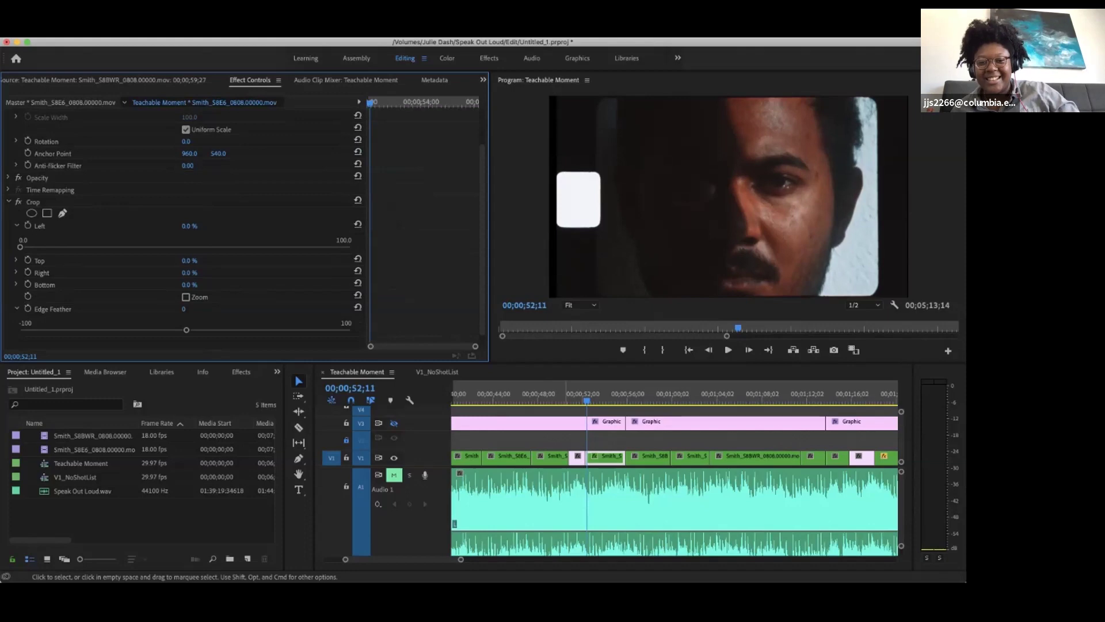
double_click(605, 455)
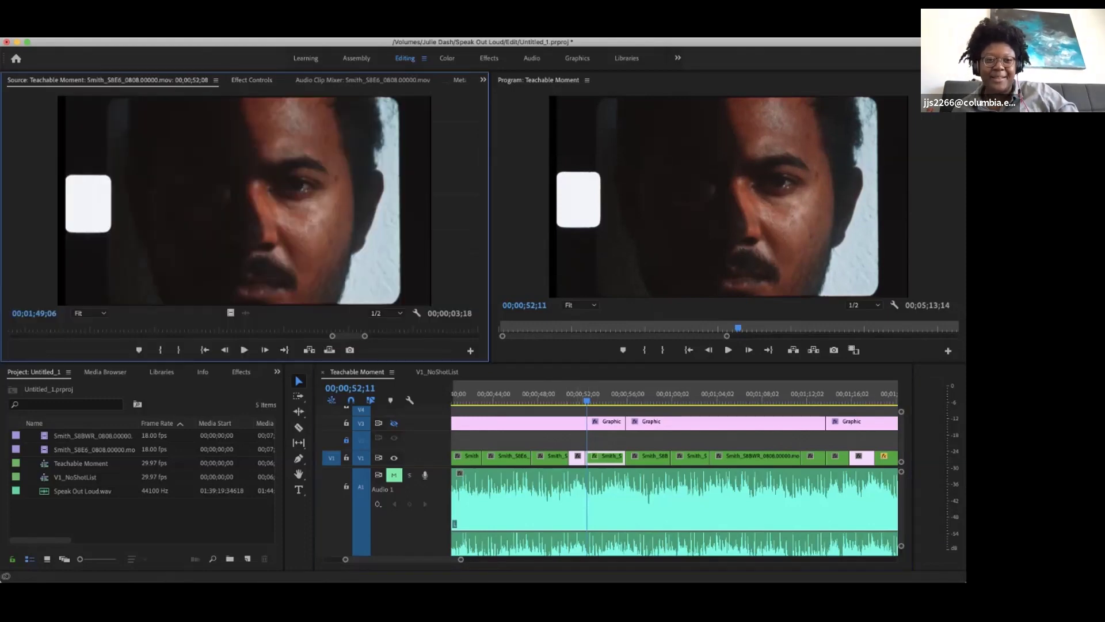
key("shift+5")
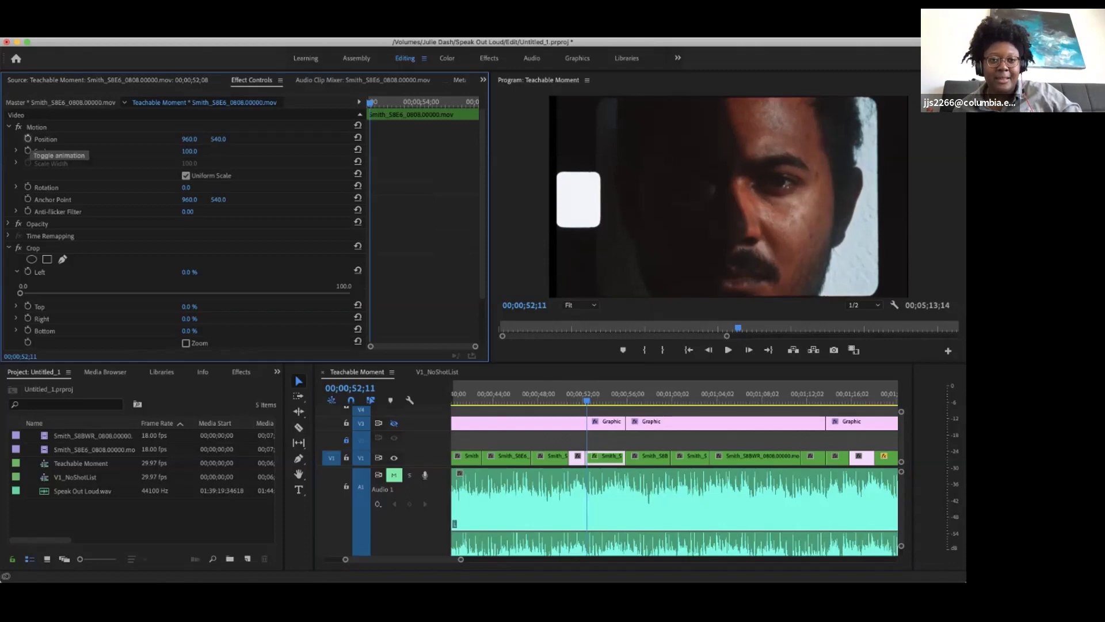
Add Position keyframes to the face clip at 00;00;52;11 and 00;00;52;24.
left_click(28, 139)
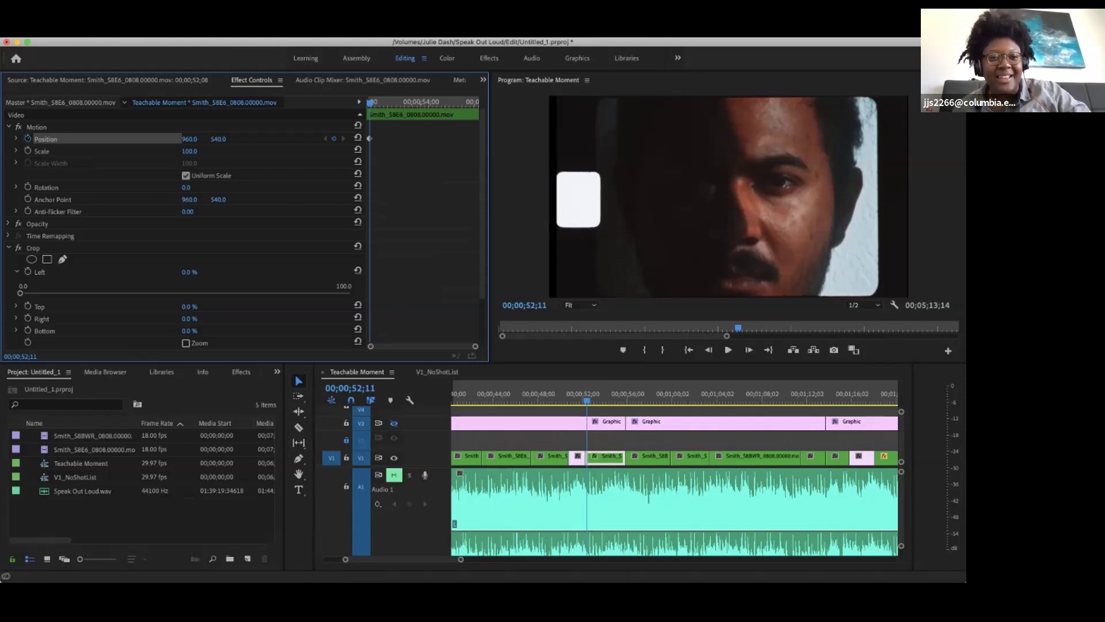
key("Right")
key("Right")
key("Right")
key("Right")
key("Right")
key("Right")
key("Right")
key("Right")
key("Right")
key("Right")
key("Right")
key("Right")
key("Right")
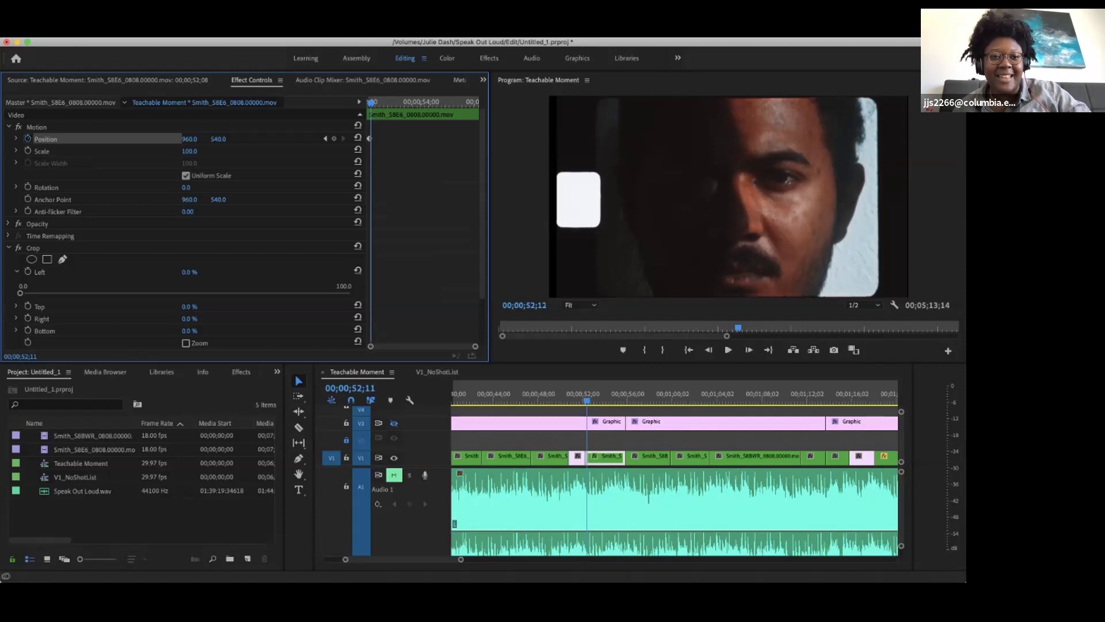
left_click(334, 139)
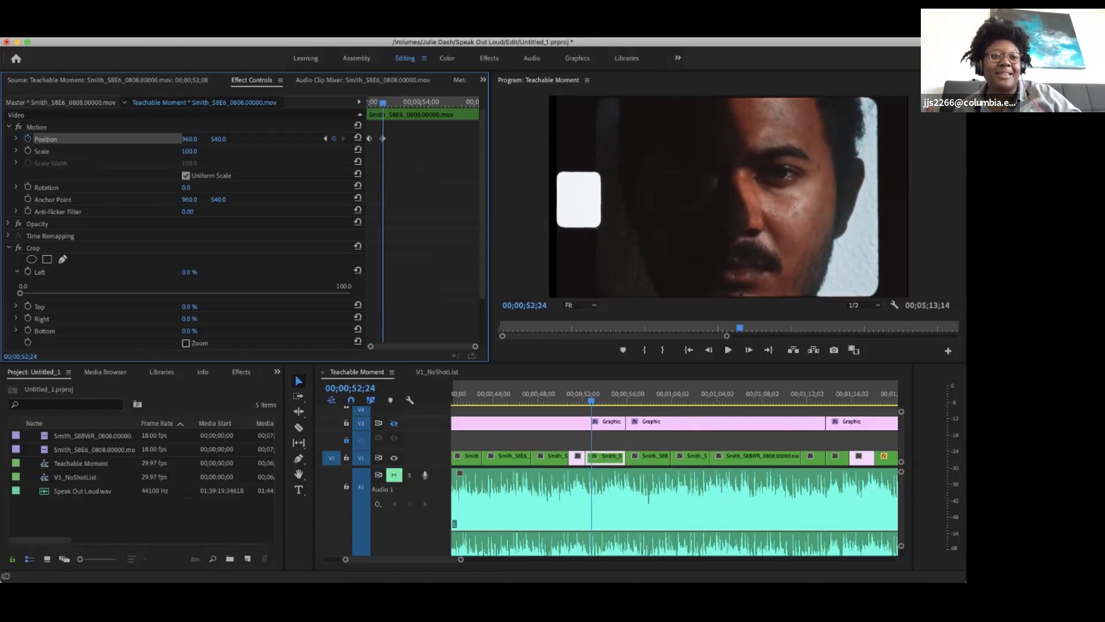
Add a Scale keyframe at 00;00;52;24, and undo it together with the Position keyframes.
left_click(28, 151)
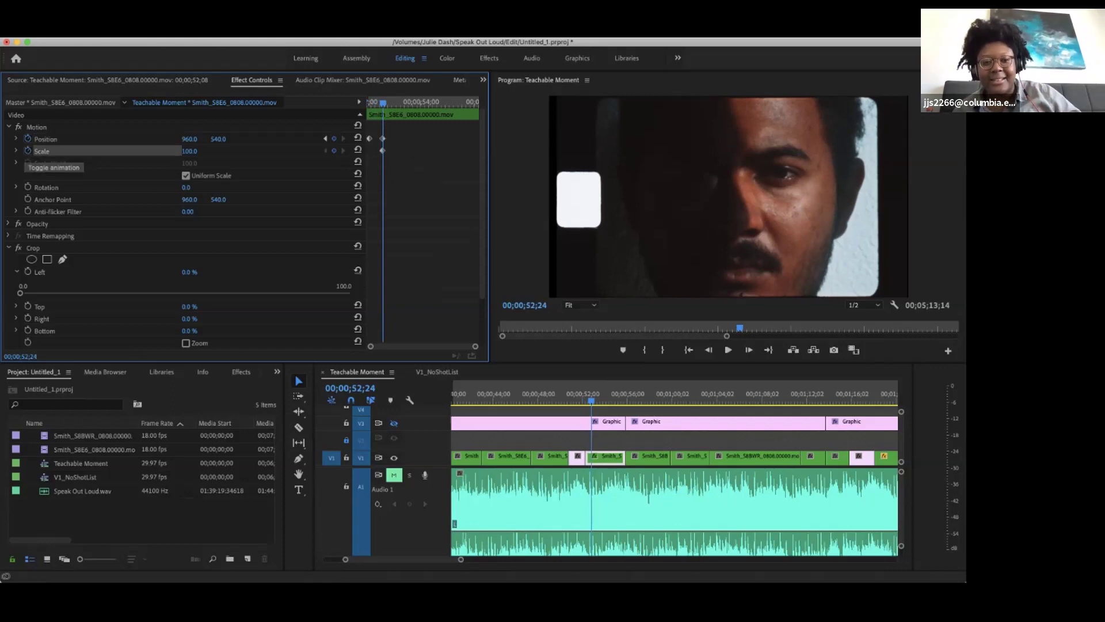
key("ctrl+z")
key("ctrl+z")
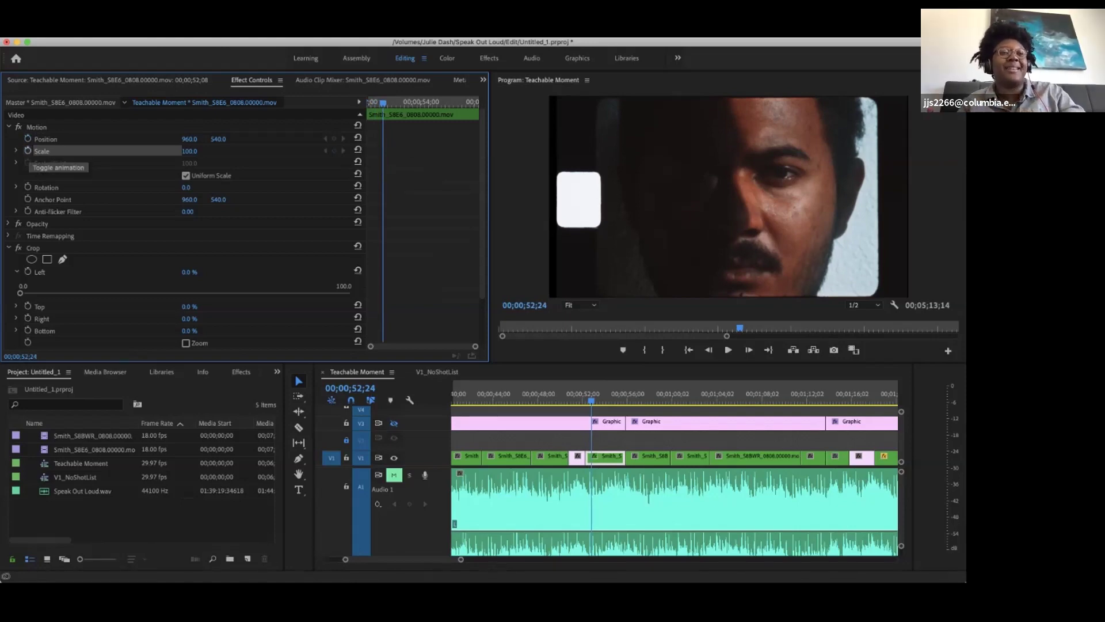
Add Scale keyframes to the face clip at 00;00;52;24, at its start 00;00;52;08, and at 00;00;52;16.
left_click(28, 150)
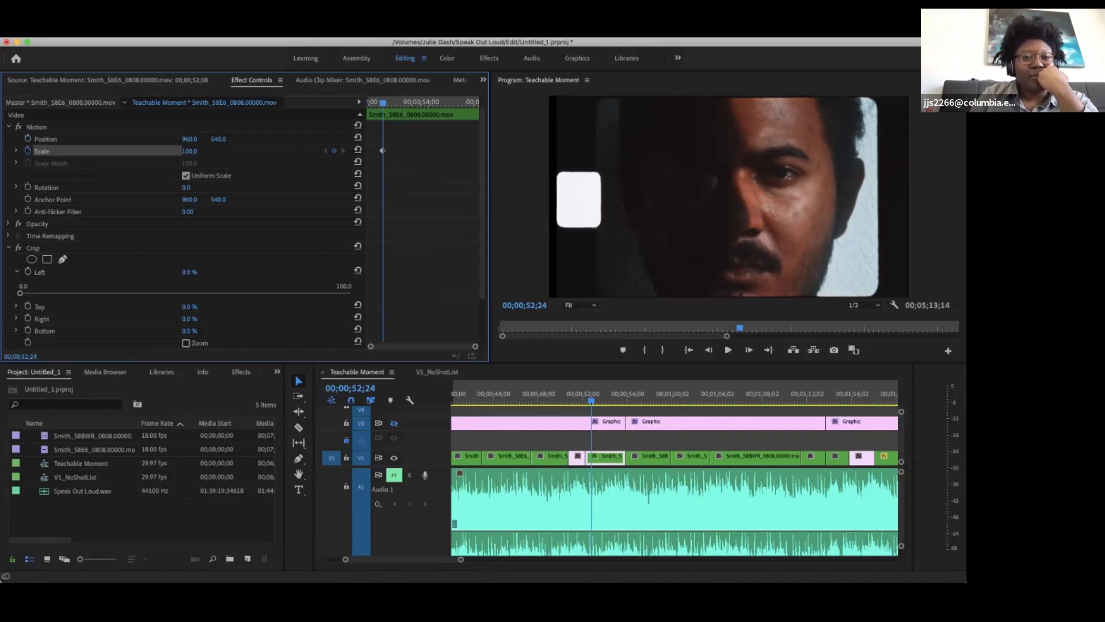
key("Up")
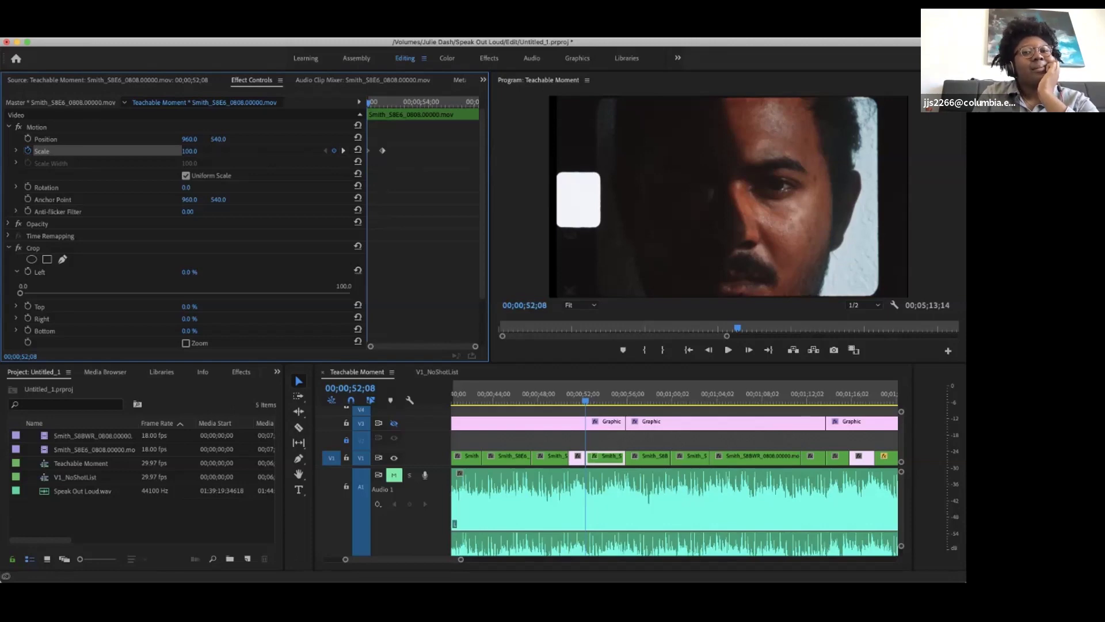
key("Right")
key("Right")
key("Right")
key("Right")
key("Right")
key("Right")
key("Right")
key("Right")
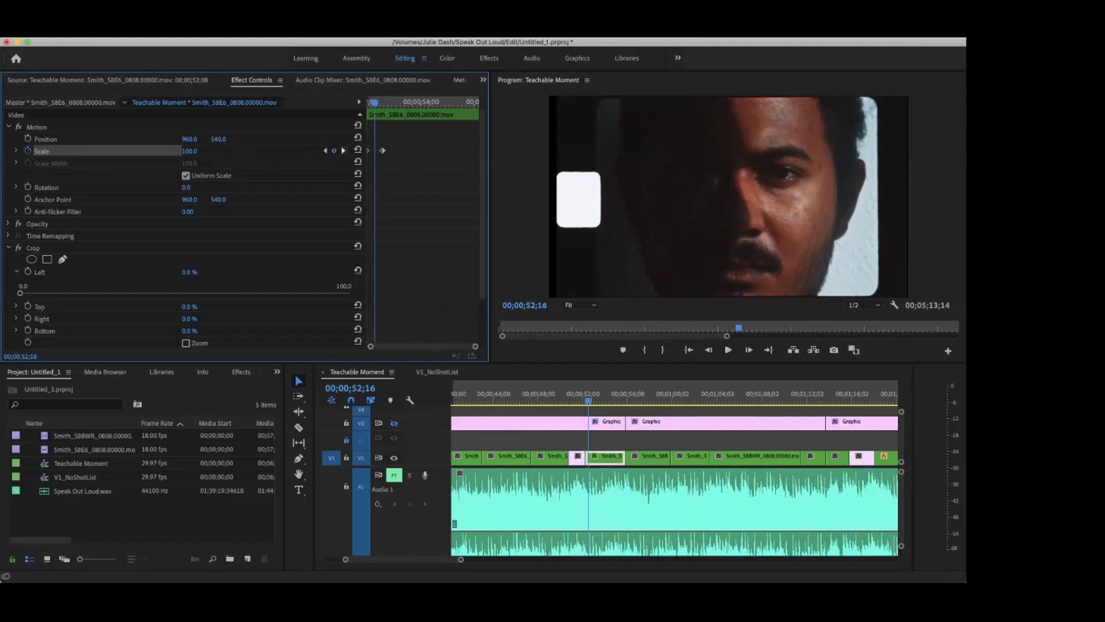
left_click(334, 150)
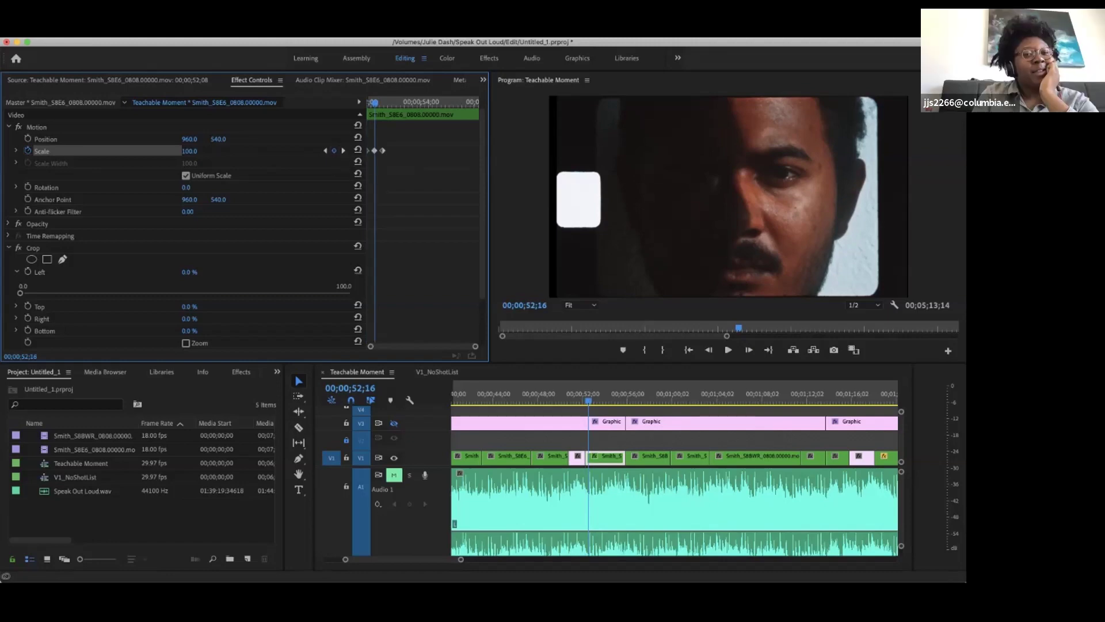
Apply Ease In to the first Scale keyframe at the start of the face clip.
key("Right")
key("Right")
key("Right")
key("Right")
key("Right")
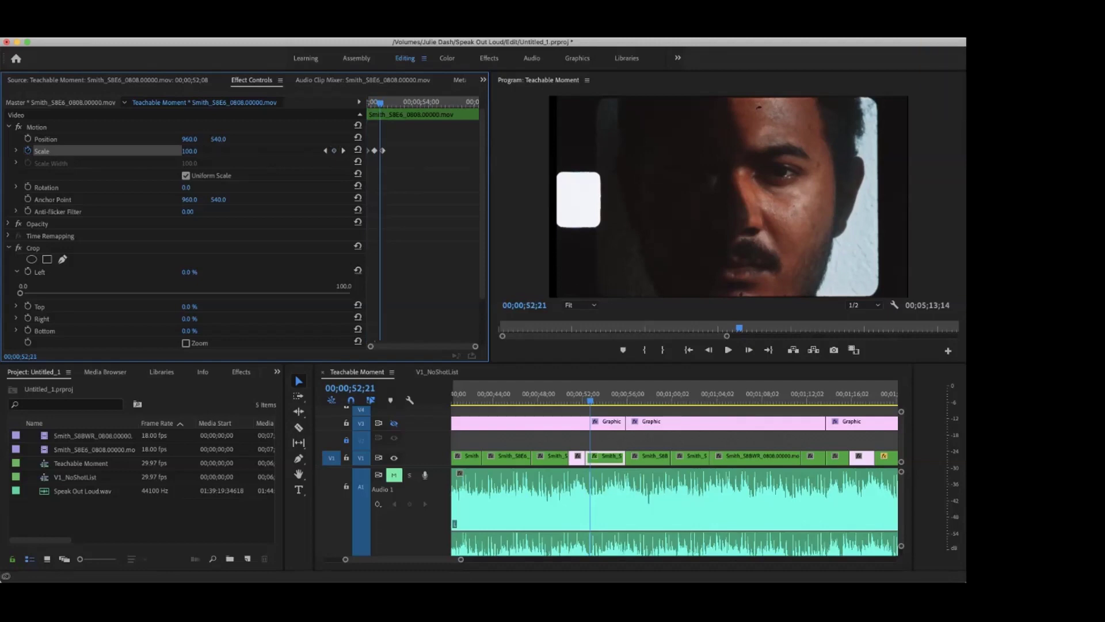
key("Left")
key("Left")
key("Left")
key("Left")
key("Left")
key("Left")
key("Left")
key("Left")
key("Left")
key("Left")
key("Left")
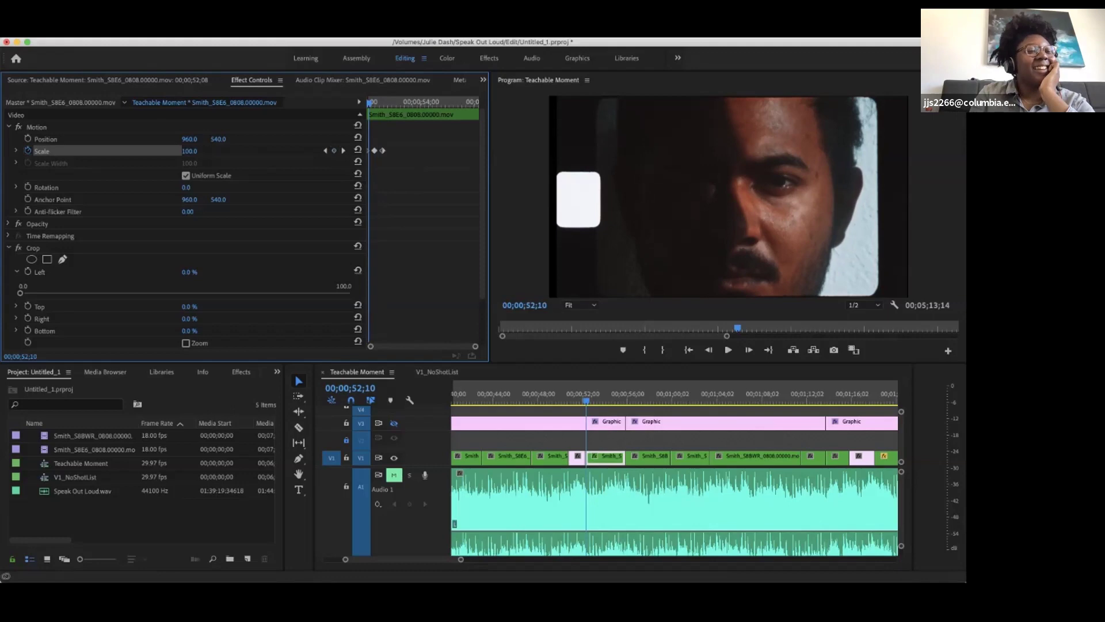
right_click(374, 151)
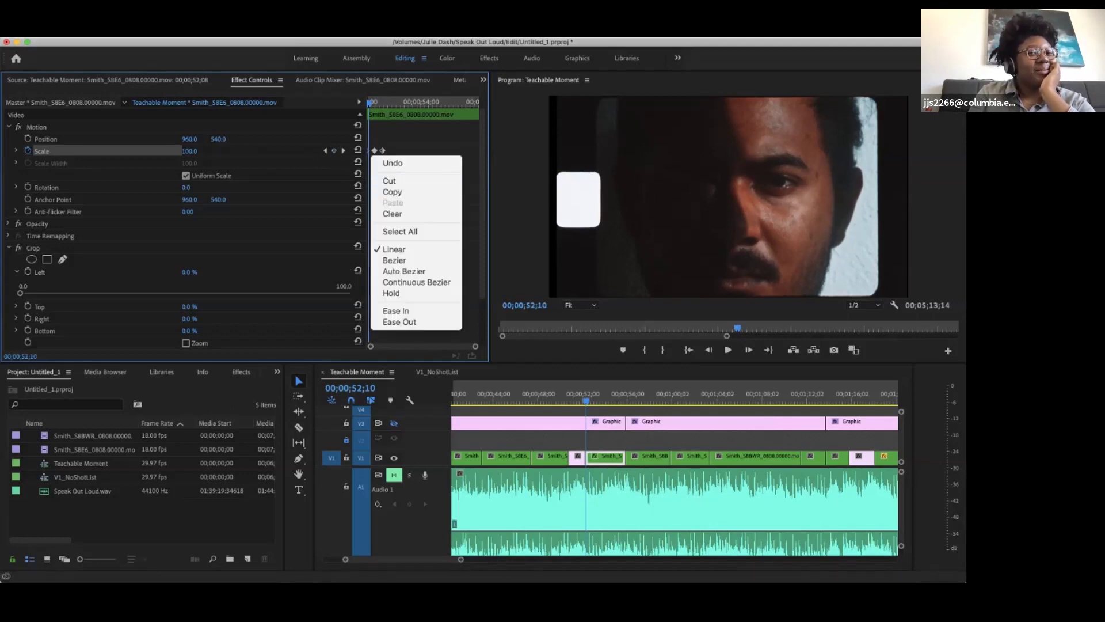
left_click(396, 311)
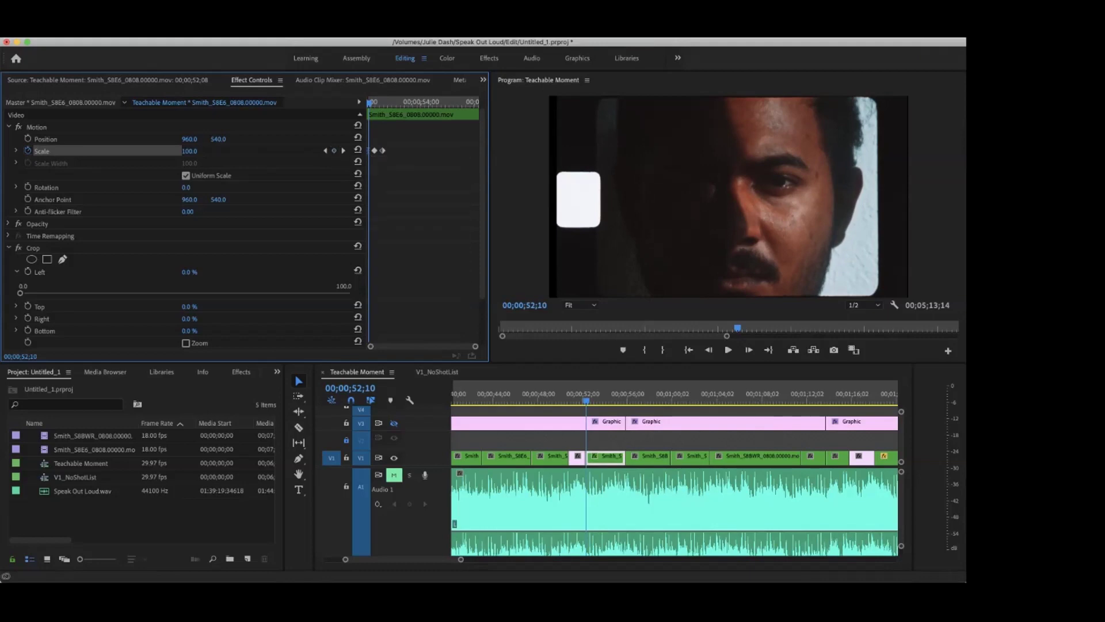
Step forward and back through the frames between the Scale keyframes, ending at 00;00;52;13.
key("Right")
key("Right")
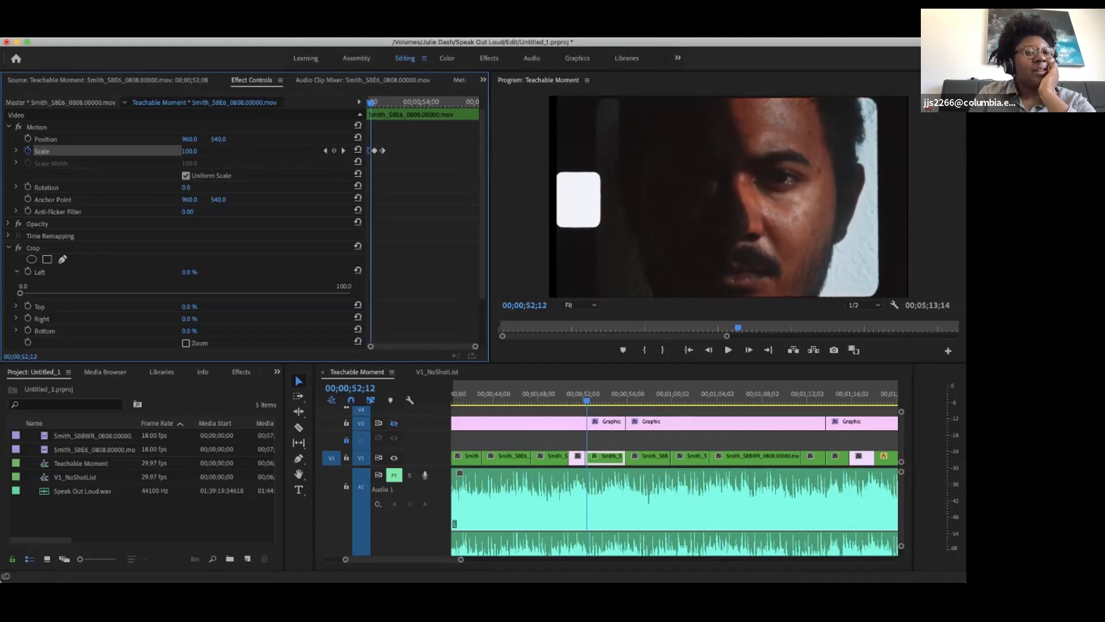
key("shift+Right")
key("shift+Right")
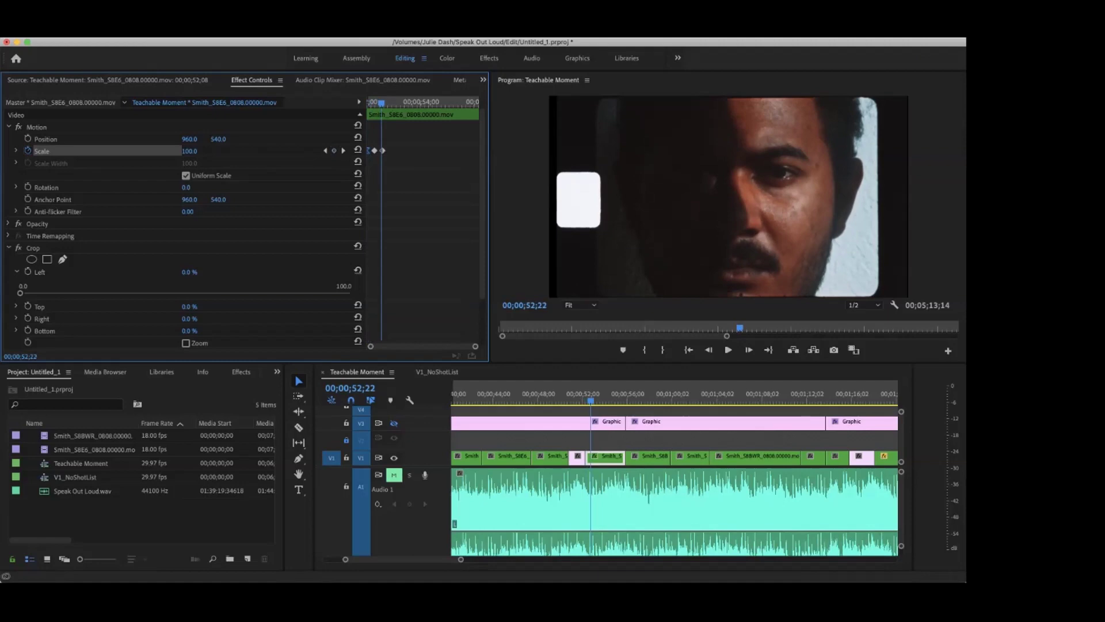
key("shift+Left")
key("shift+Left")
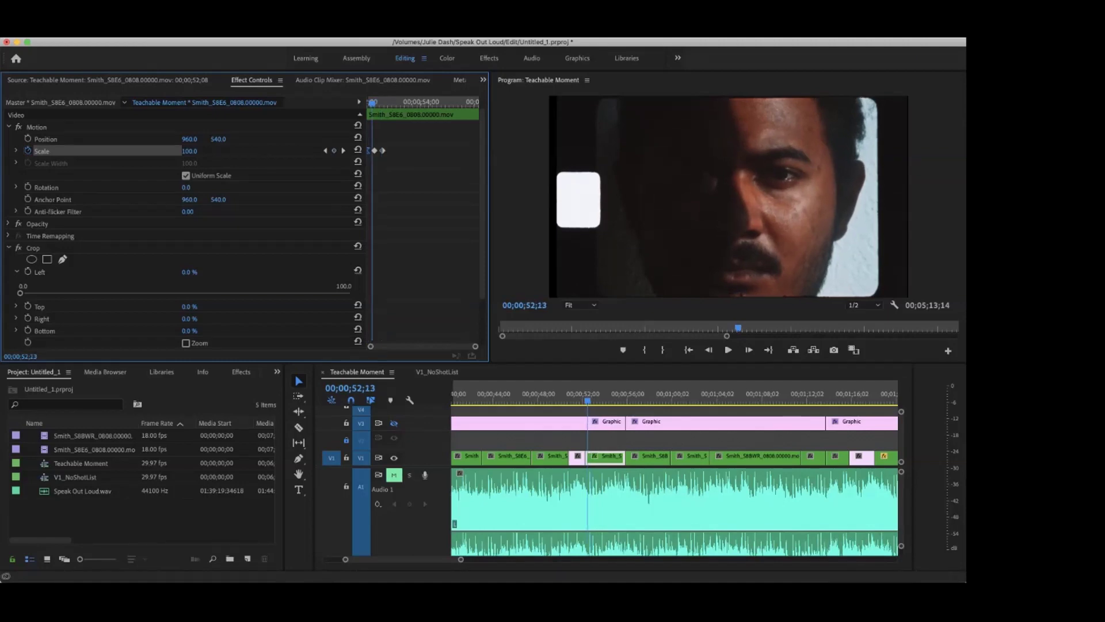
Add a Scale keyframe to the face clip at 00;00;53;07 and set its value to 190.
key("shift+Right")
key("Right")
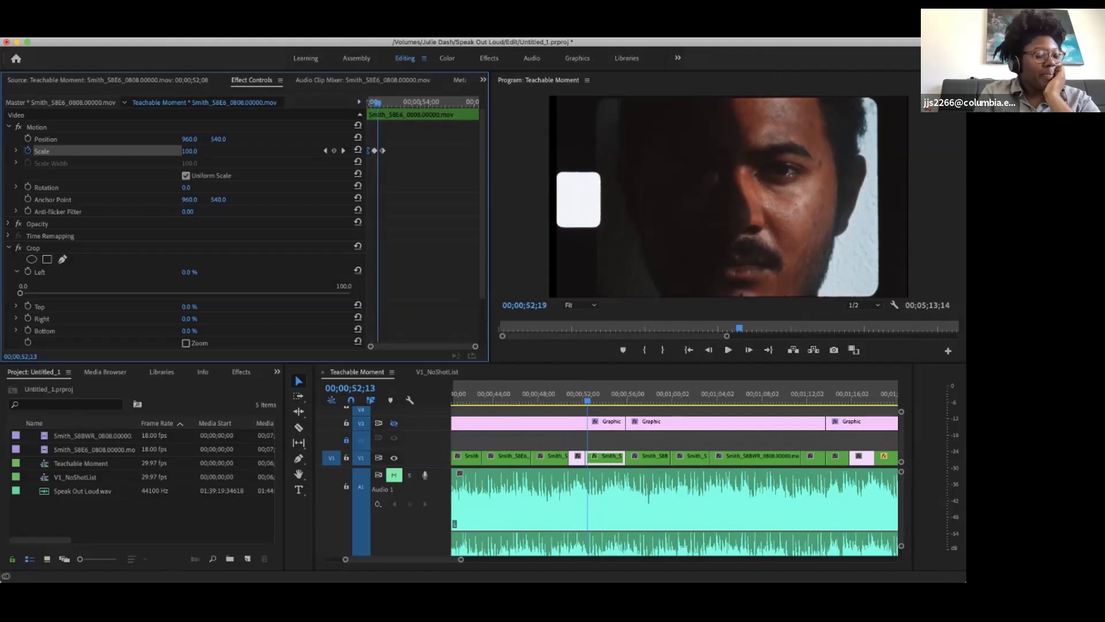
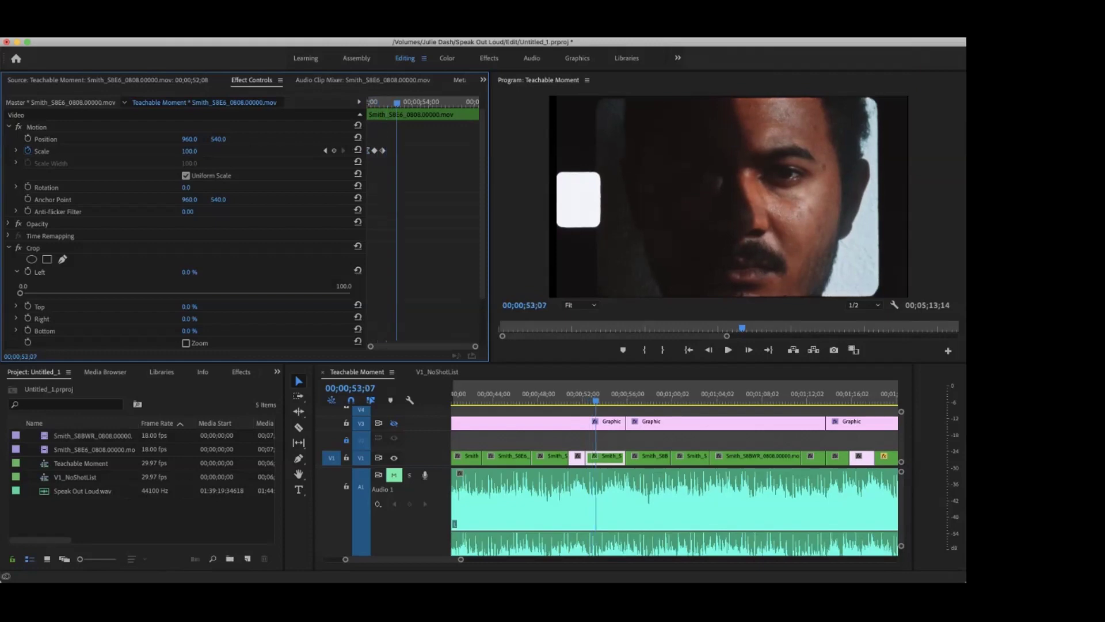
left_click(334, 150)
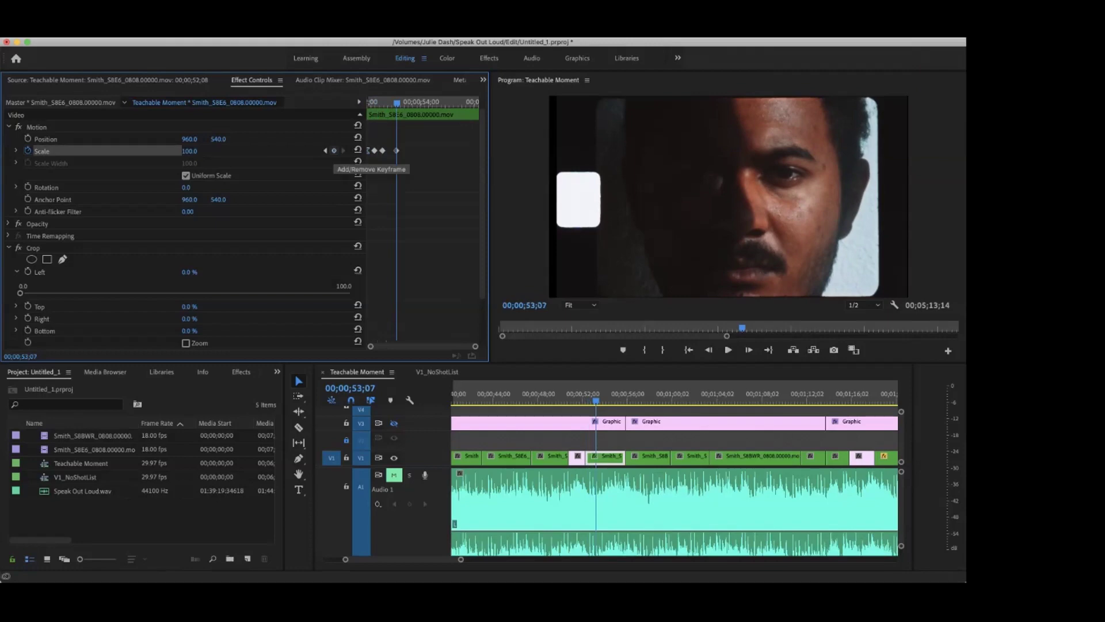
left_click(187, 150)
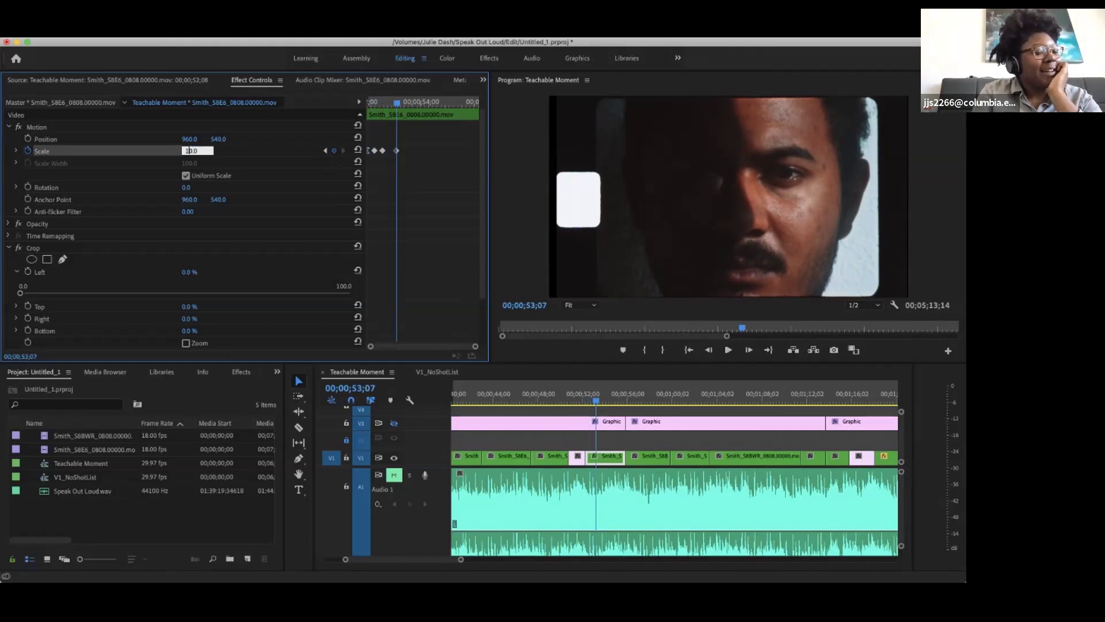
key("BackSpace")
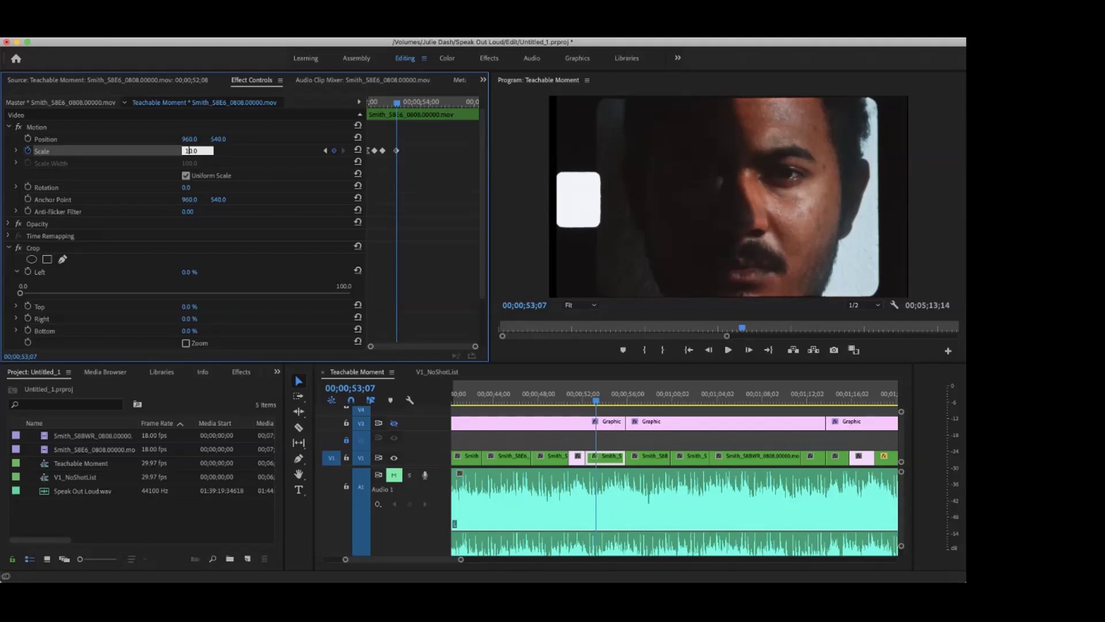
type("9")
key("Return")
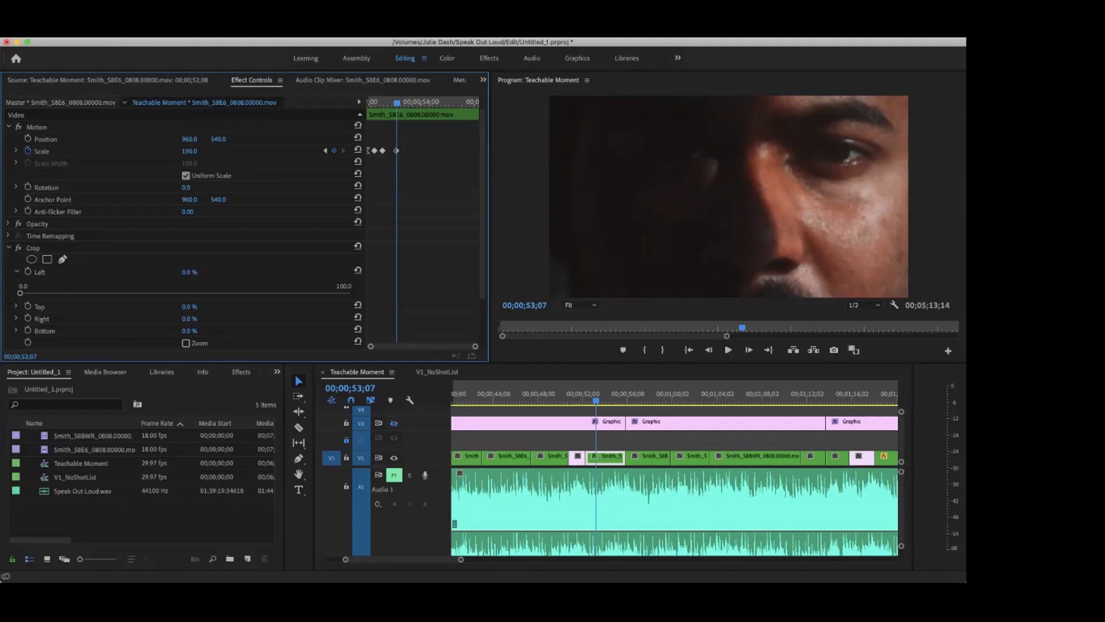
left_click(190, 151)
key("Return")
left_click(192, 151)
key("Return")
left_click(193, 151)
key("Return")
Apply Ease In to the third Scale keyframe and shift the last Scale keyframe slightly earlier.
right_click(389, 154)
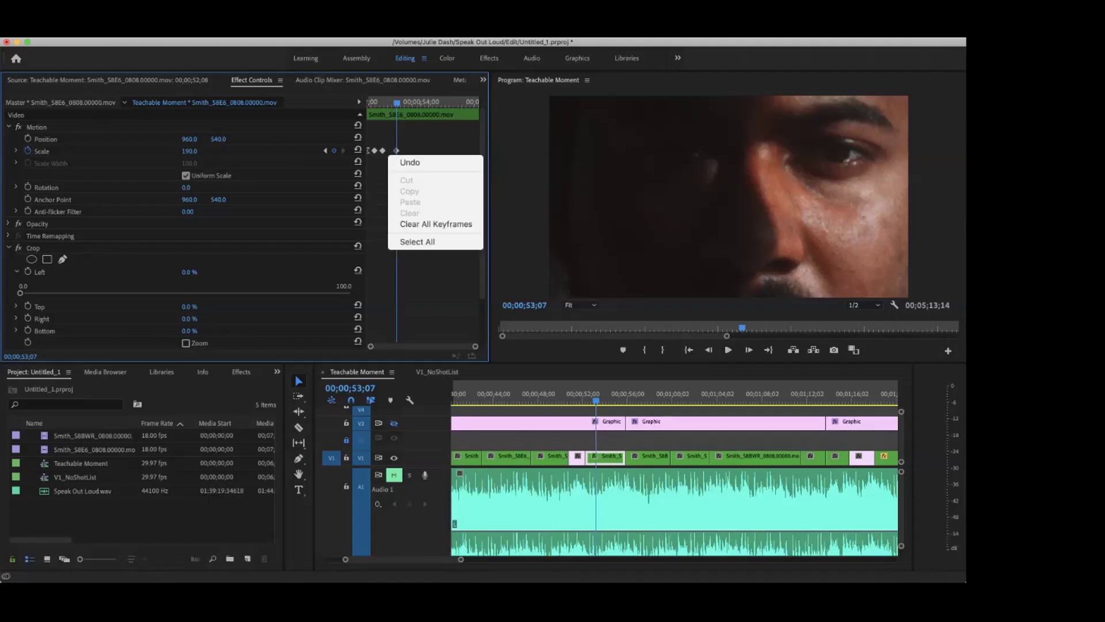
key("Escape")
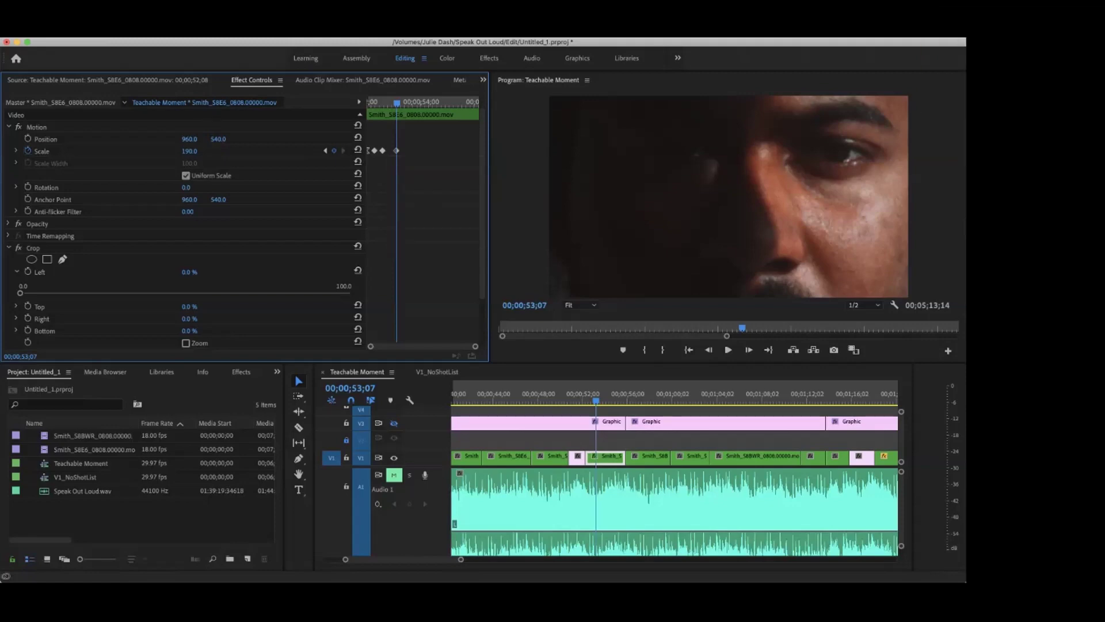
right_click(383, 150)
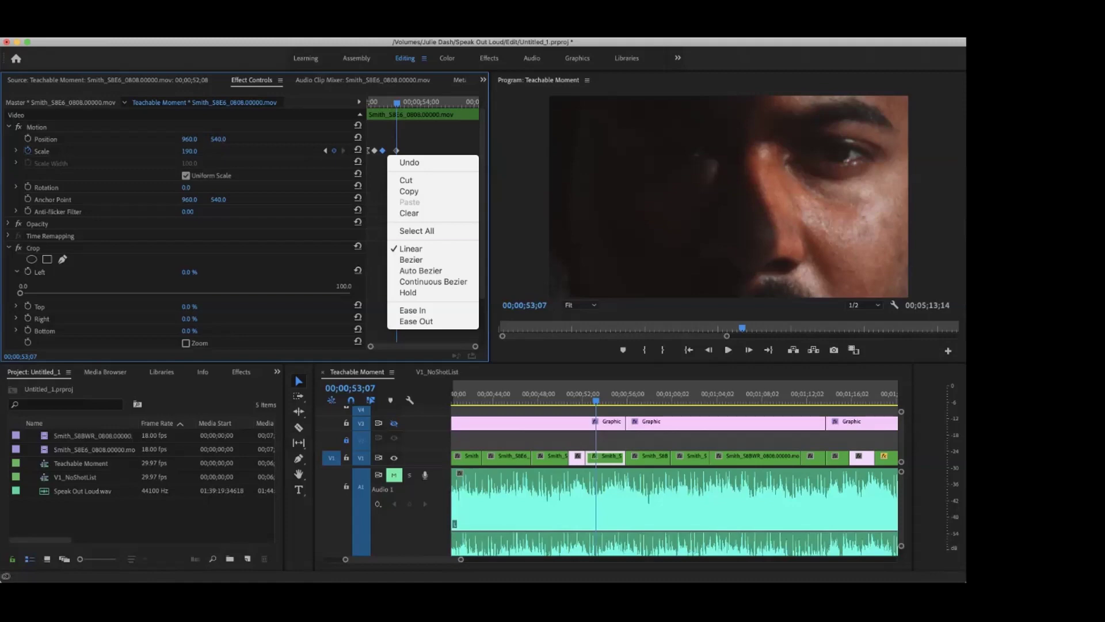
left_click(412, 310)
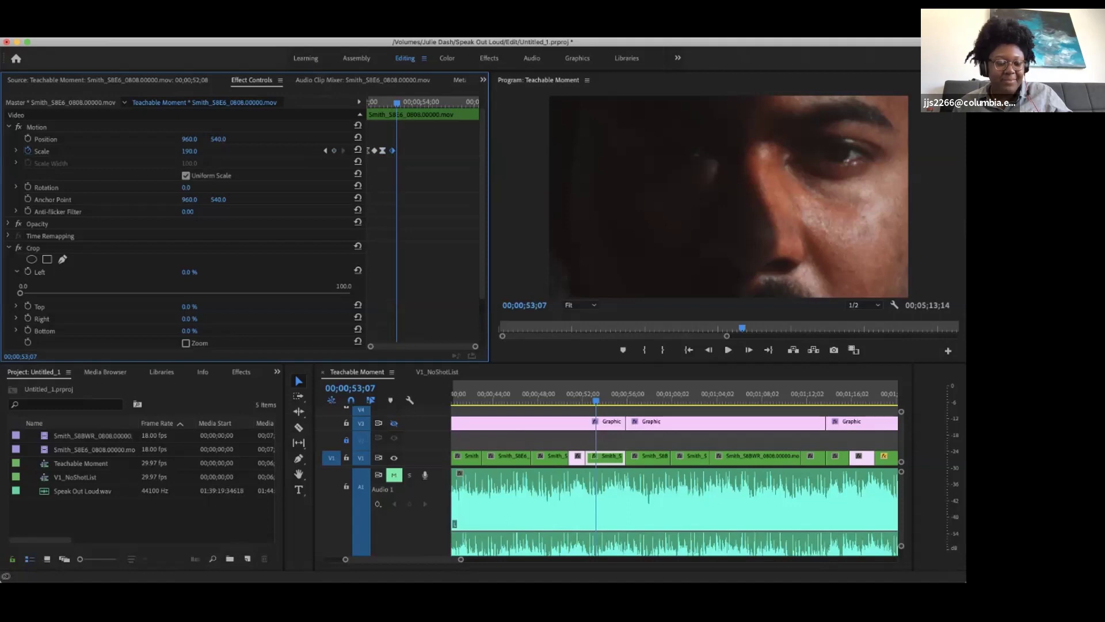
Add another Scale keyframe at 00;00;53;07 and set its value to 100.
left_click(333, 150)
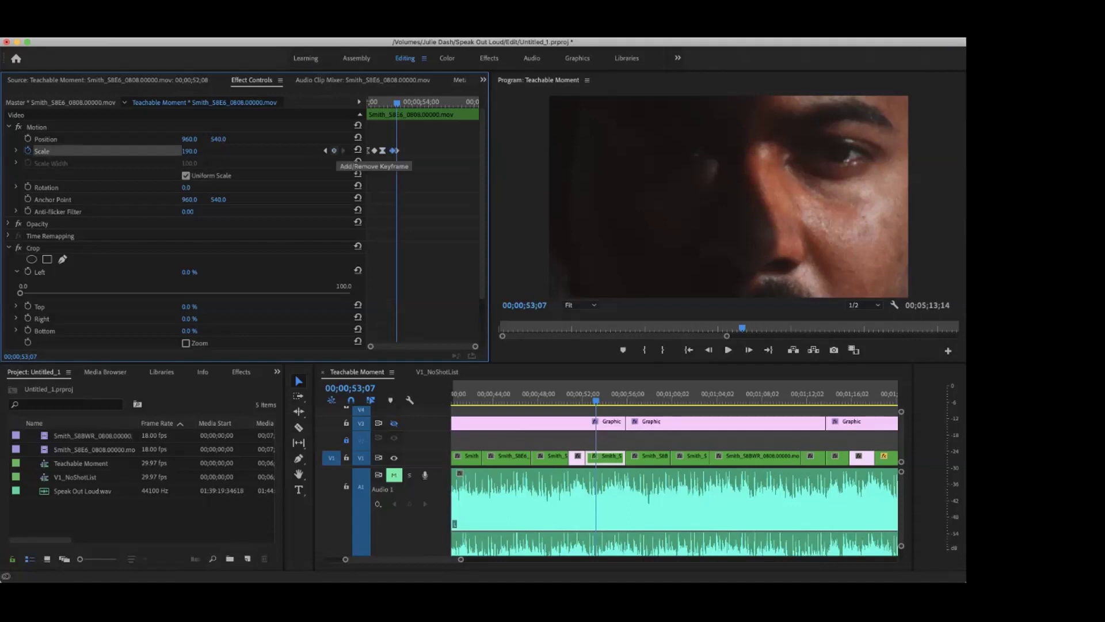
left_click(191, 150)
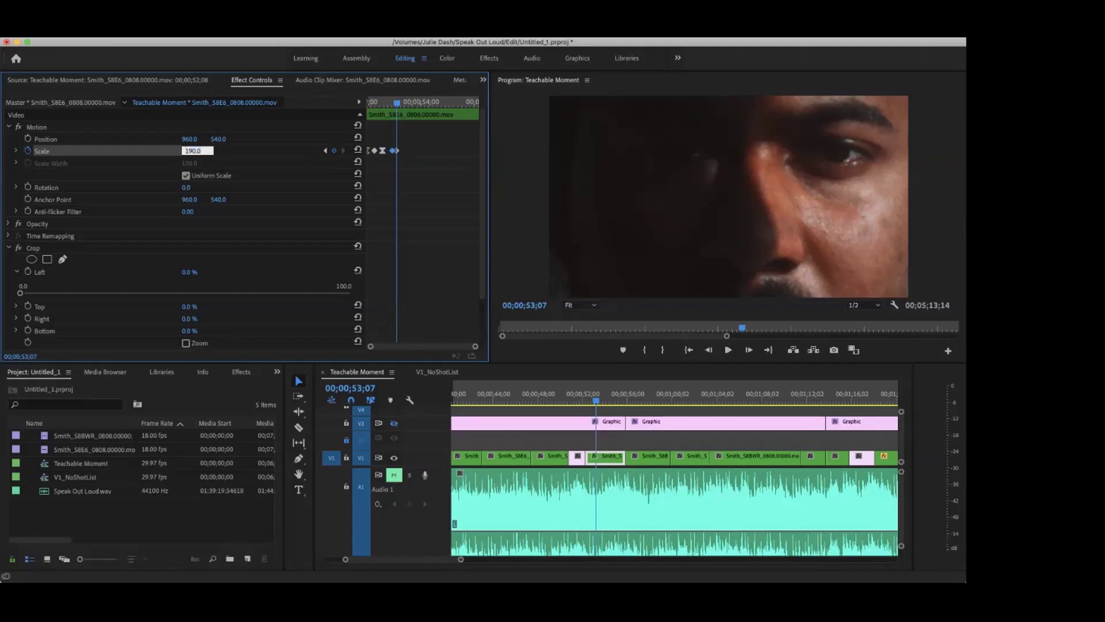
key("BackSpace")
type("0")
key("Return")
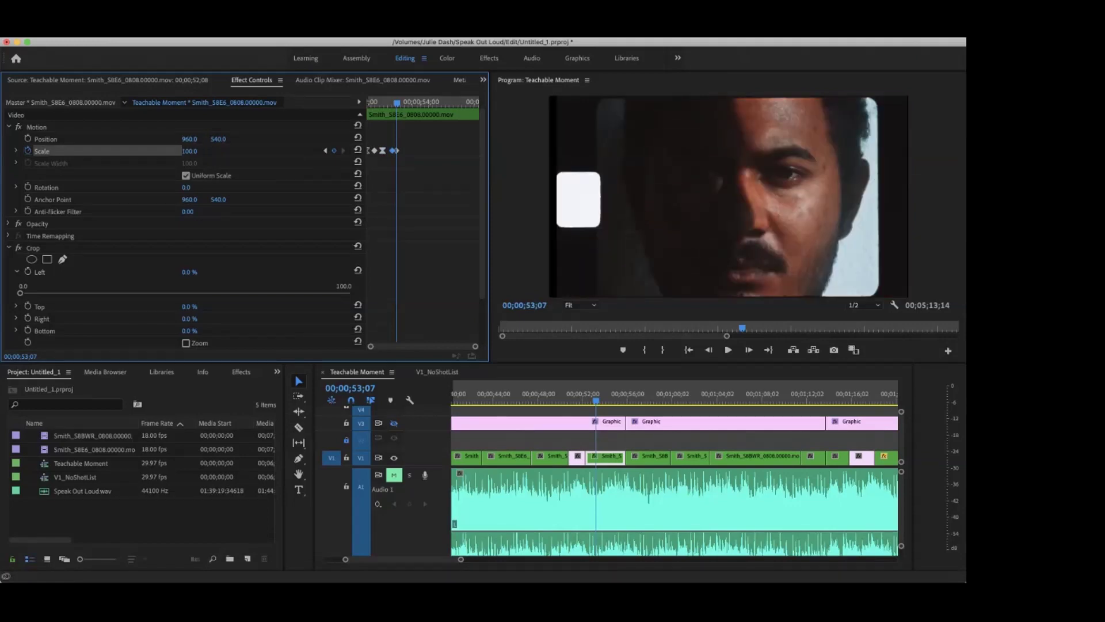
Step through the frames from 00;00;52;27 to 00;00;53;05 to check the zoom between the Scale keyframes.
key("shift+Left")
key("shift+Left")
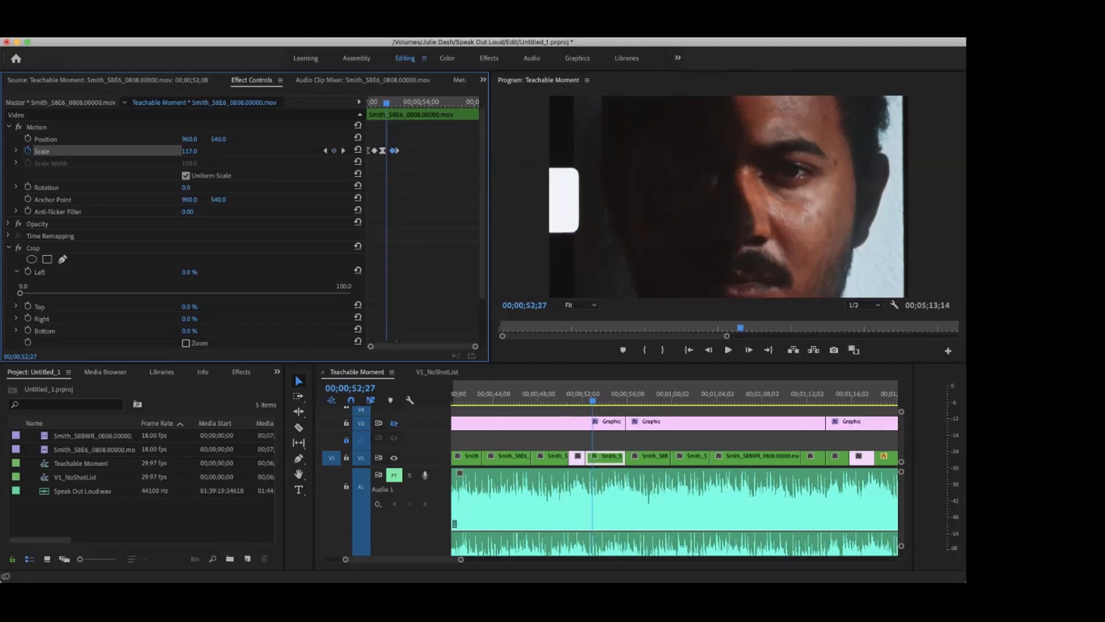
key("Right")
key("Right")
key("Right")
key("Right")
key("Right")
key("Right")
key("Right")
key("Right")
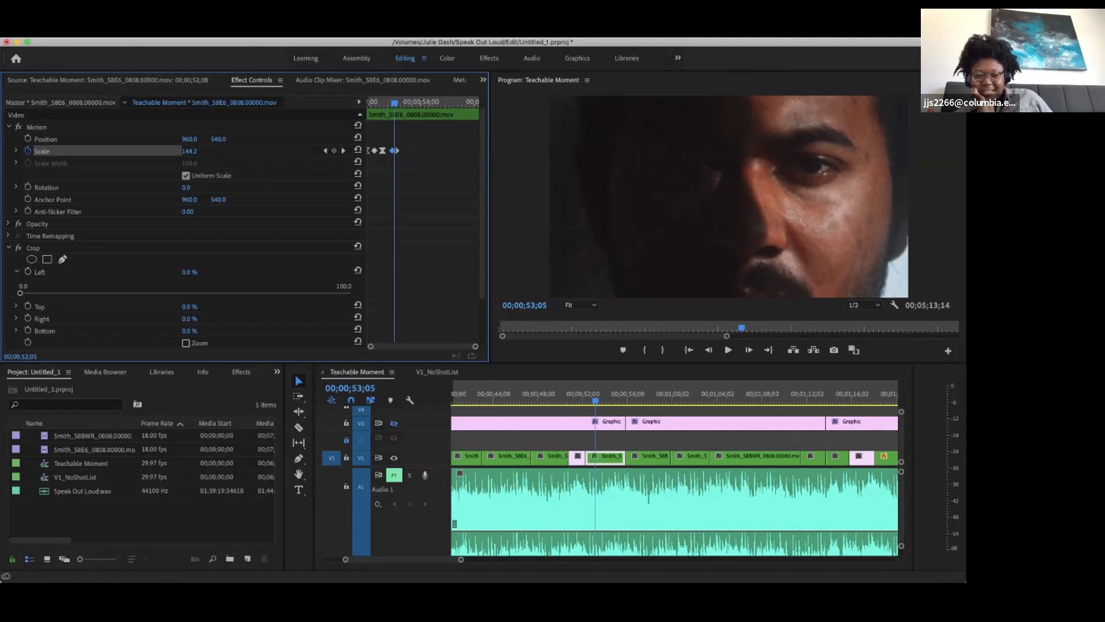
Play back the face clip's Scale animation, and replay it from near the start of the clip.
left_click(728, 349)
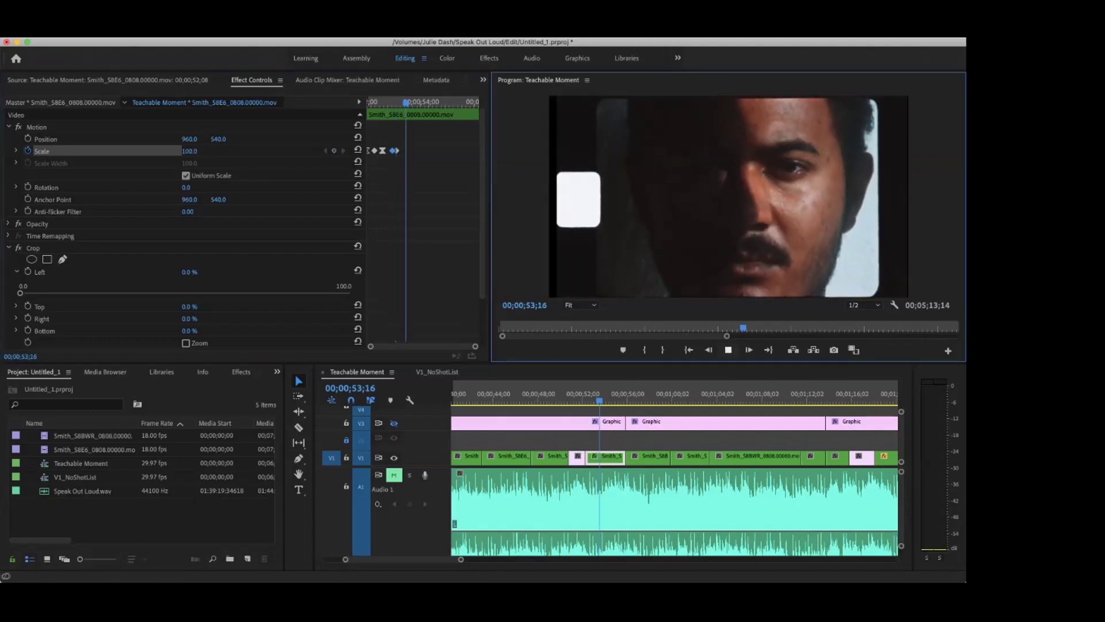
key("space")
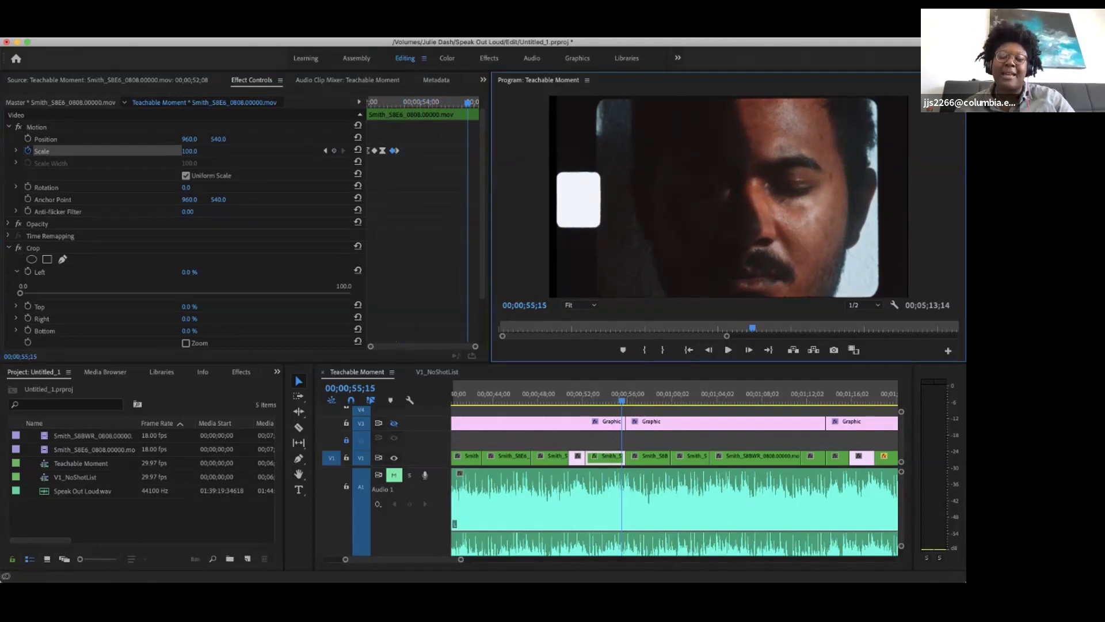
key("shift+5")
key("Up")
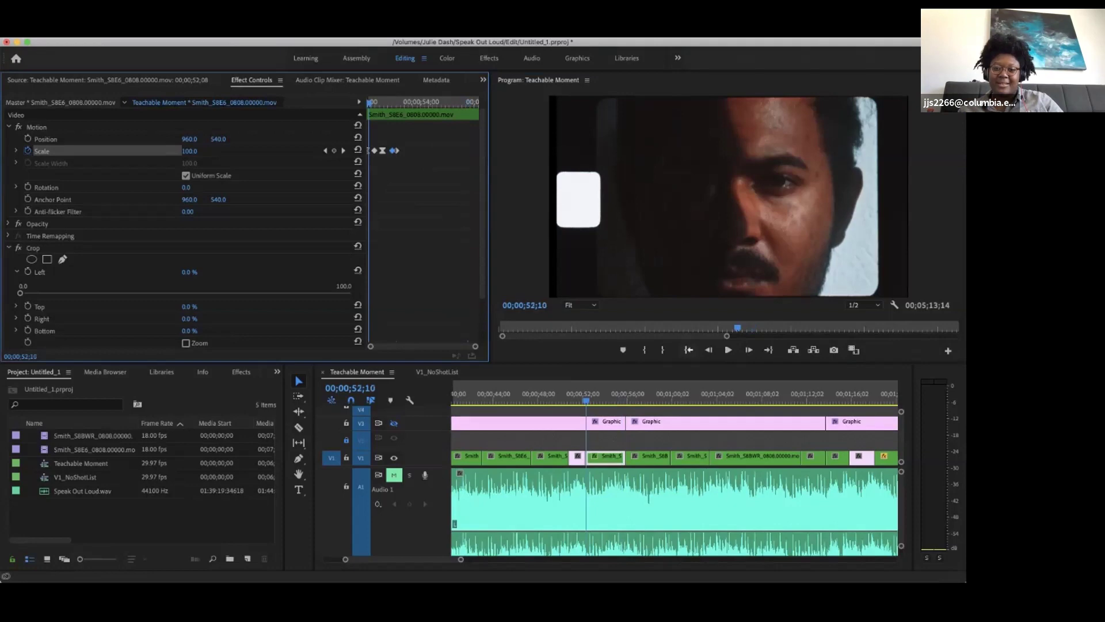
left_click(728, 350)
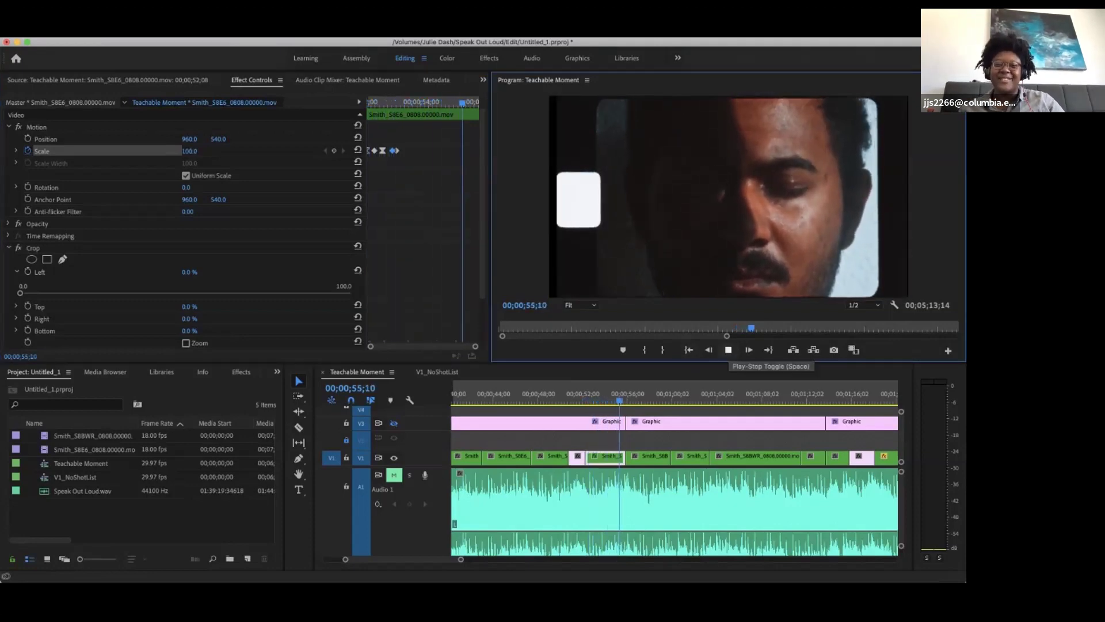
left_click(728, 349)
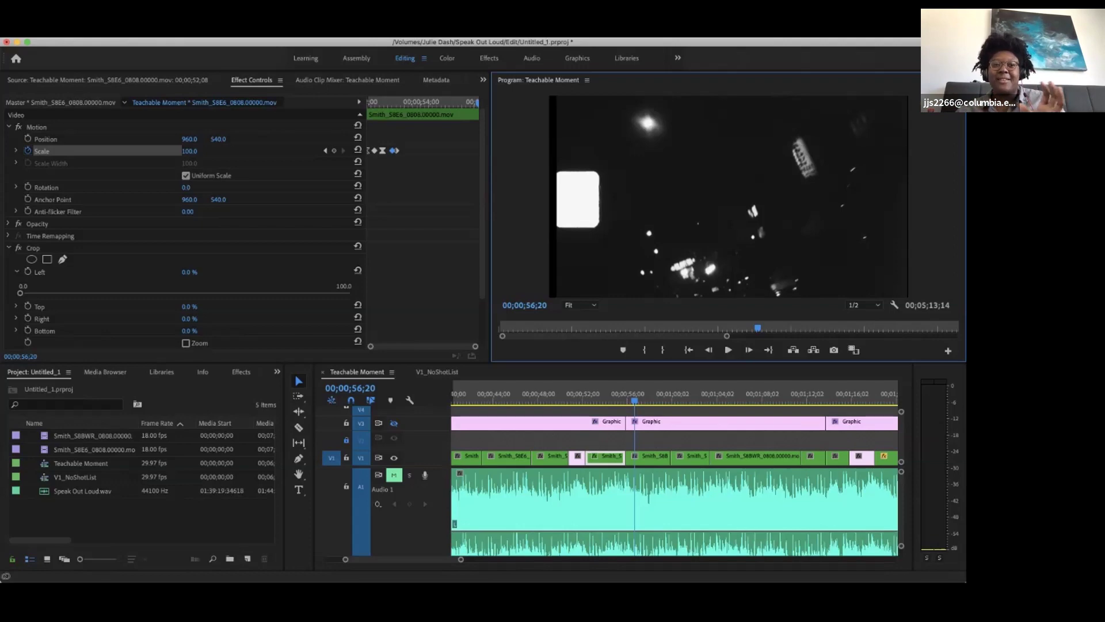
Scrub the Scale value up to 3300 at 00;00;56;20, scrub it back down, and reset it to 100.
left_click_drag(190, 151, 253, 151)
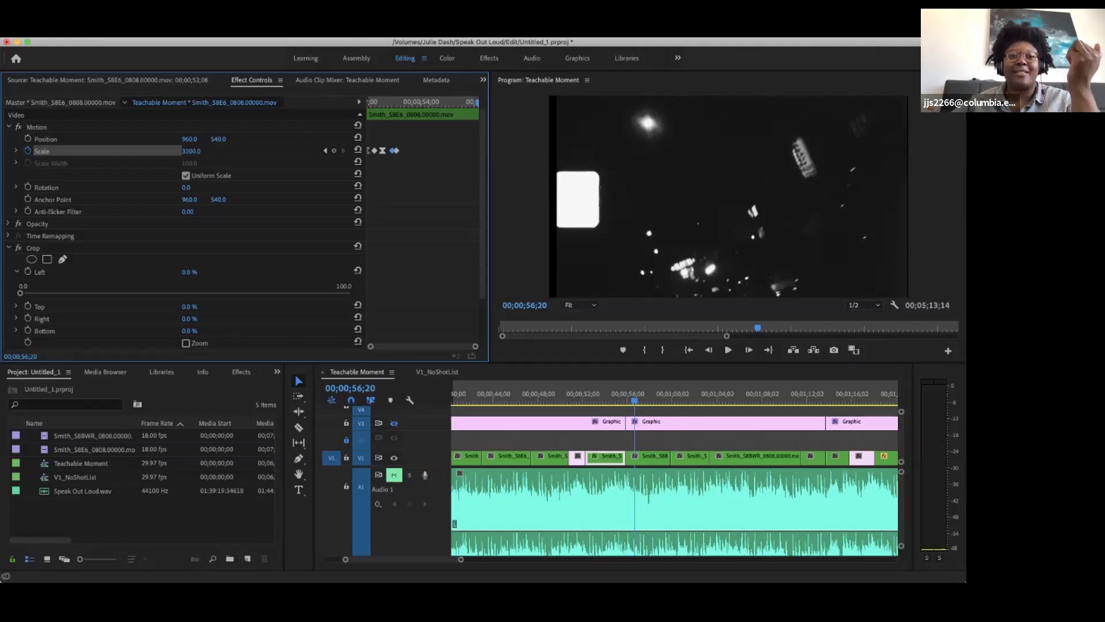
left_click_drag(191, 150, 356, 151)
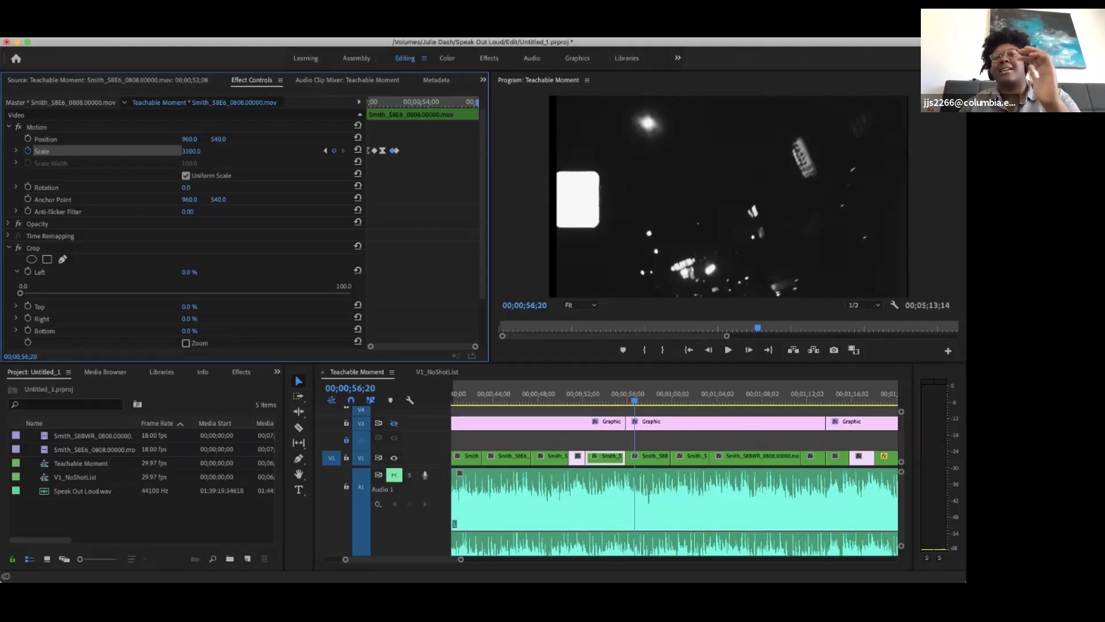
left_click_drag(191, 150, 74, 151)
left_click(195, 151)
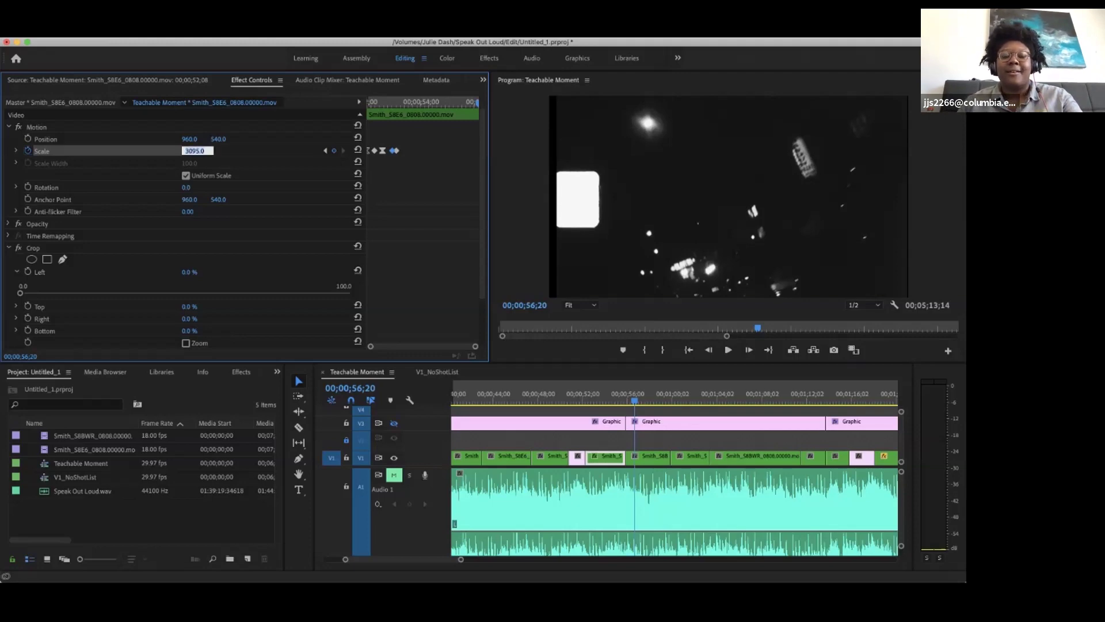
type("100")
key("Return")
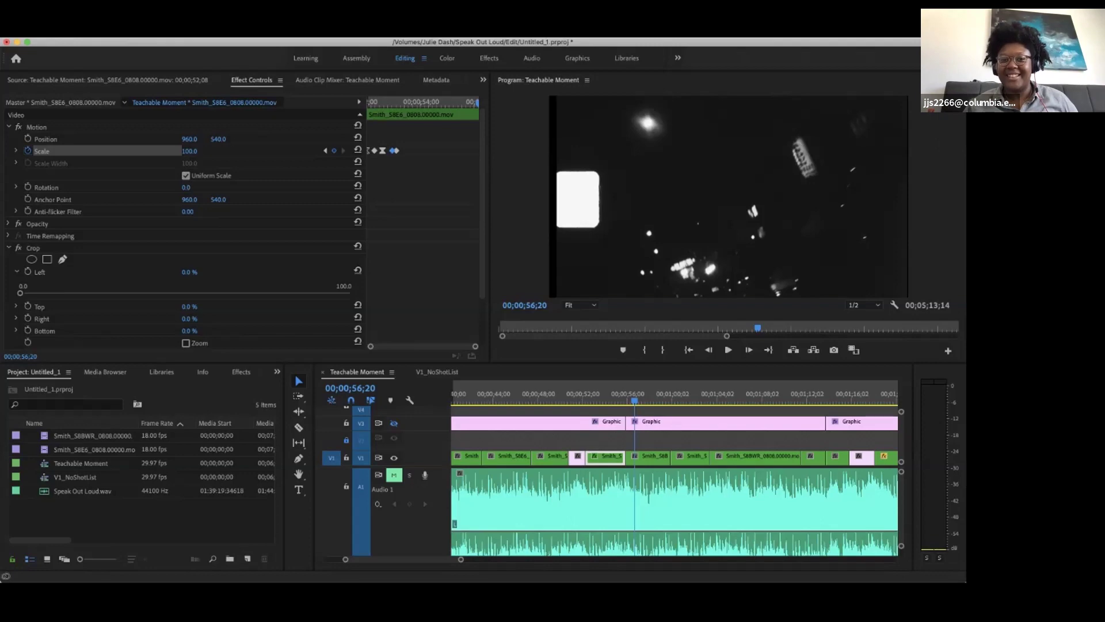
Show the project items as thumbnails and play the sequence from 00;01;10;15.
left_click(47, 558)
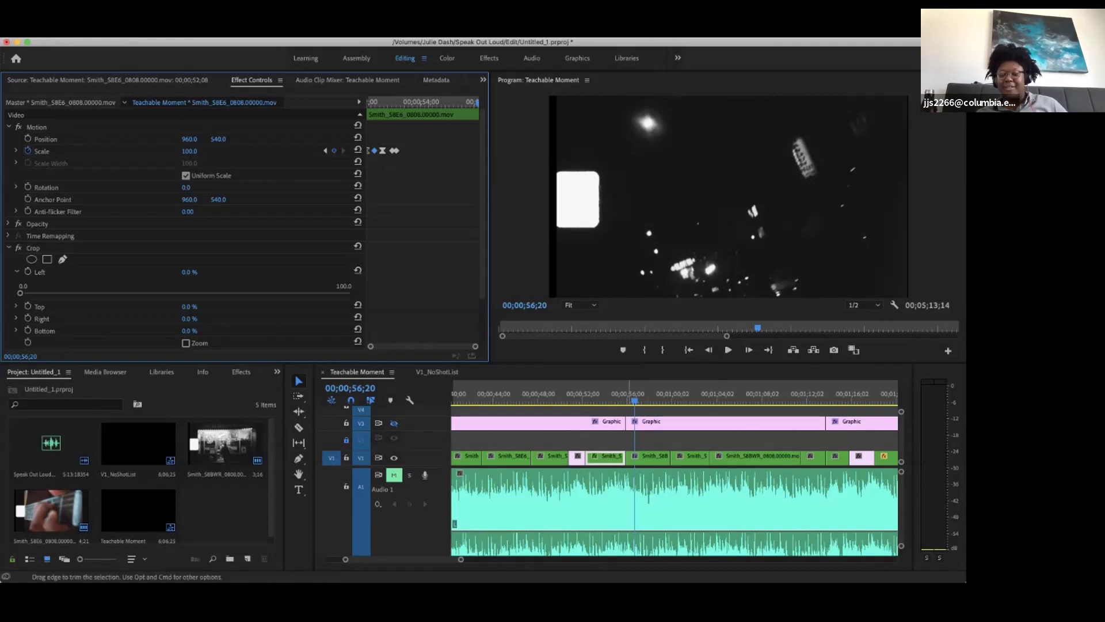
left_click(789, 399)
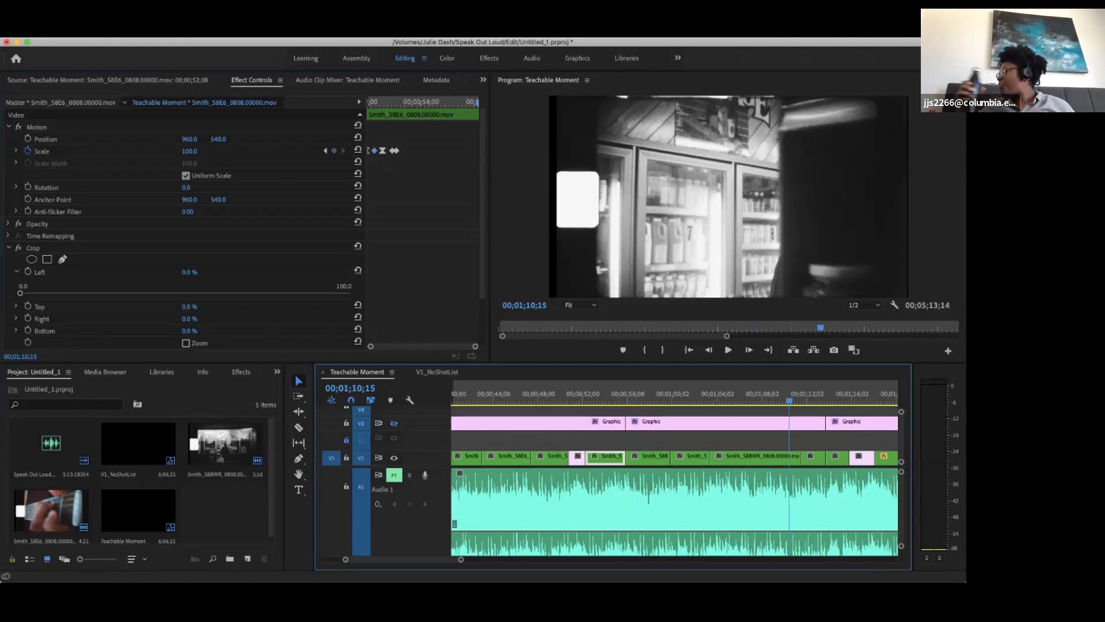
scroll(674, 437, "up", 2)
scroll(673, 483, "right", 6)
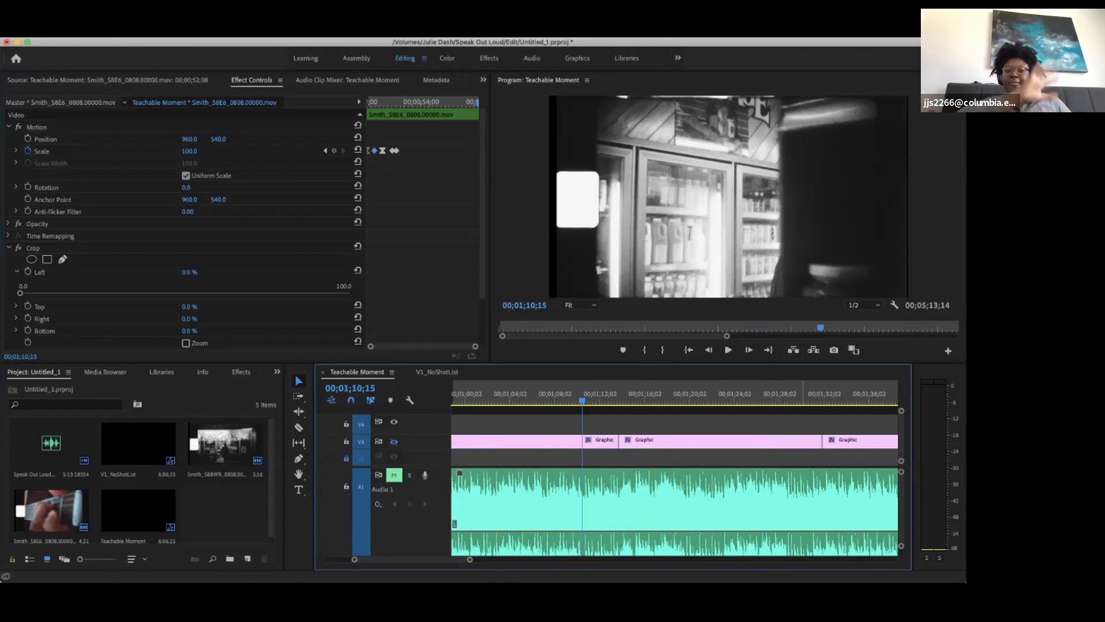
left_click(728, 349)
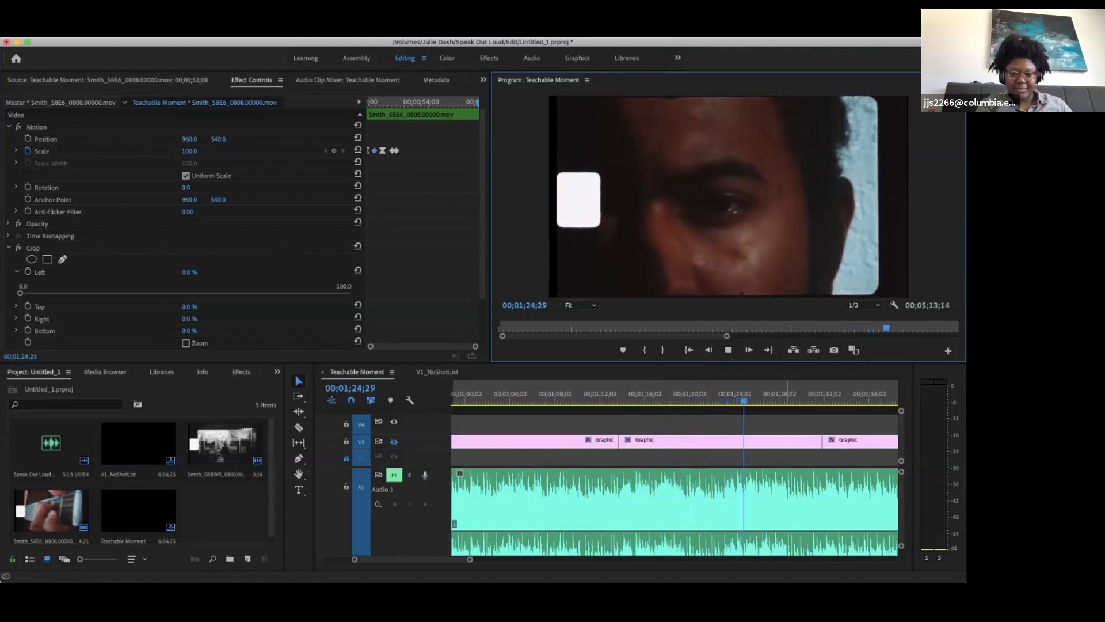
Examine the shots at 00;01;33;23, 00;01;31;09 and 00;01;20;01, and look through the sequence's tracks to the end.
left_click(843, 396)
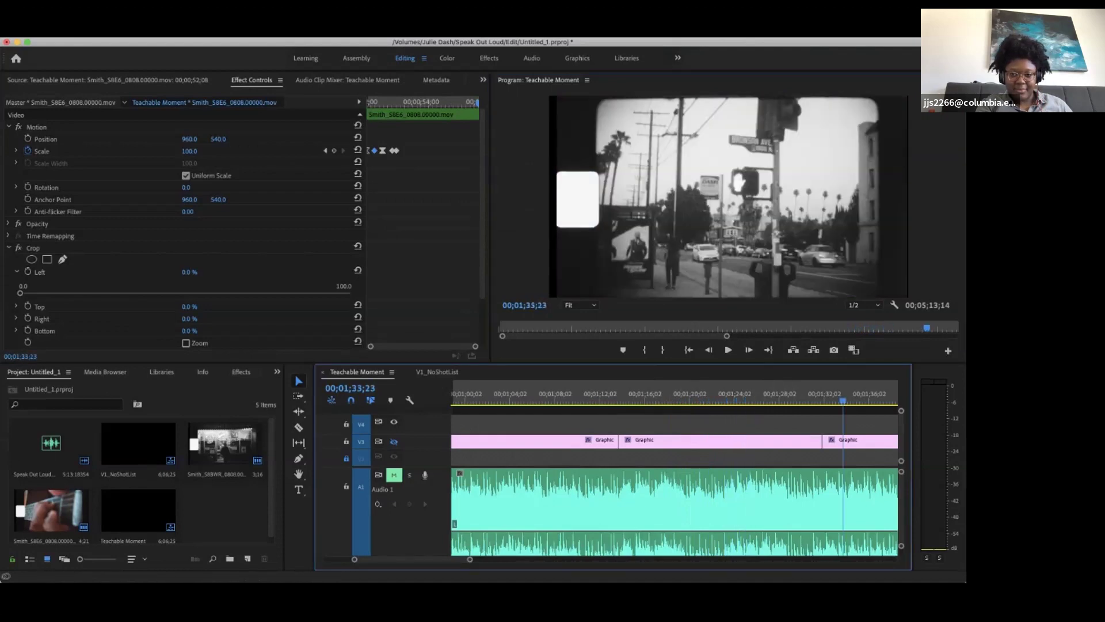
left_click(815, 397)
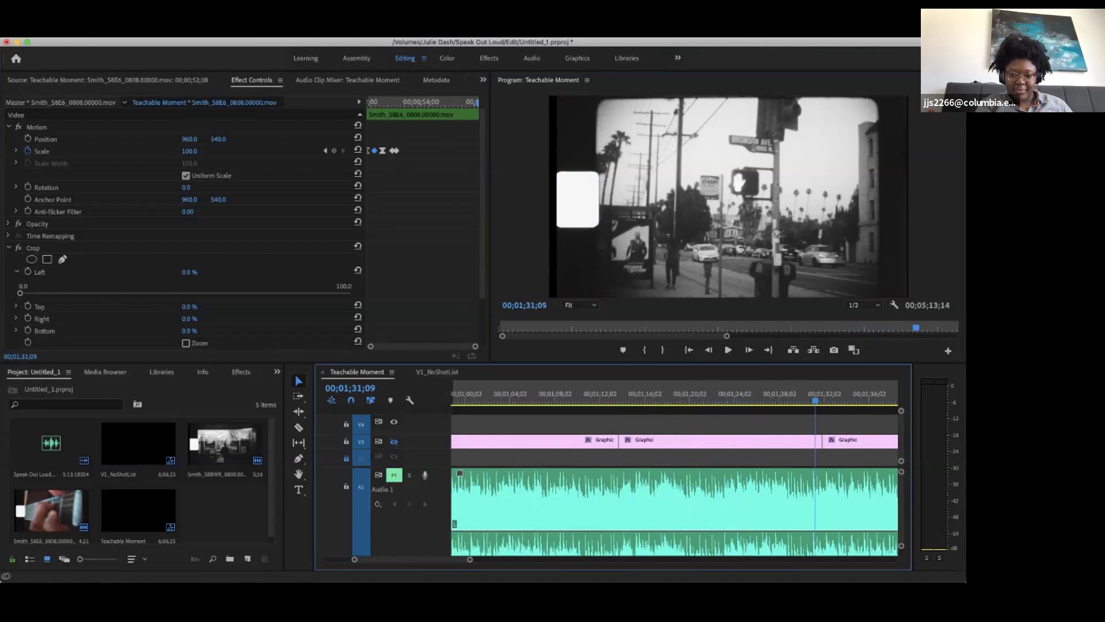
left_click(688, 397)
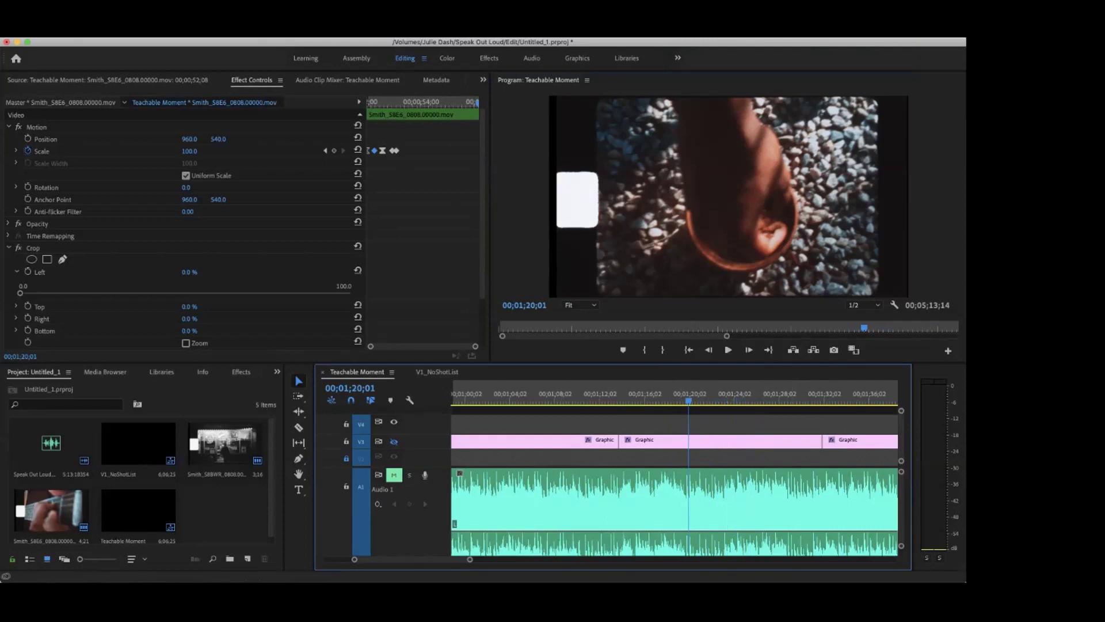
scroll(673, 495, "right", 10)
scroll(674, 495, "left", 10)
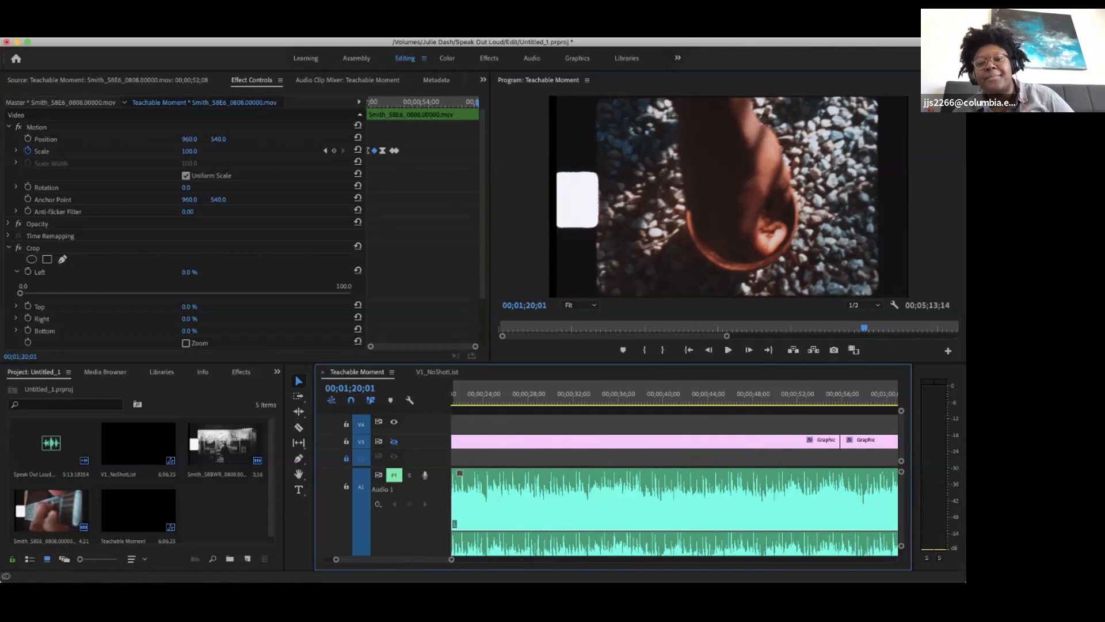
scroll(674, 495, "right", 3)
scroll(674, 495, "right", 20)
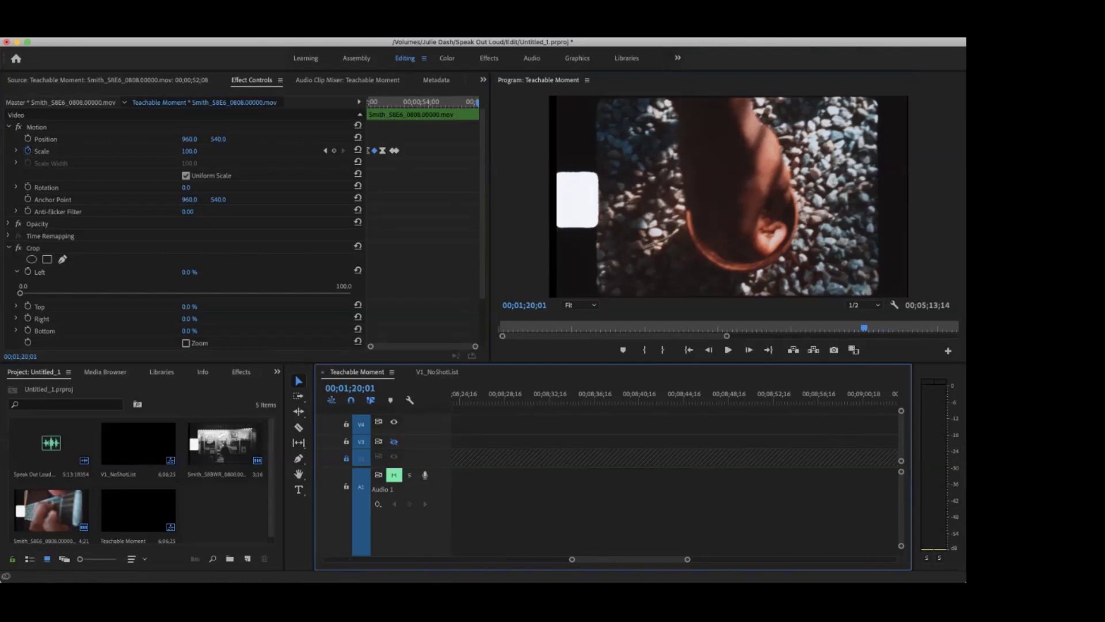
scroll(674, 495, "left", 14)
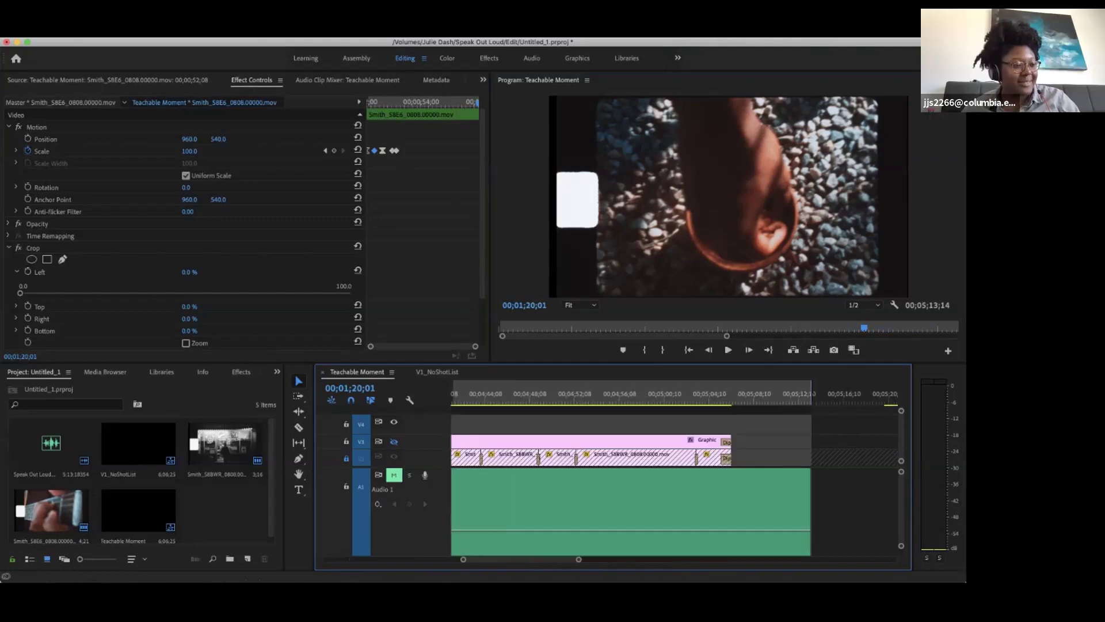
scroll(673, 495, "right", 2)
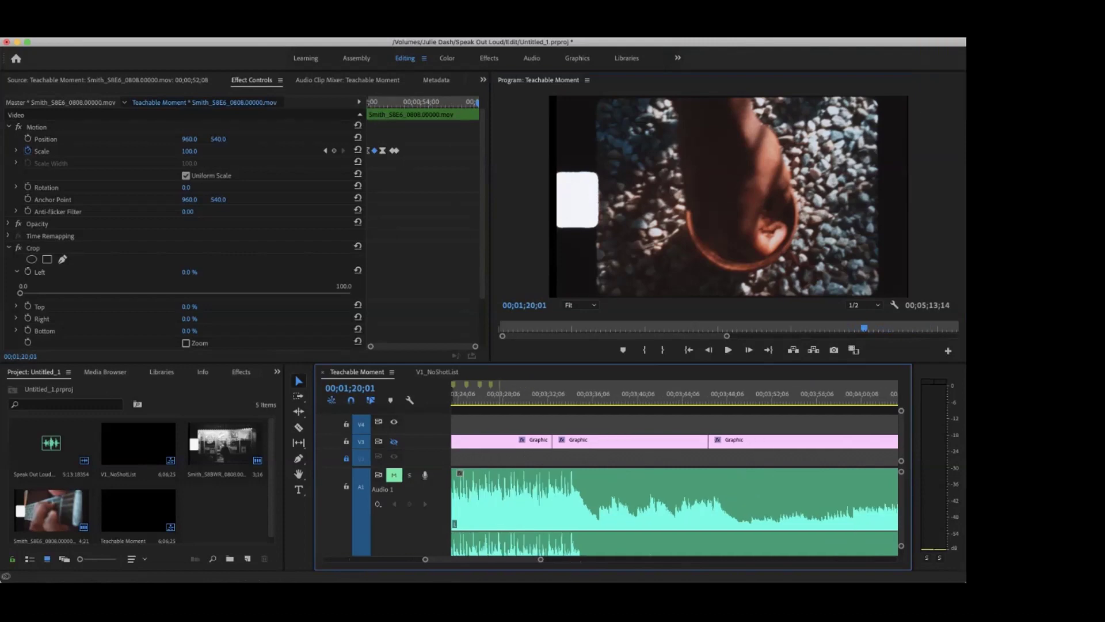
Play the sequence from 00;03;27;25, jump back a few cuts, and replay the section up to 00;03;28;23.
left_click(499, 397)
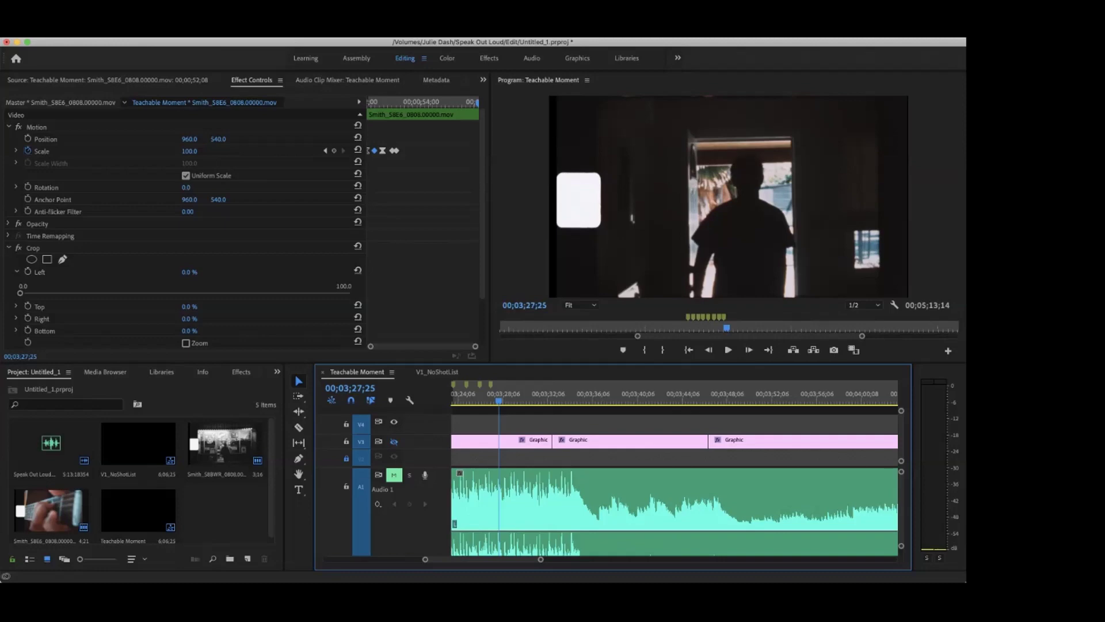
key("space")
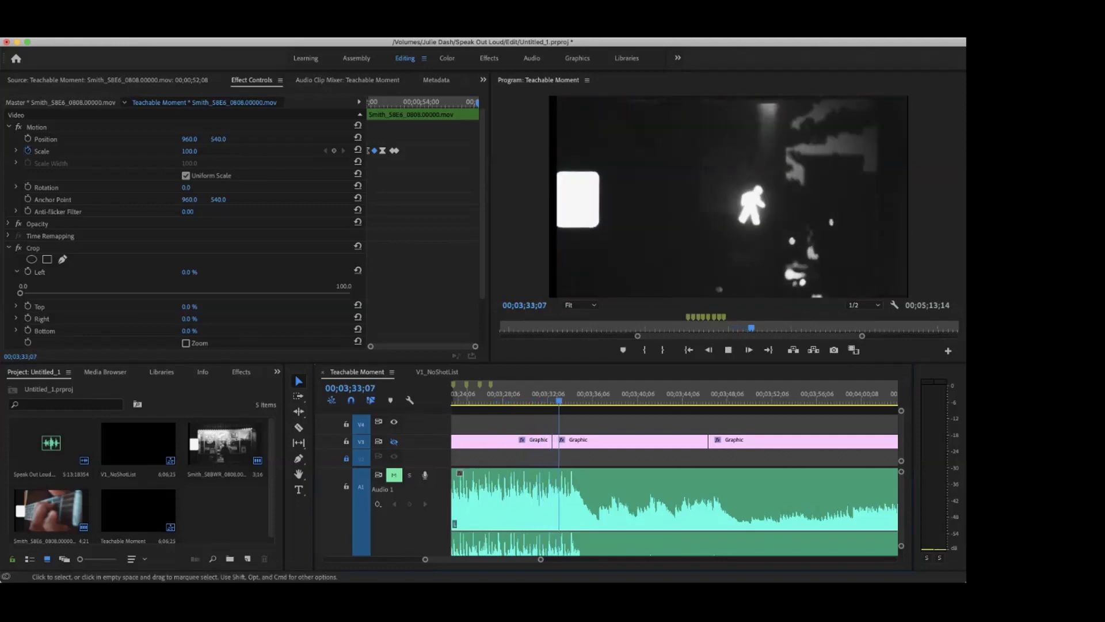
key("Up")
key("Up")
key("Up")
key("Up")
key("space")
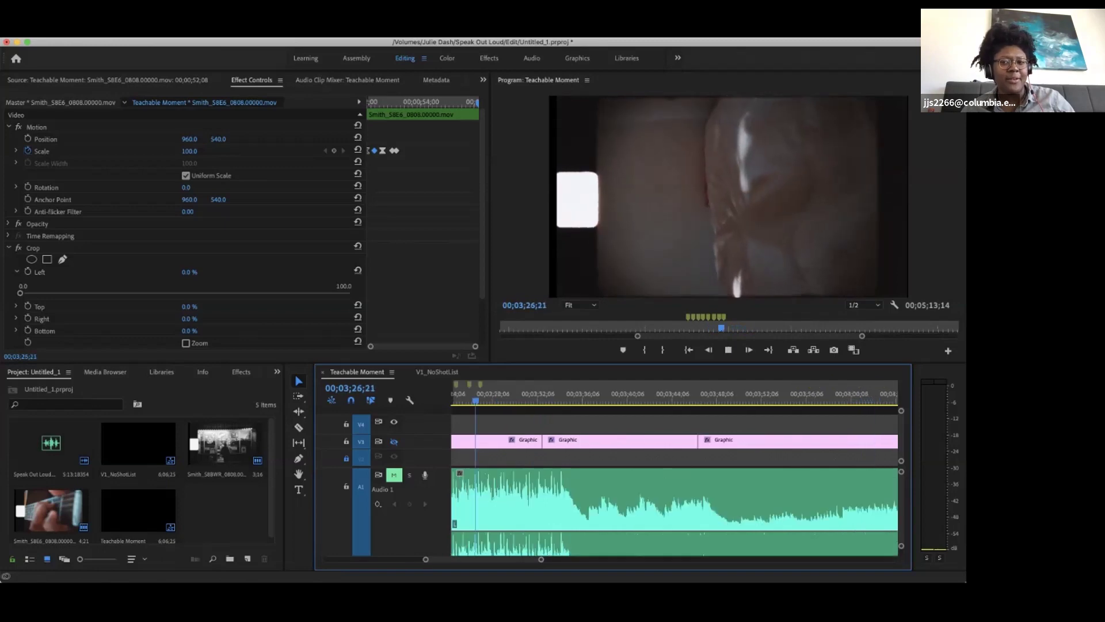
key("space")
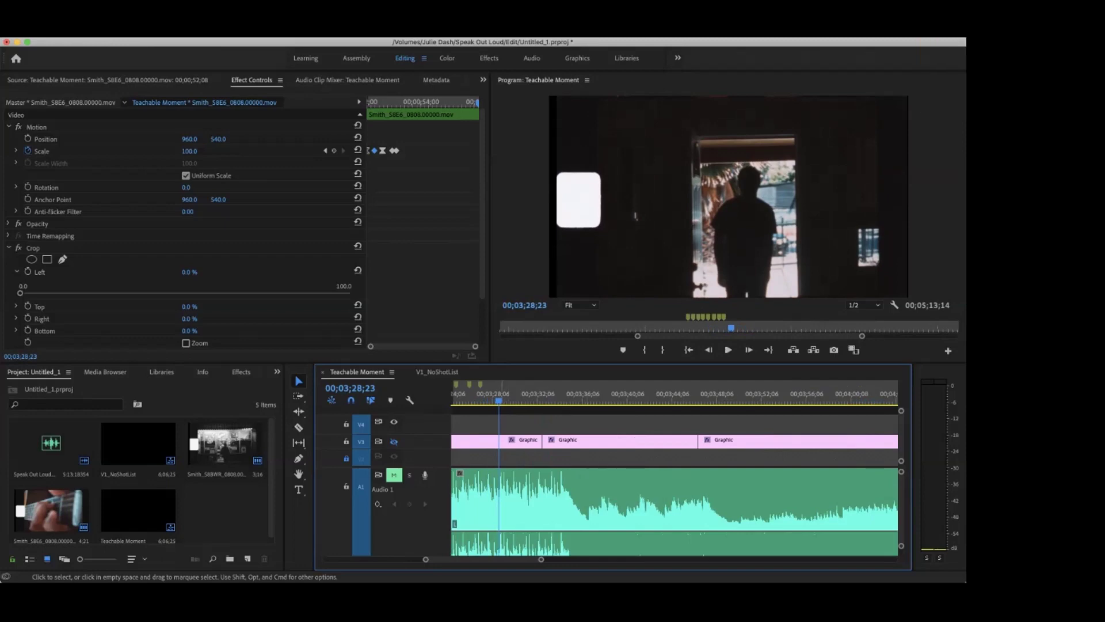
Continue playing the doorway shots from 00;03;28;23, pausing at 00;03;29;28 before resuming playback.
left_click(728, 349)
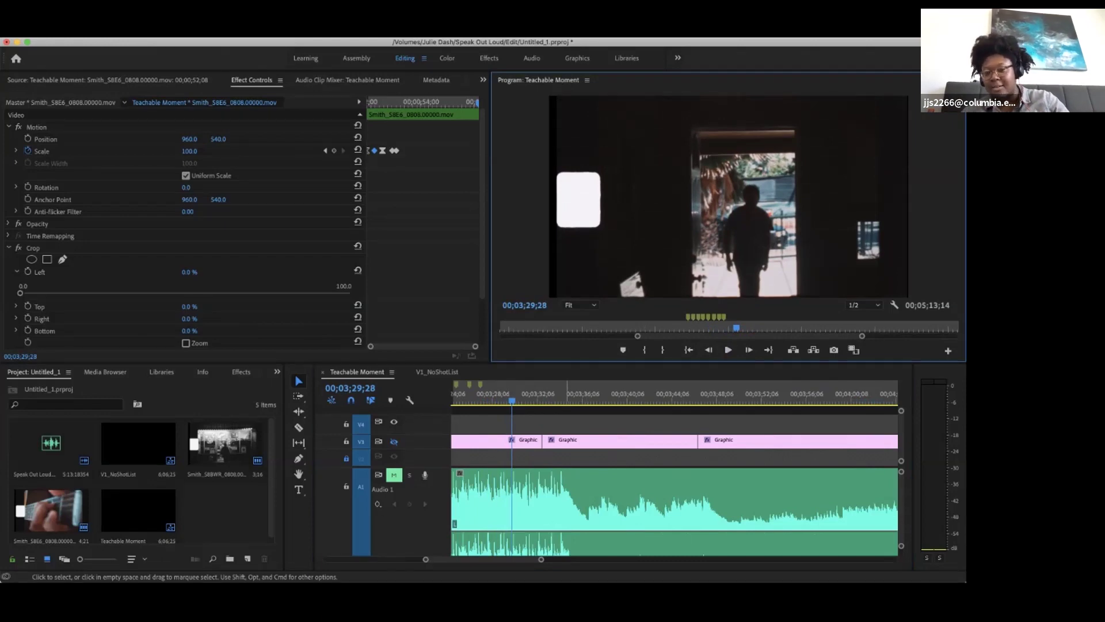
key("space")
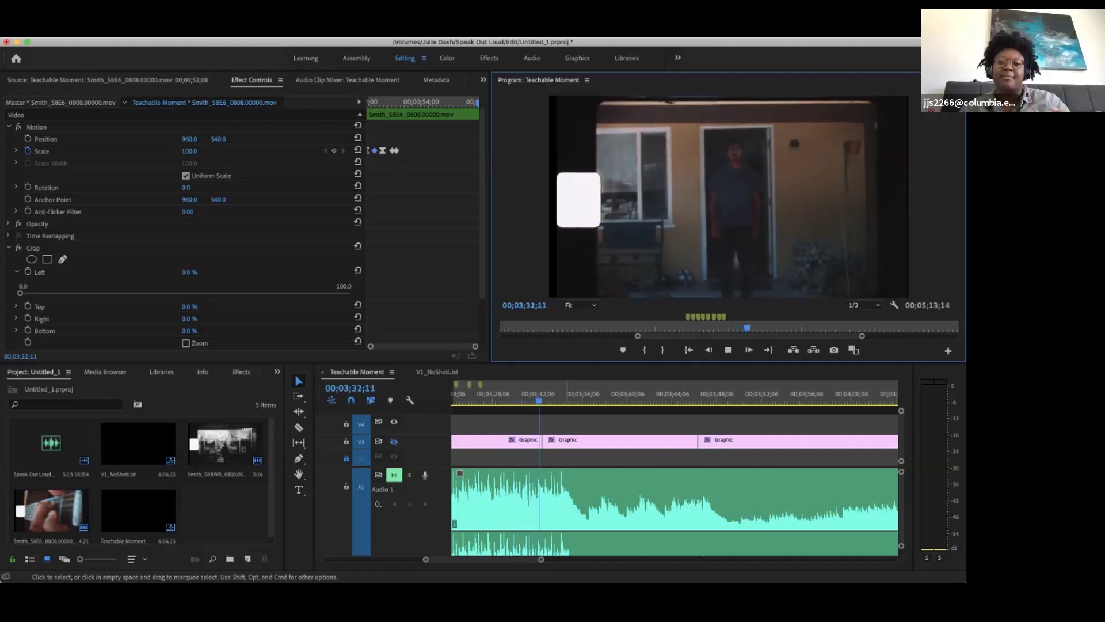
key("space")
key("space")
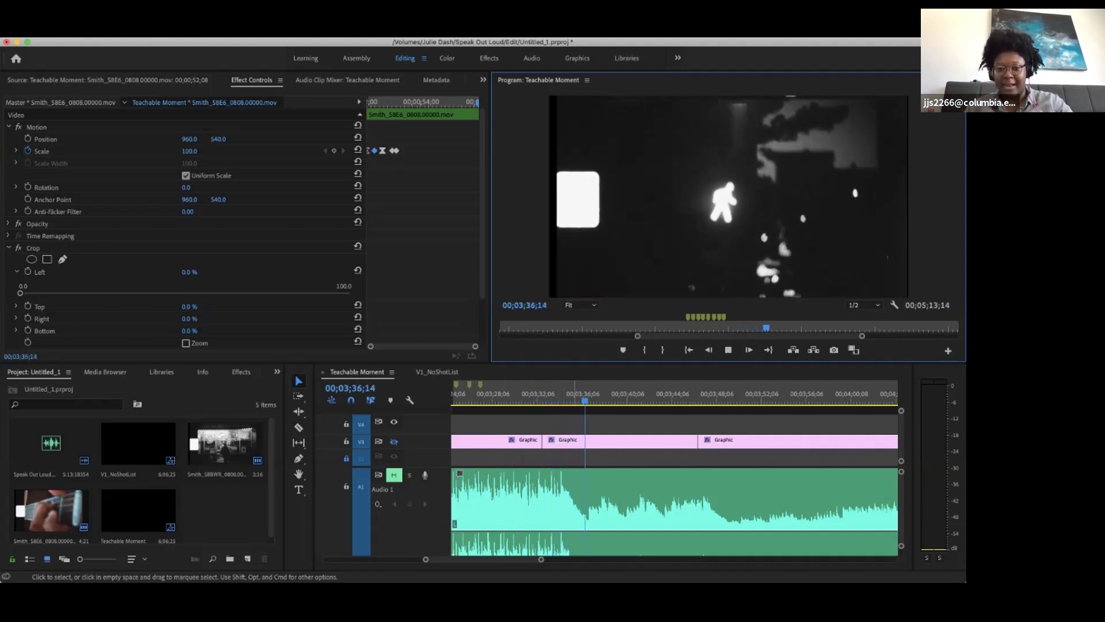
Make the V3 graphics track visible during playback and stop the sequence at 00;03;50;23.
scroll(674, 438, "down", 1)
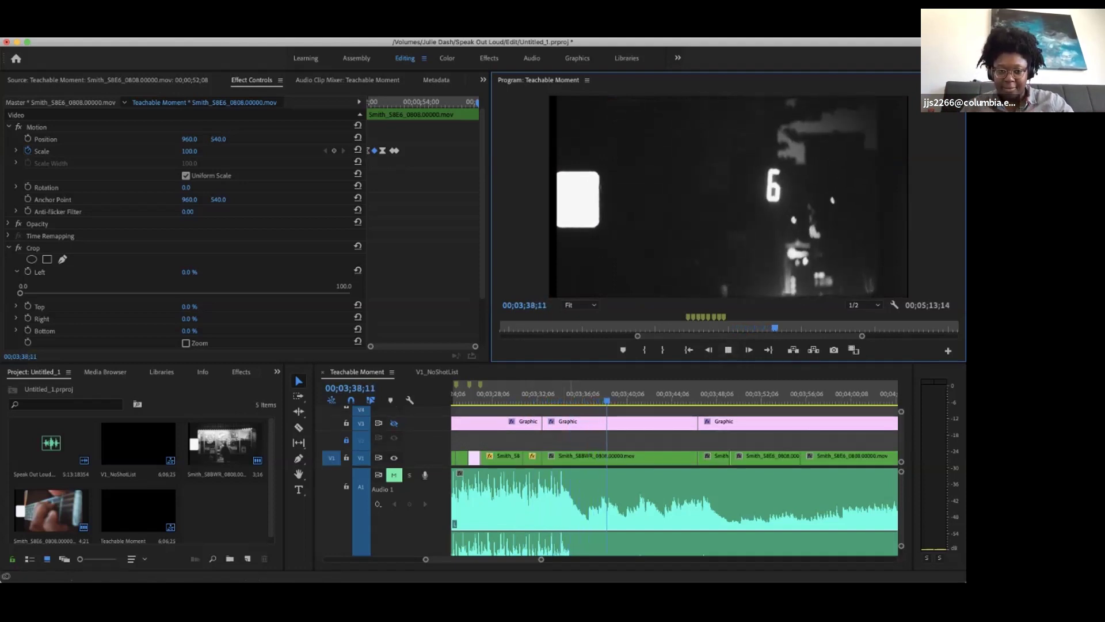
left_click(394, 423)
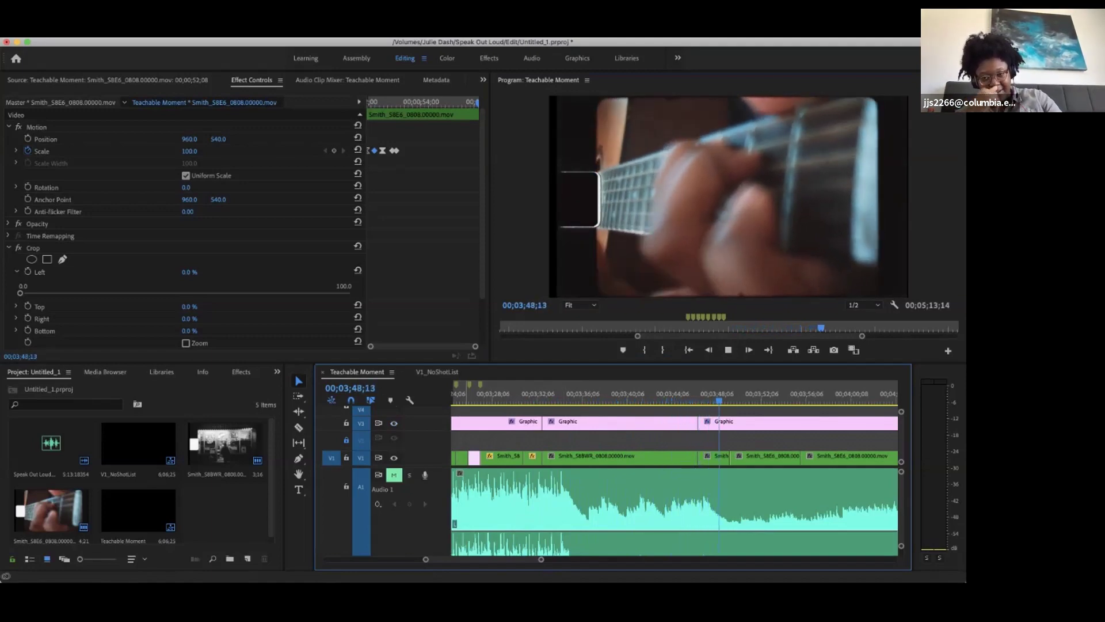
left_click(728, 349)
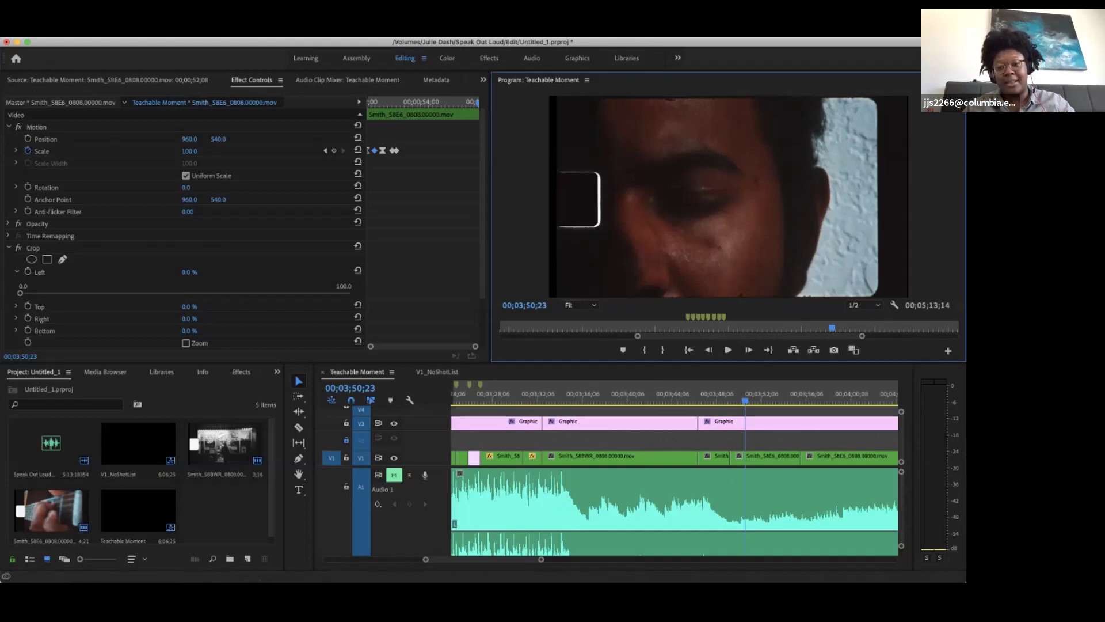
Select the long V1 guitar clip around 00;02;00;04 and enable Rotation keyframing at 00;01;58;06.
scroll(673, 483, "left", 10)
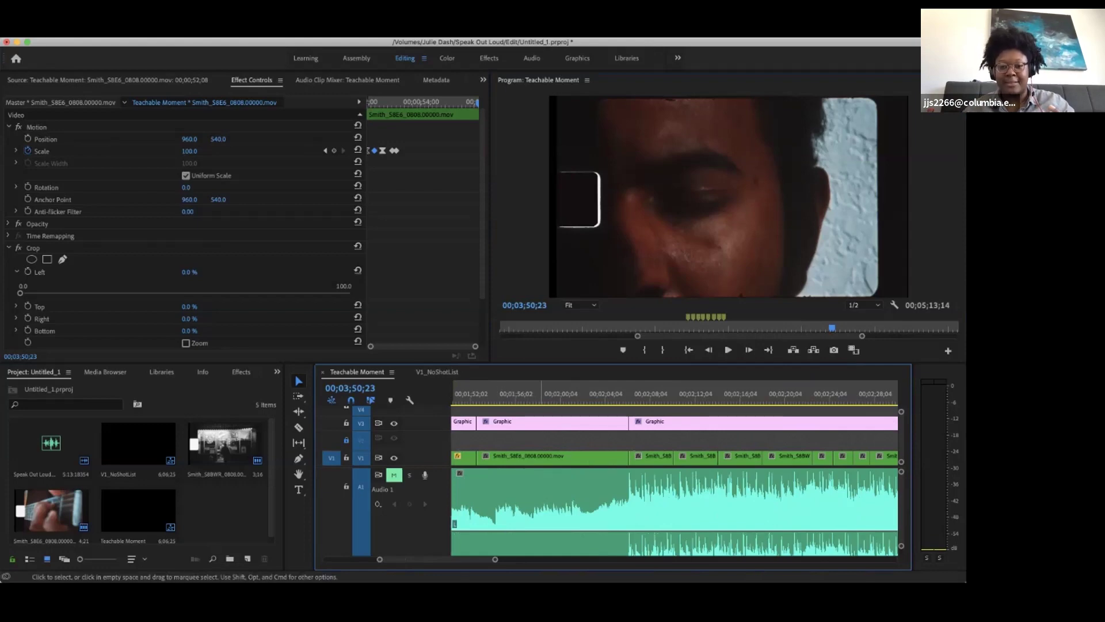
left_click(538, 421)
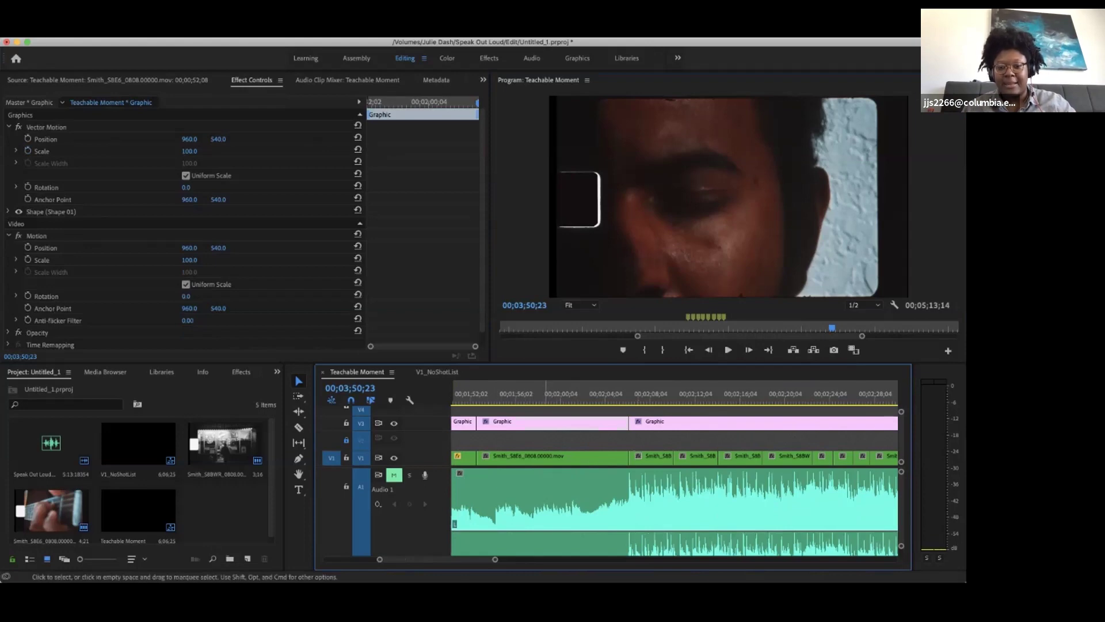
left_click(546, 456)
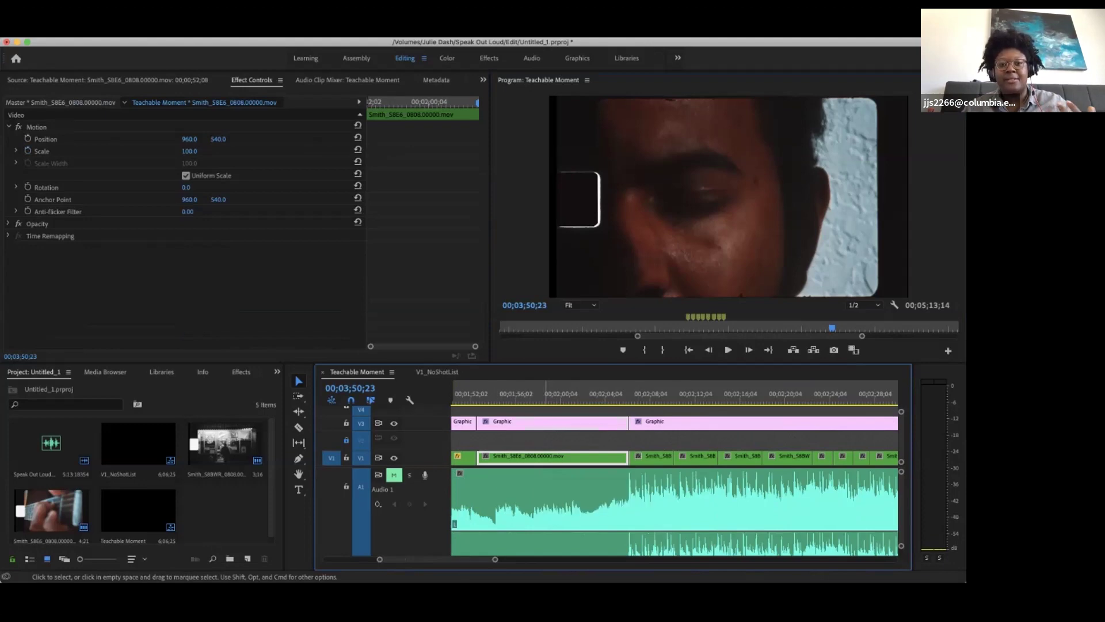
left_click(540, 397)
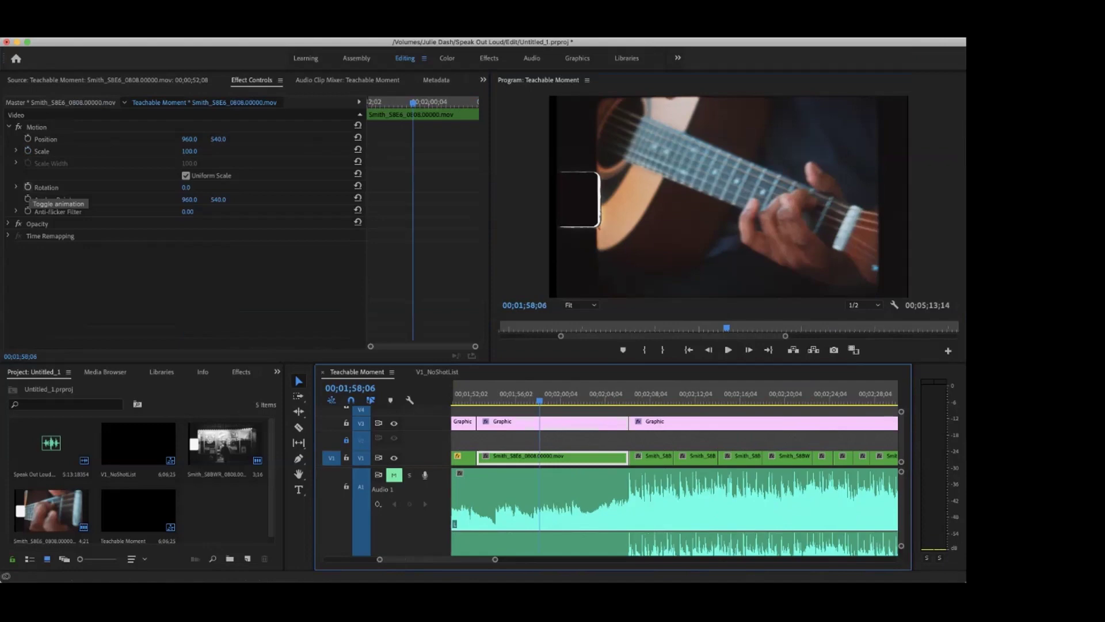
left_click(28, 187)
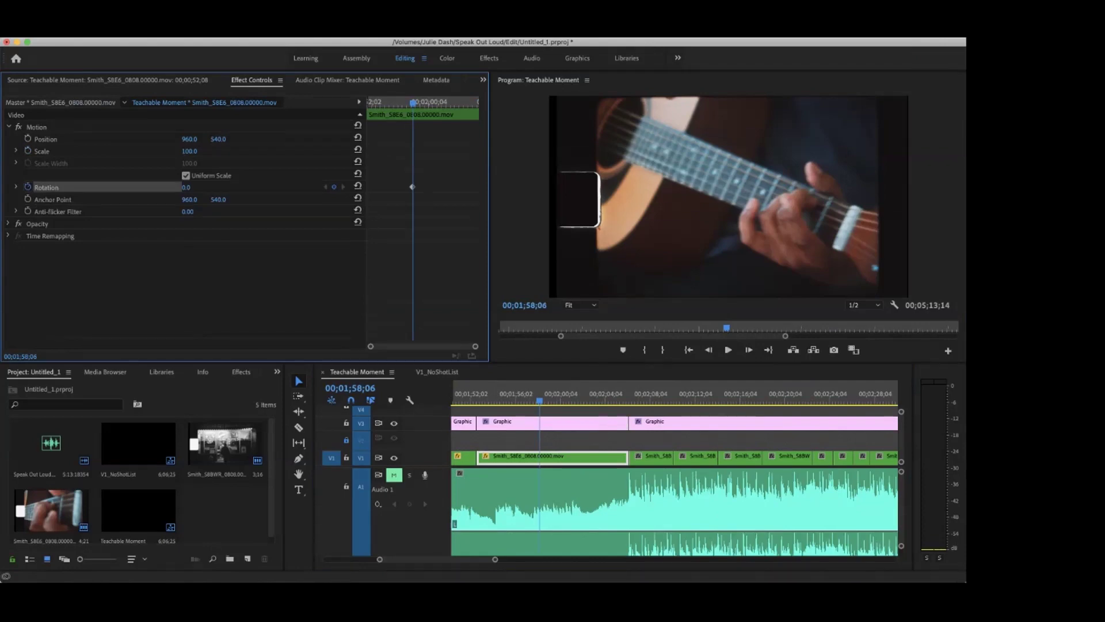
Add a Rotation keyframe at 00;01;54;06 on the guitar clip and set it to 120°.
left_click(380, 102)
key("Left")
key("Left")
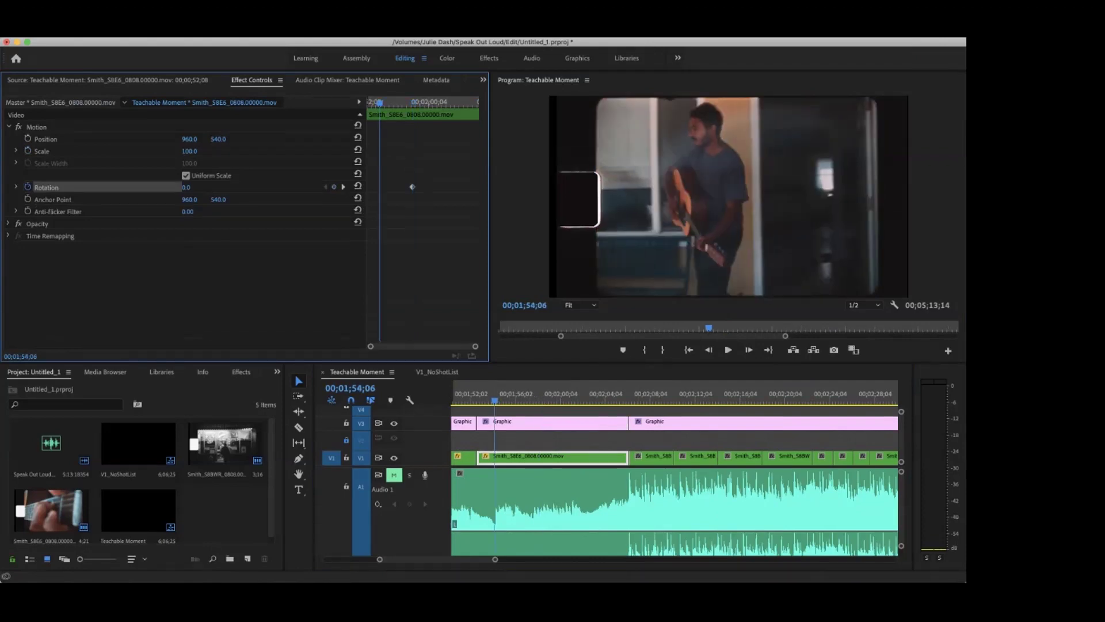
left_click(333, 186)
left_click(187, 187)
key("BackSpace")
type("120")
key("Return")
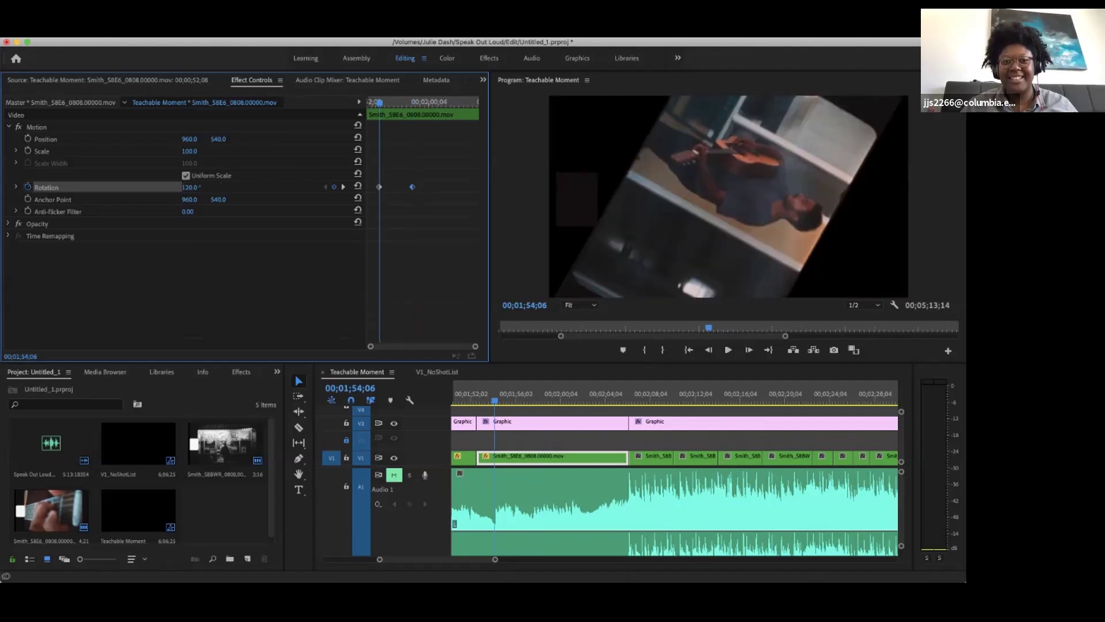
Add a third Rotation keyframe at 00;02;02;21 and play the guitar clip from its start at 00;01;52;18.
left_click(448, 101)
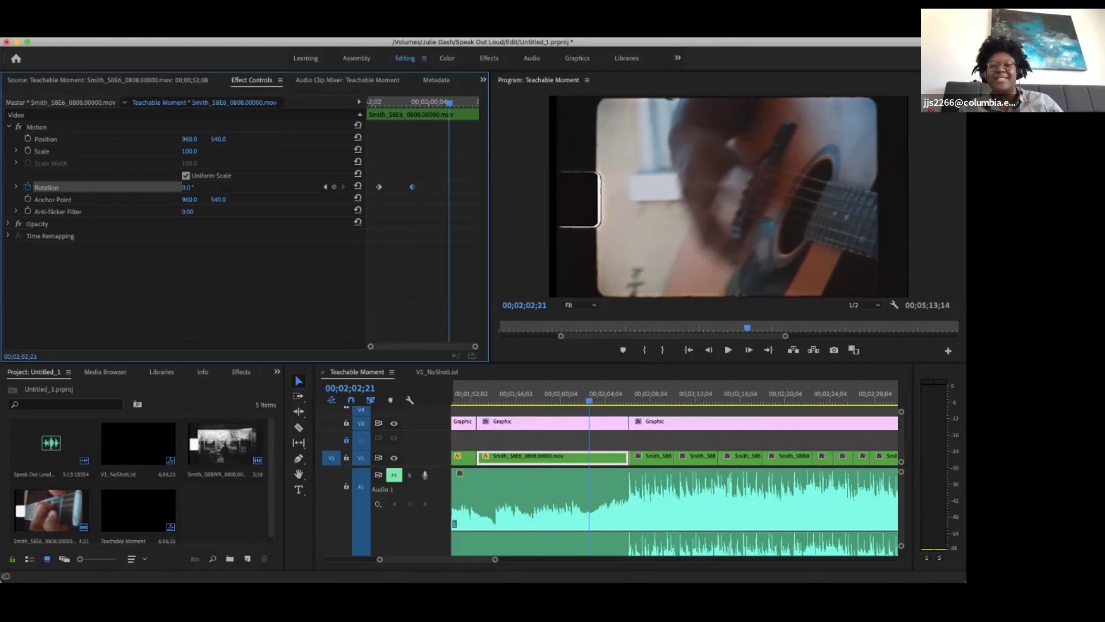
left_click(334, 187)
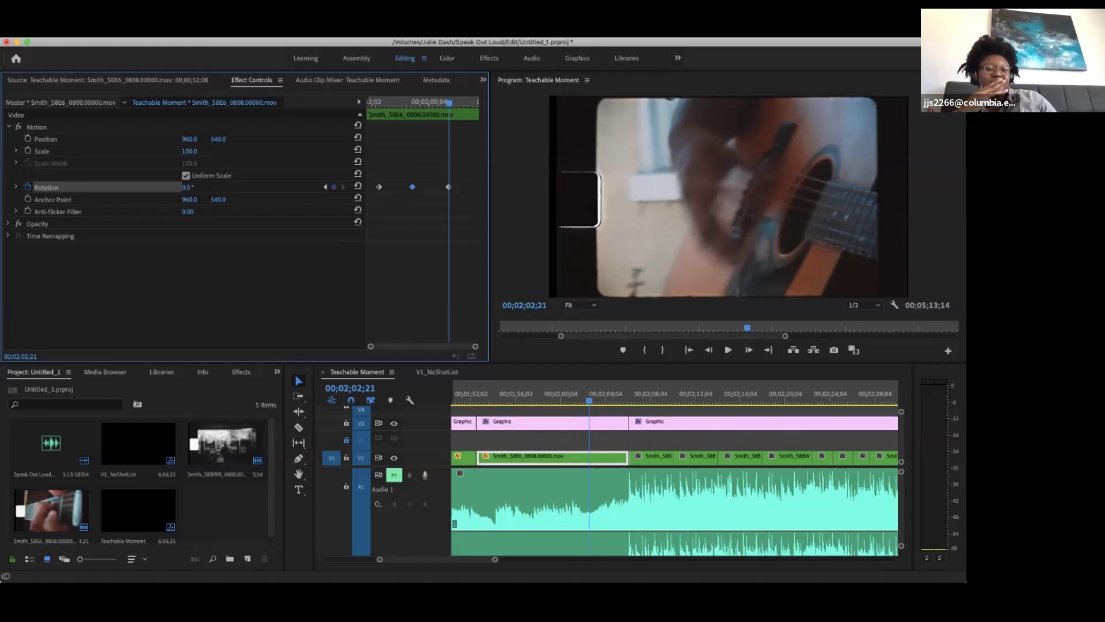
key("Home")
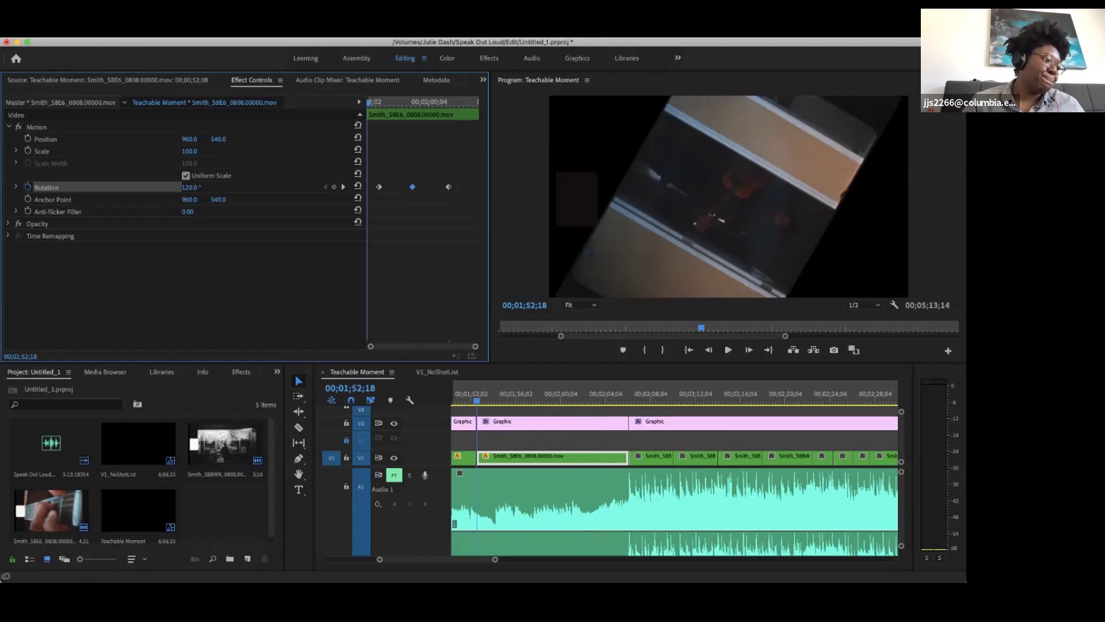
left_click(728, 350)
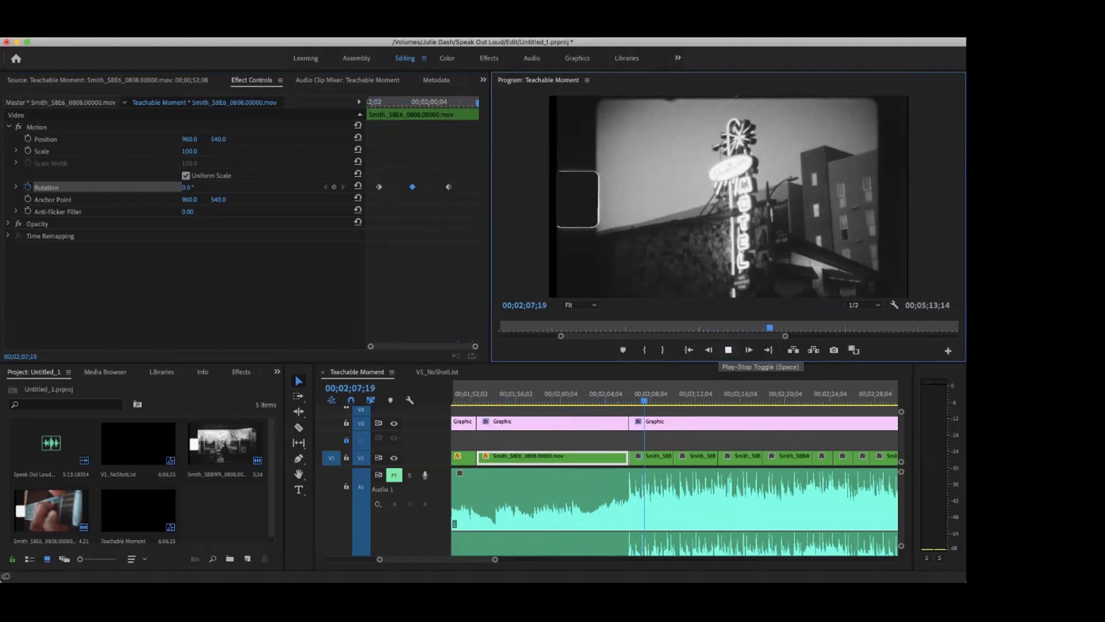
key("space")
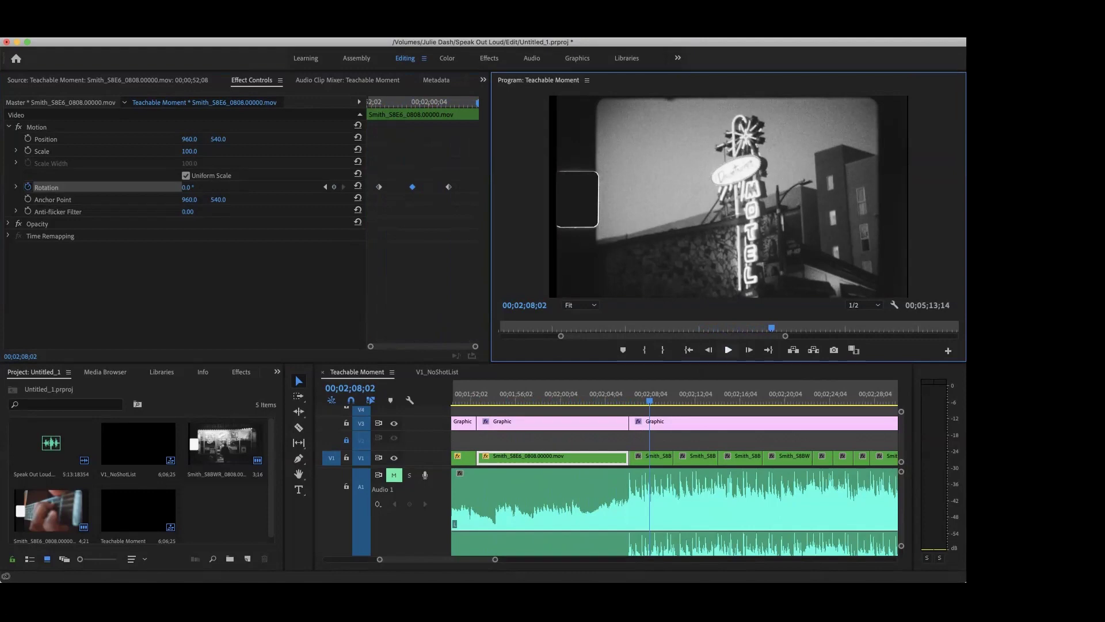
Return to the guitar clip's start at 00;01;52;18 and enable Position keyframing there.
left_click(519, 398)
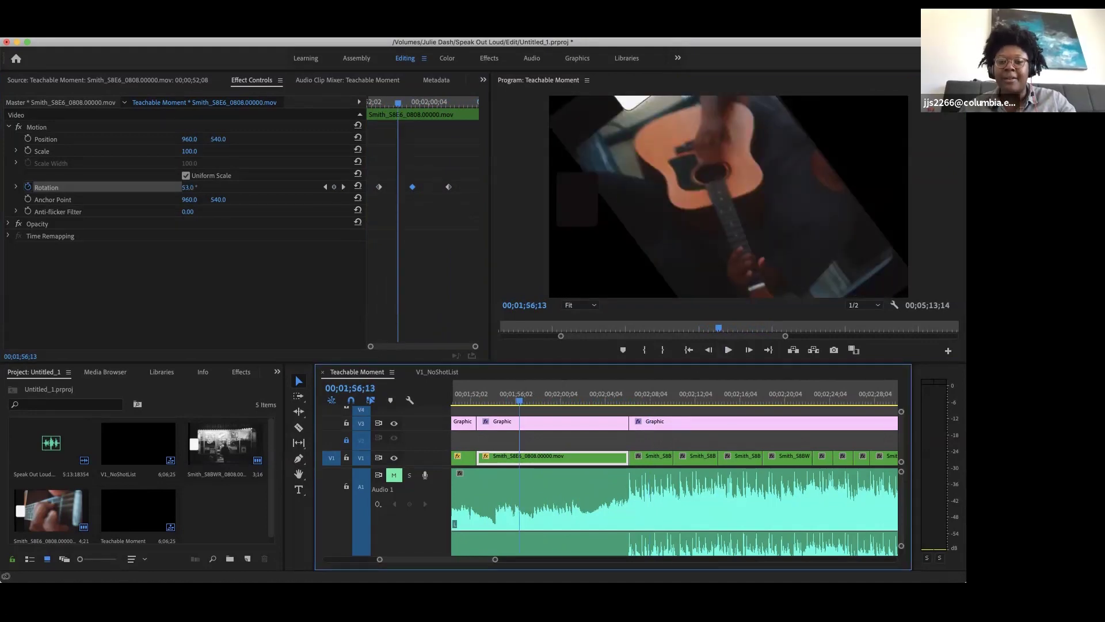
key("Up")
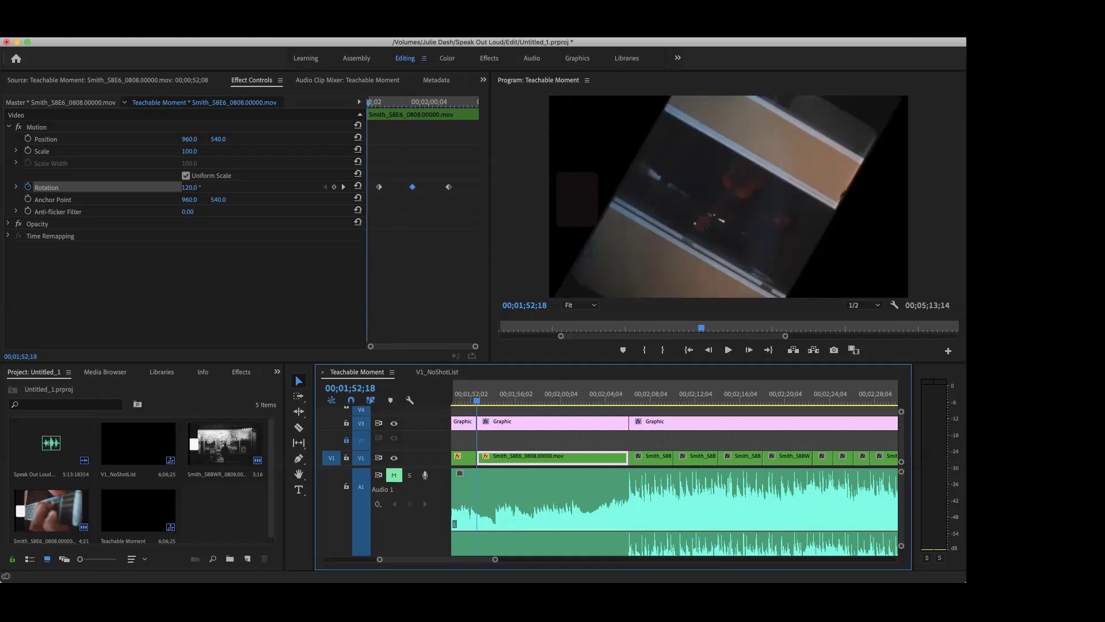
left_click(46, 139)
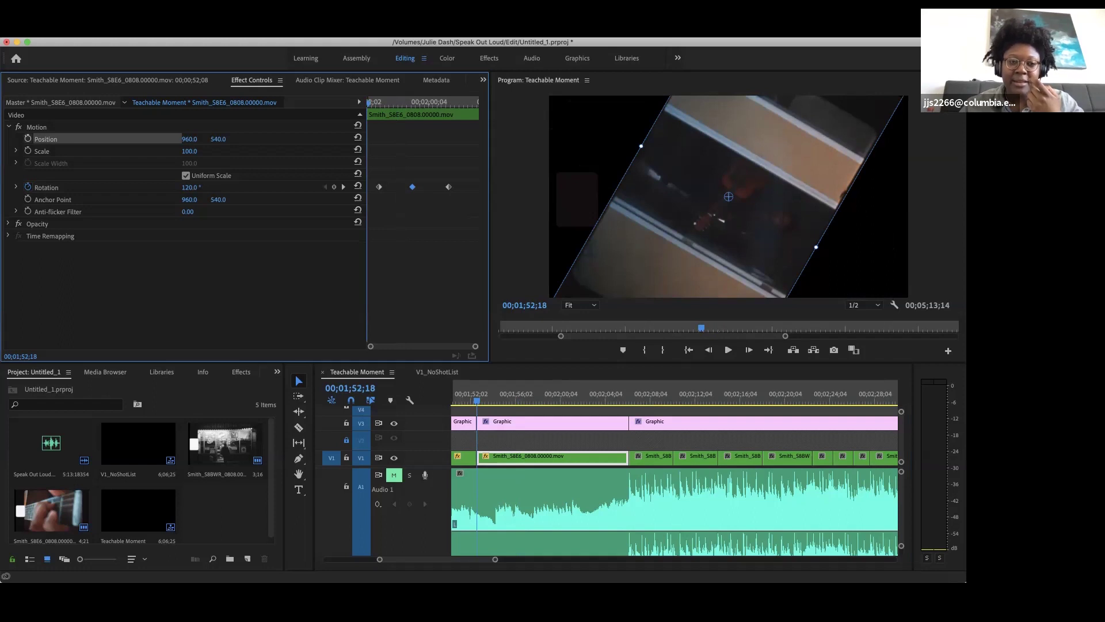
left_click(27, 139)
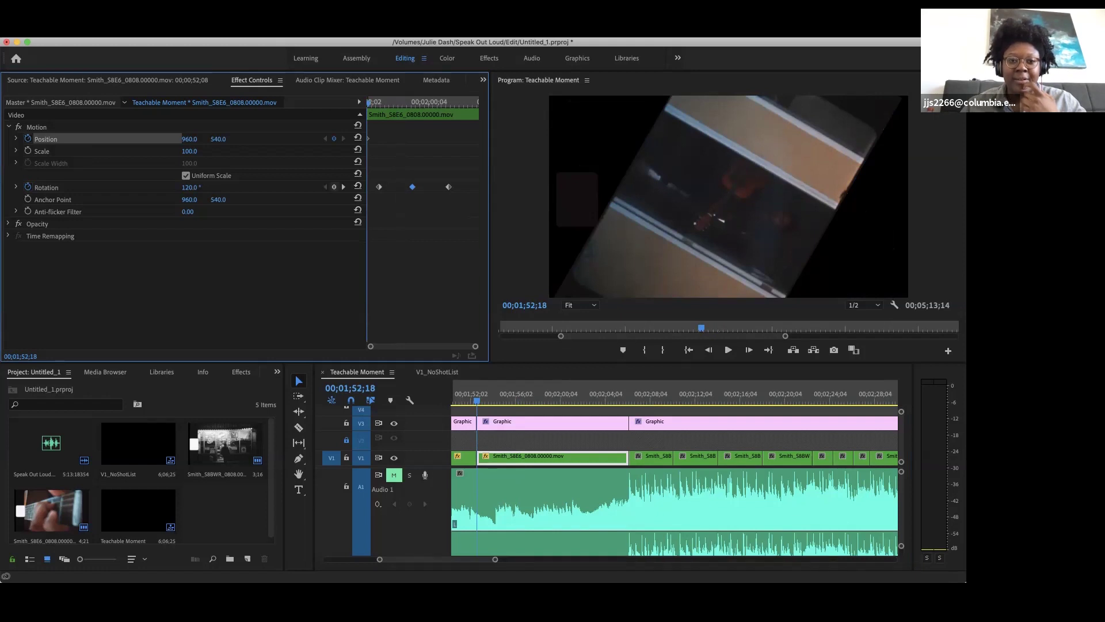
Add a Rotation keyframe at the guitar clip's first frame and set it to 0°.
left_click(334, 186)
left_click(190, 187)
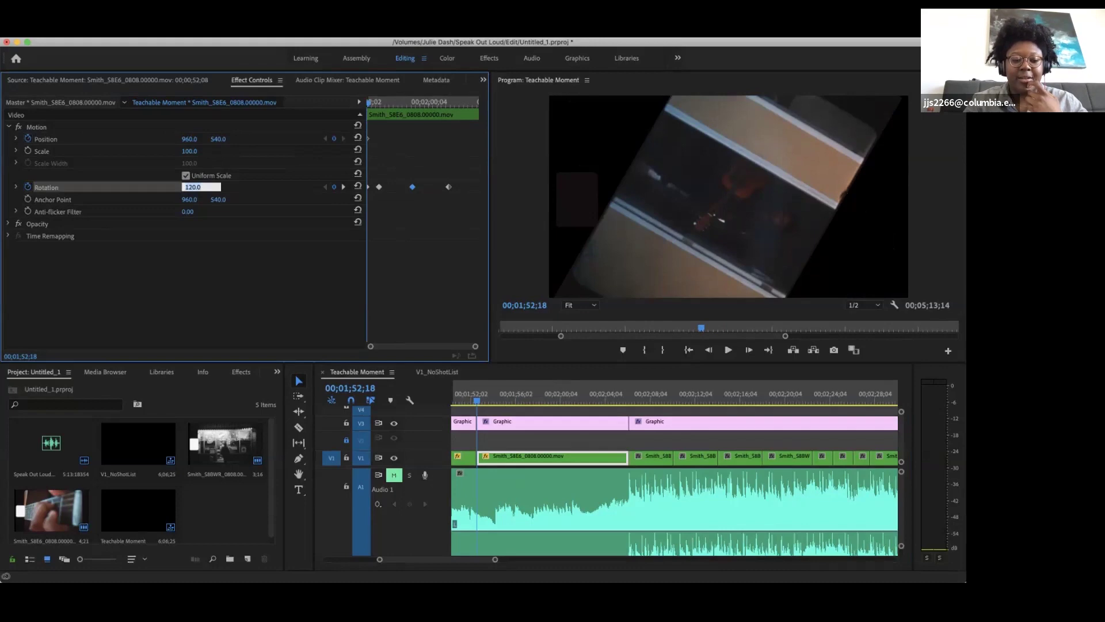
type("0")
key("Return")
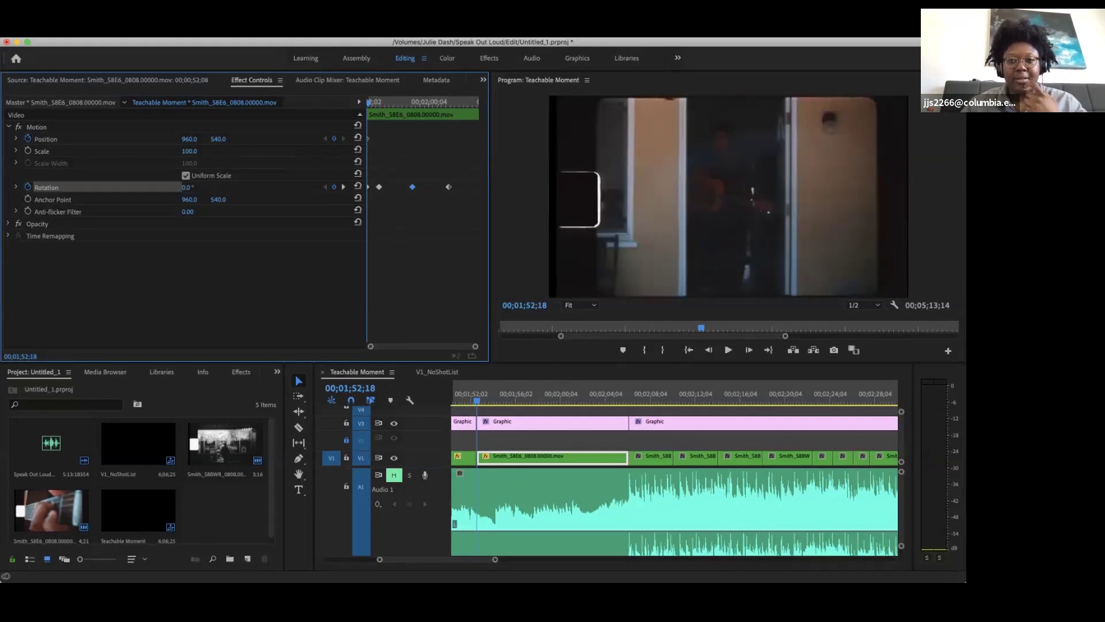
Play back the guitar clip's Rotation animation from its first frame and stop at 00;01;59;14.
key("space")
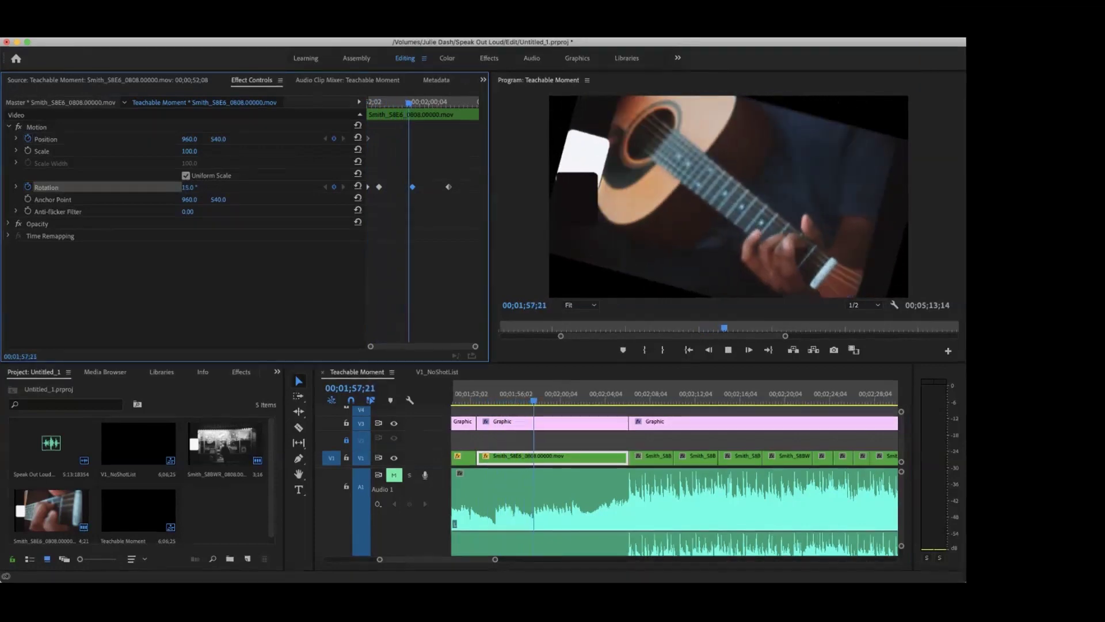
key("space")
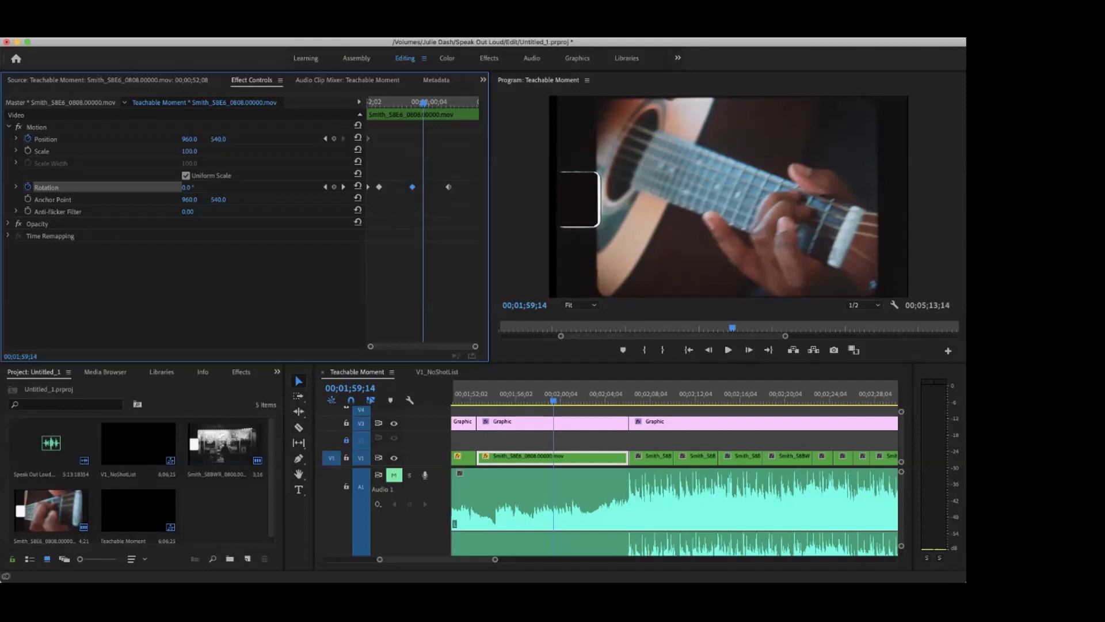
key("super+s")
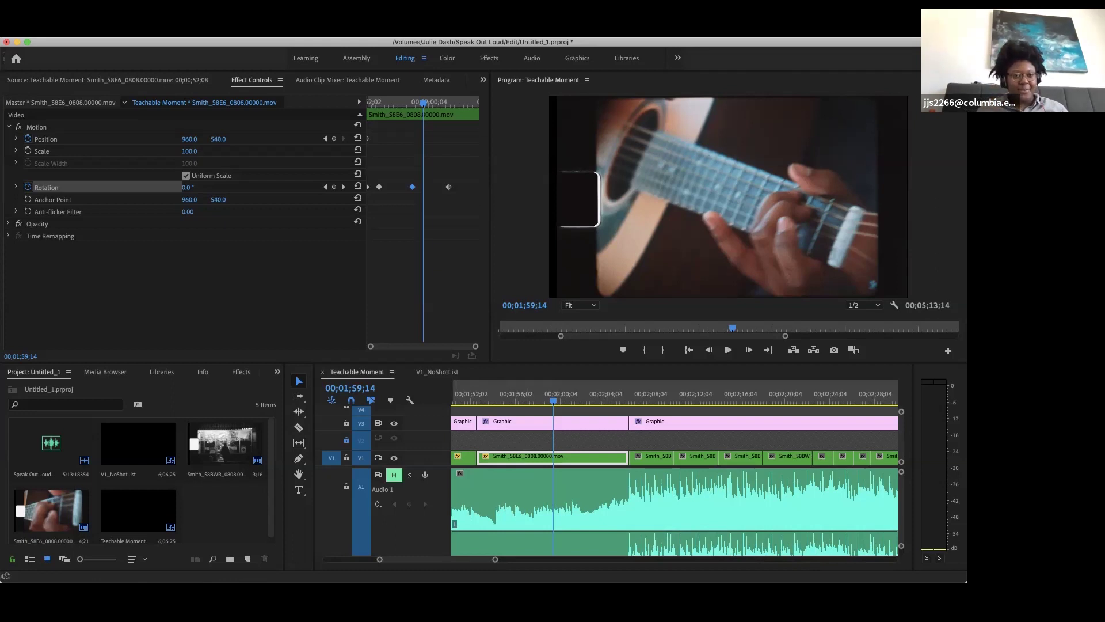
Examine the guitar clip's rotation by stepping forward in five-frame jumps from 00;01;56;03 to 00;01;57;17.
left_click(396, 102)
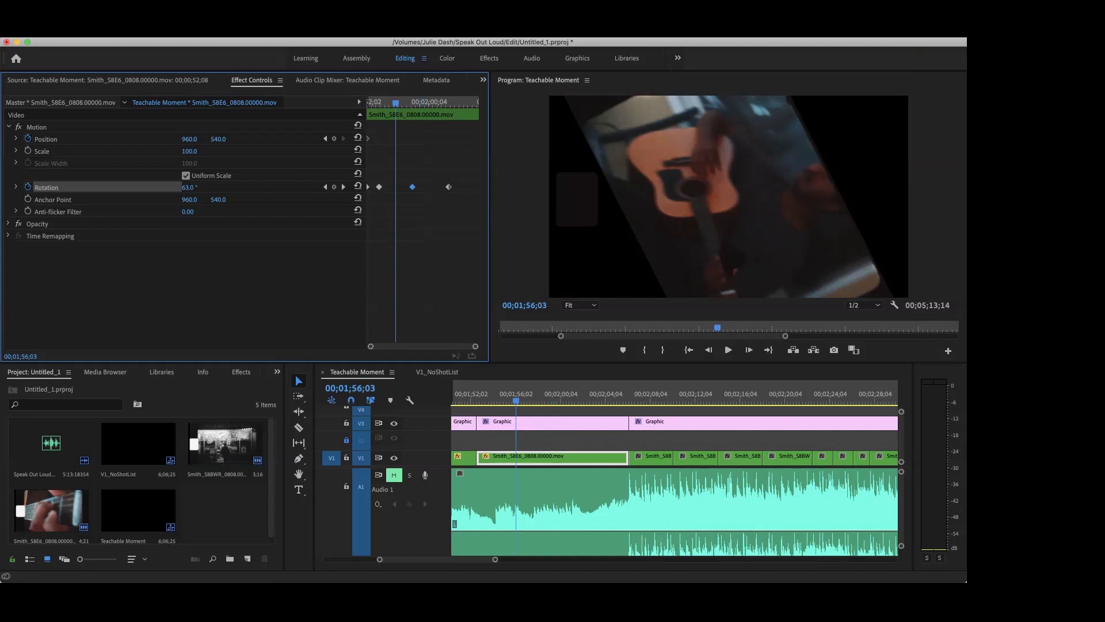
key("shift+Right")
key("shift+Right")
key("shift+Right")
key("shift+Right")
key("shift+Right")
key("shift+Right")
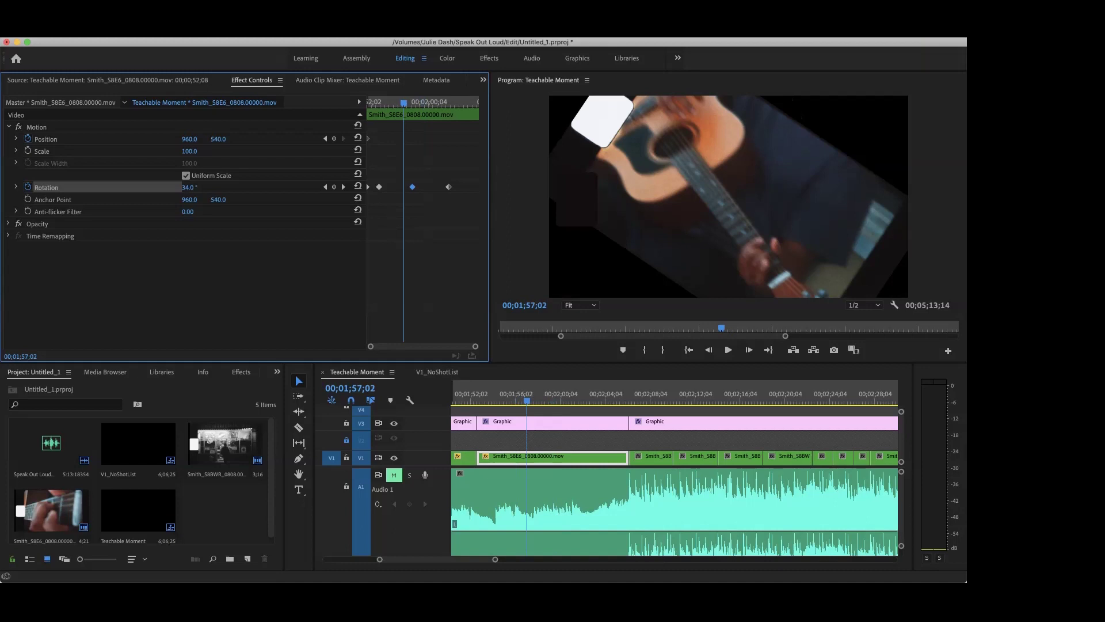
key("shift+3")
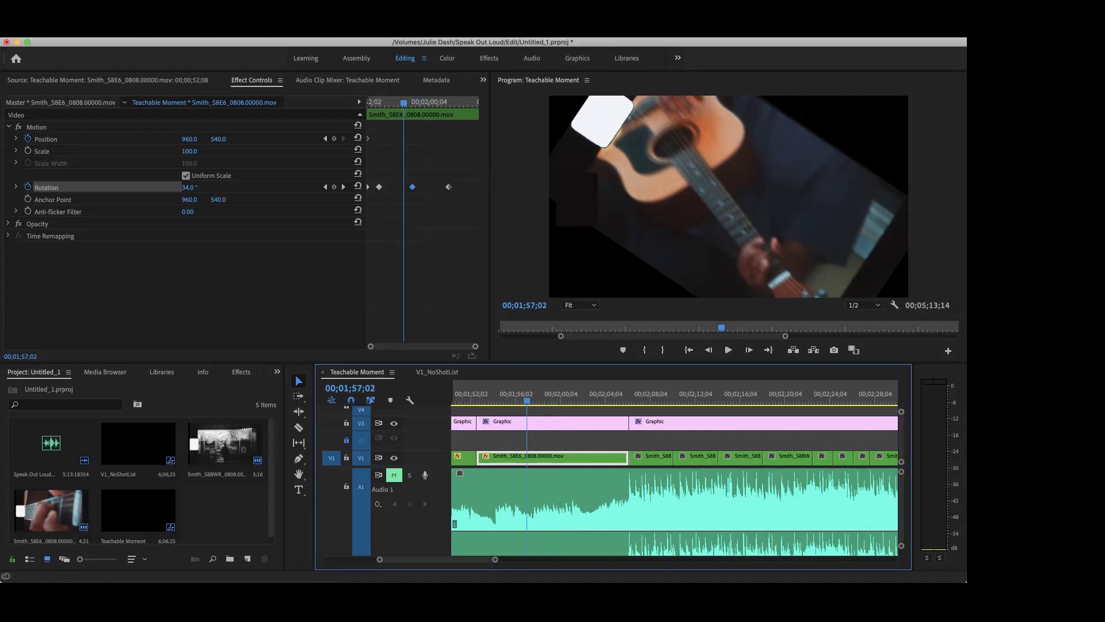
key("shift+Right")
key("shift+Right")
key("shift+Right")
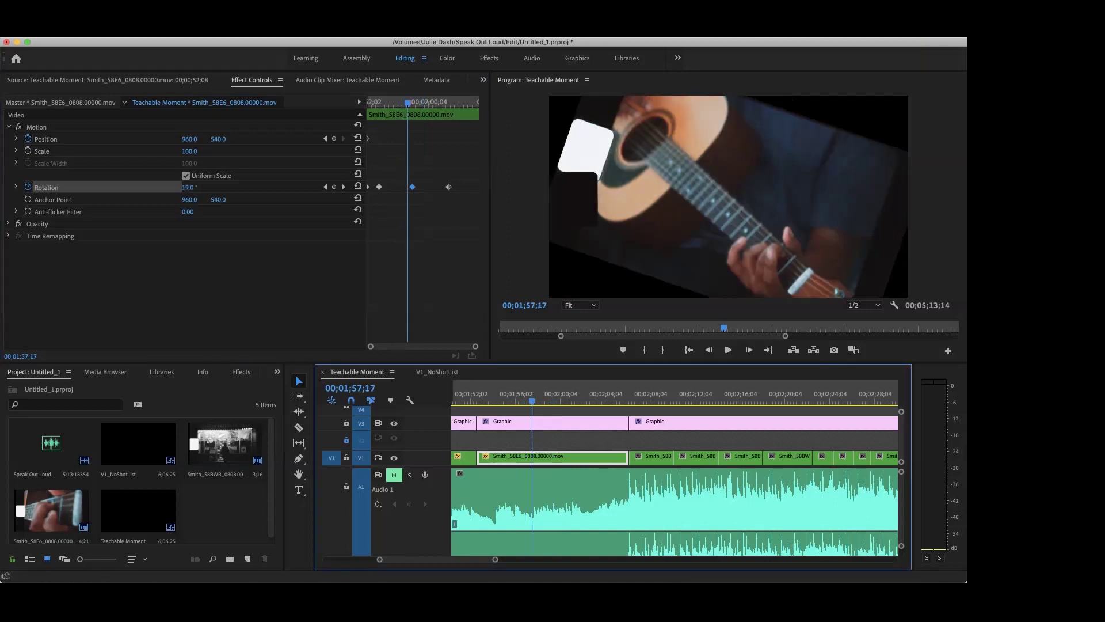
Move the playhead back to 00;01;36;29, enable Scale keyframing for the selected guitar clip and set its Scale to 300.
key("Up")
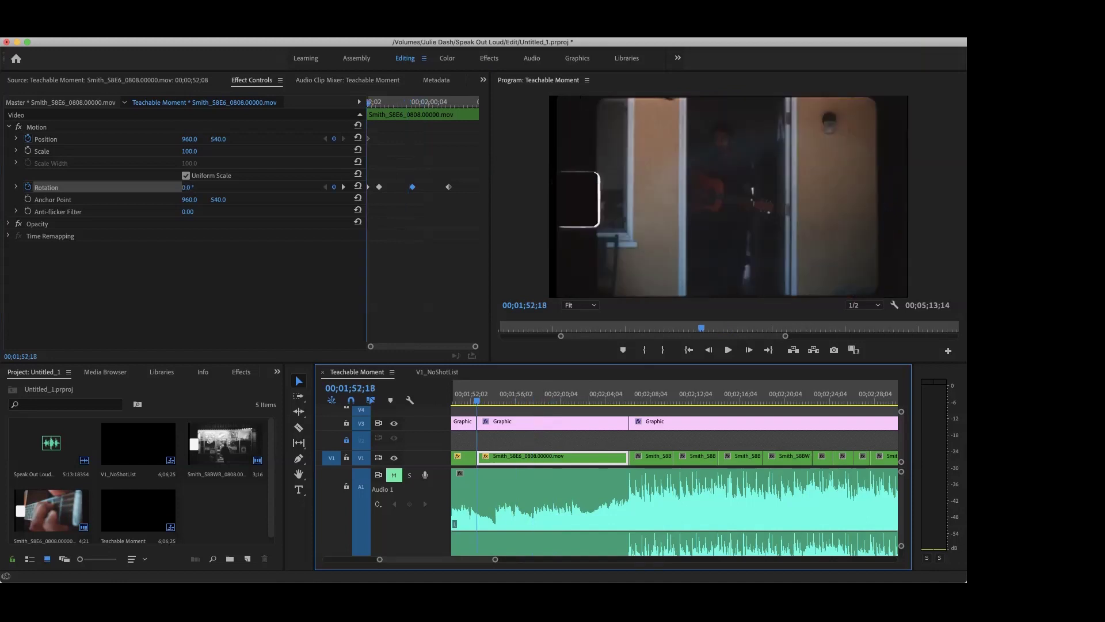
key("Up")
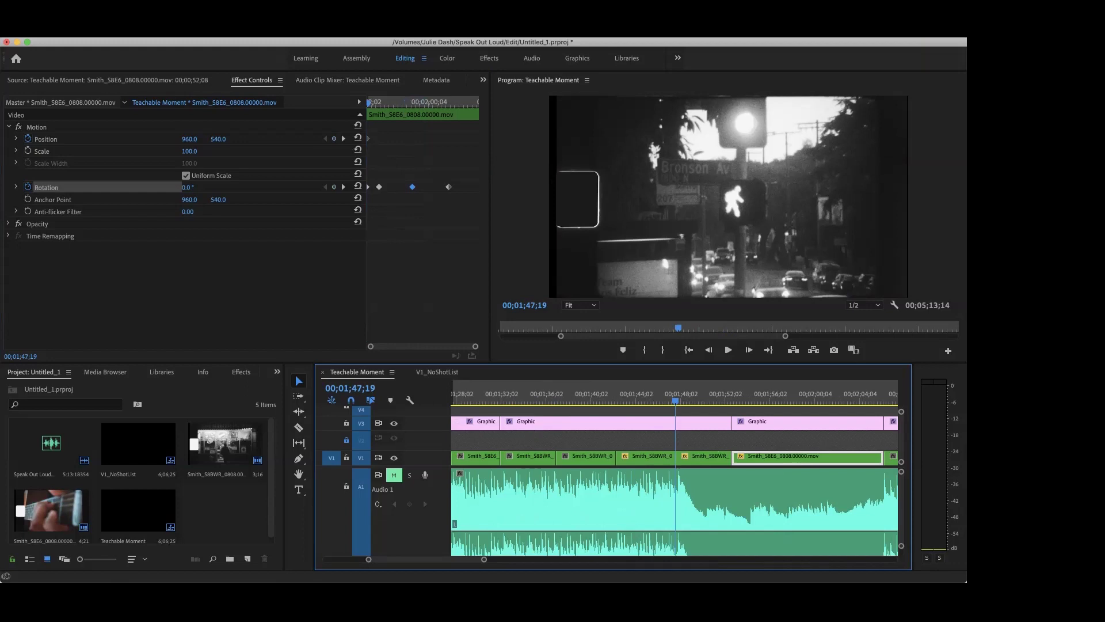
key("Up")
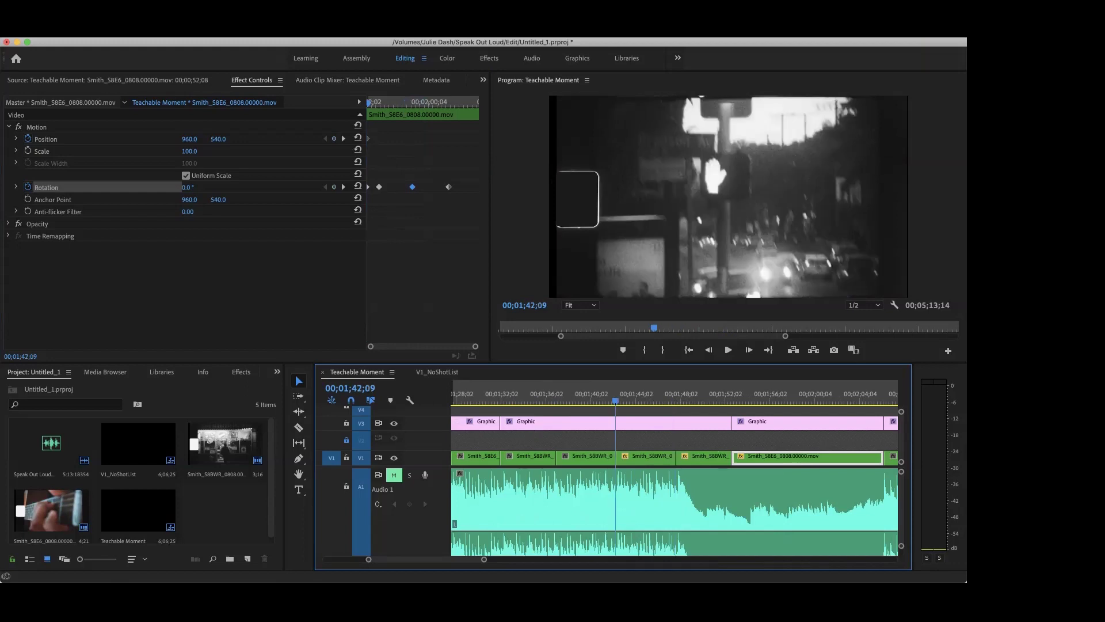
key("Up")
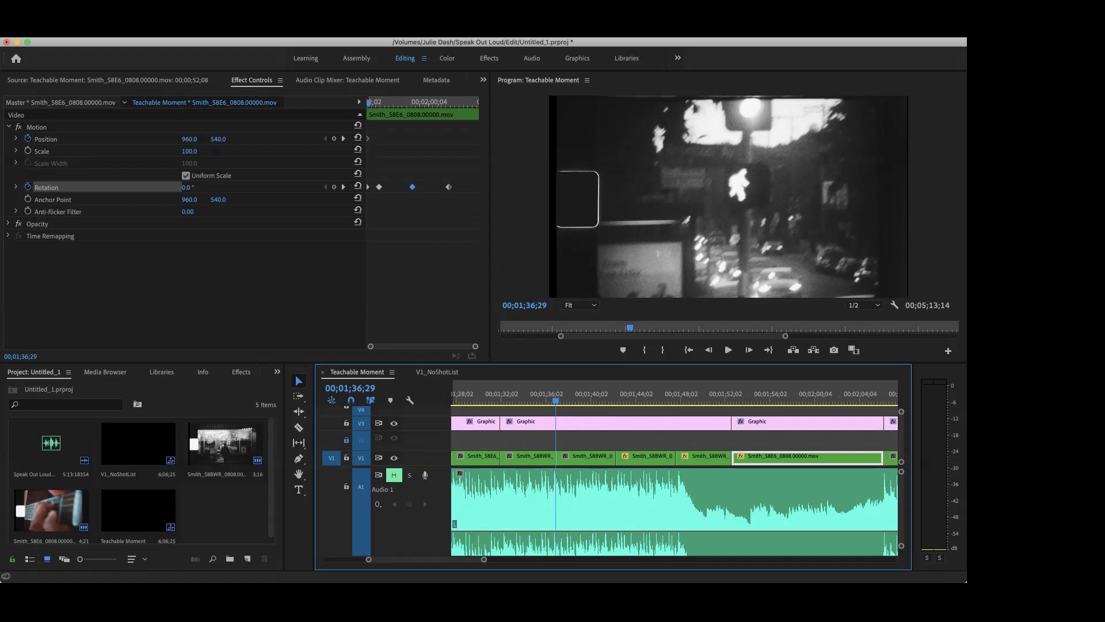
left_click(28, 150)
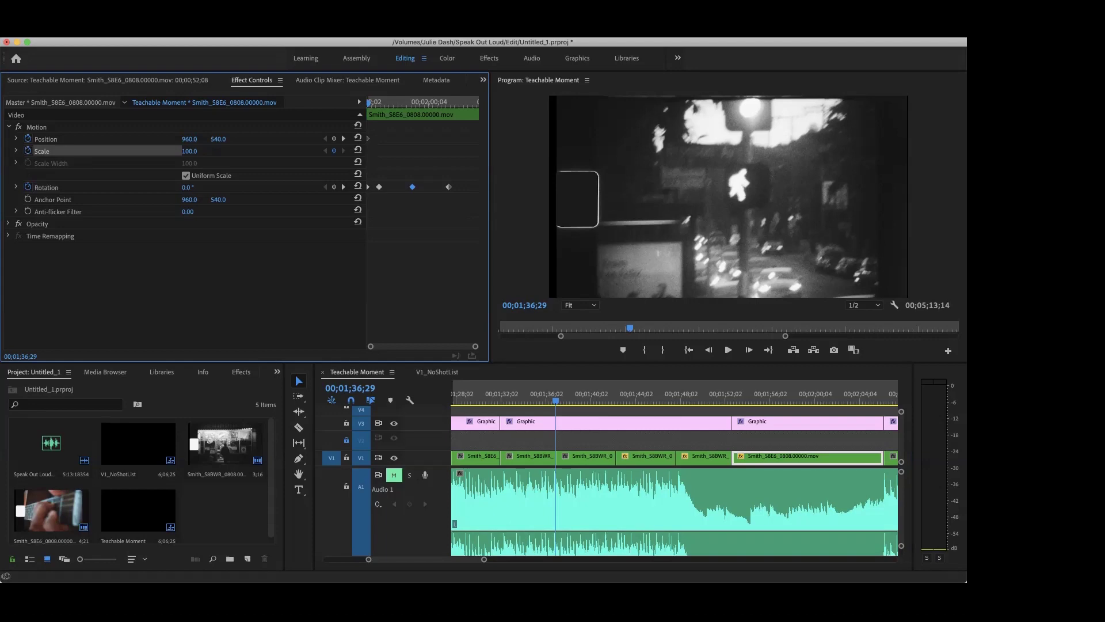
left_click(190, 151)
key("BackSpace")
key("BackSpace")
key("BackSpace")
key("BackSpace")
type("300.0")
key("Return")
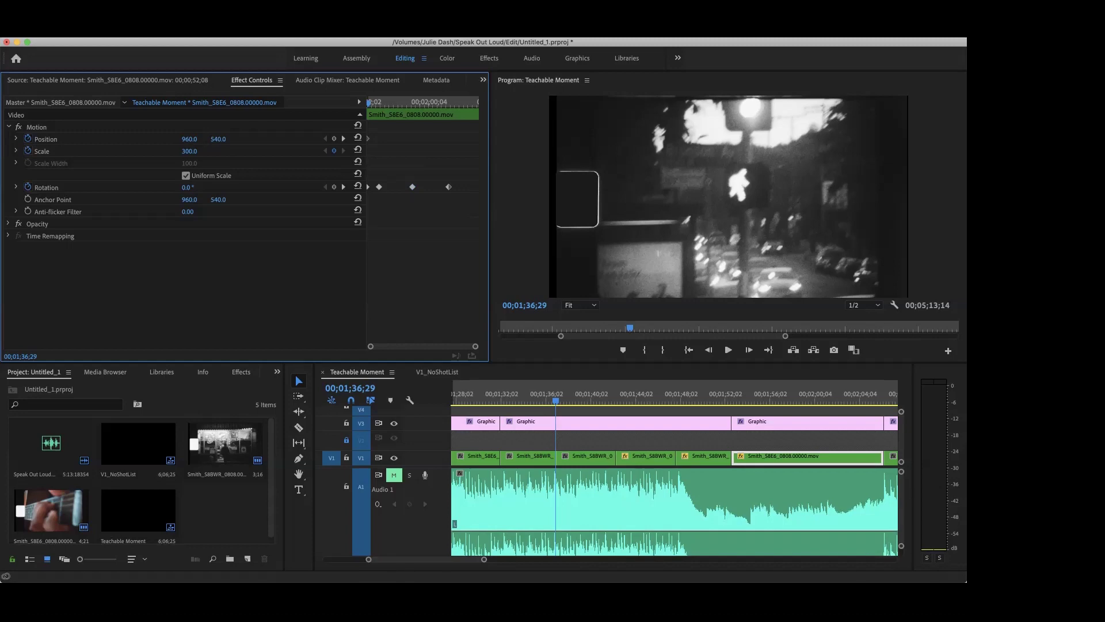
Add a second Scale keyframe to the guitar clip at 00;02;00;14 and set its Scale to 100.
key("Down")
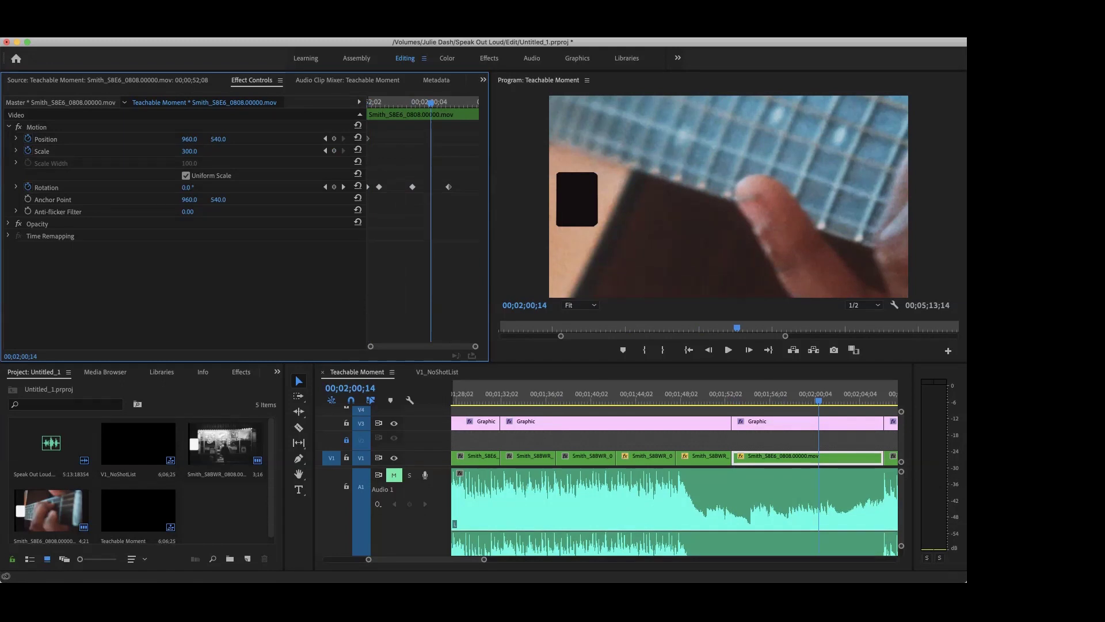
left_click(335, 151)
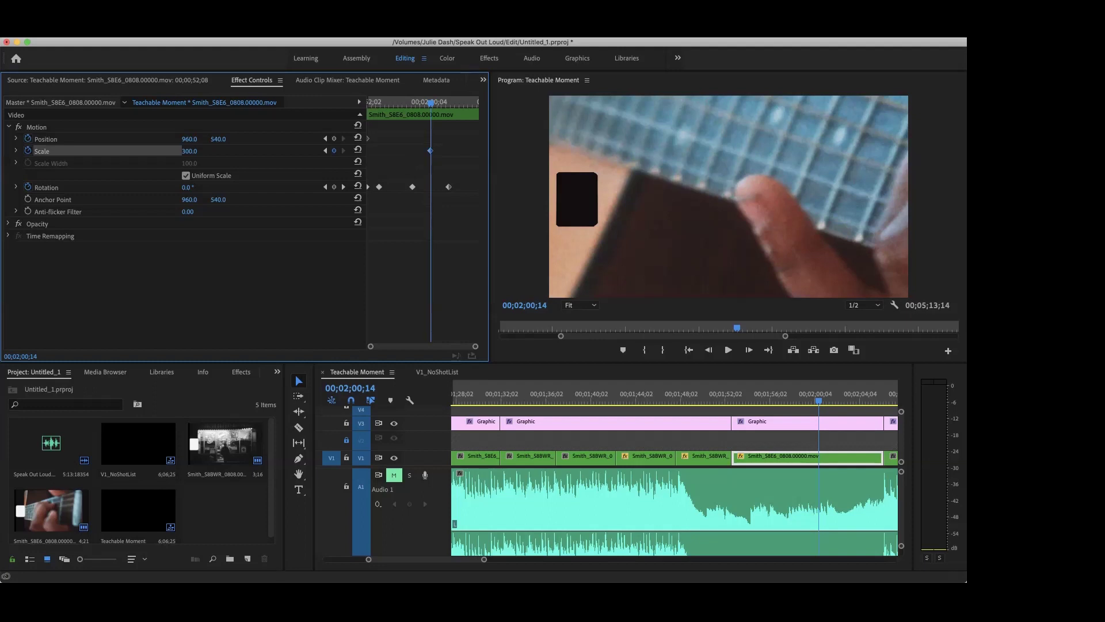
left_click(190, 151)
type("1000")
key("Return")
key("BackSpace")
key("Return")
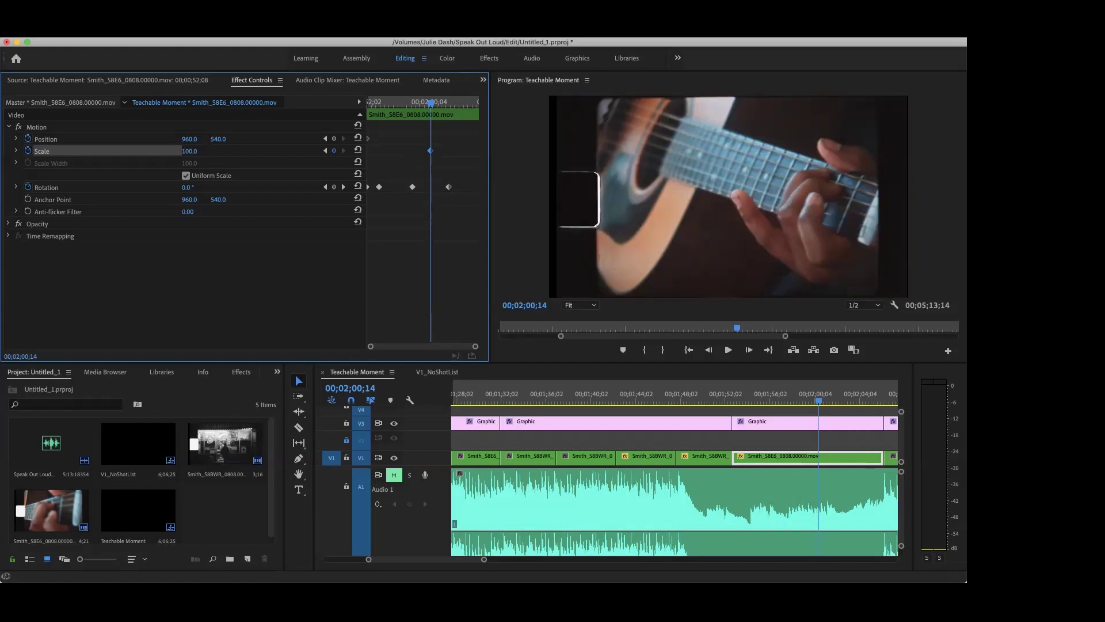
Review the guitar clip's combined Scale and Rotation animation by playing it from its first frame to 00;02;03;24.
left_click(399, 102)
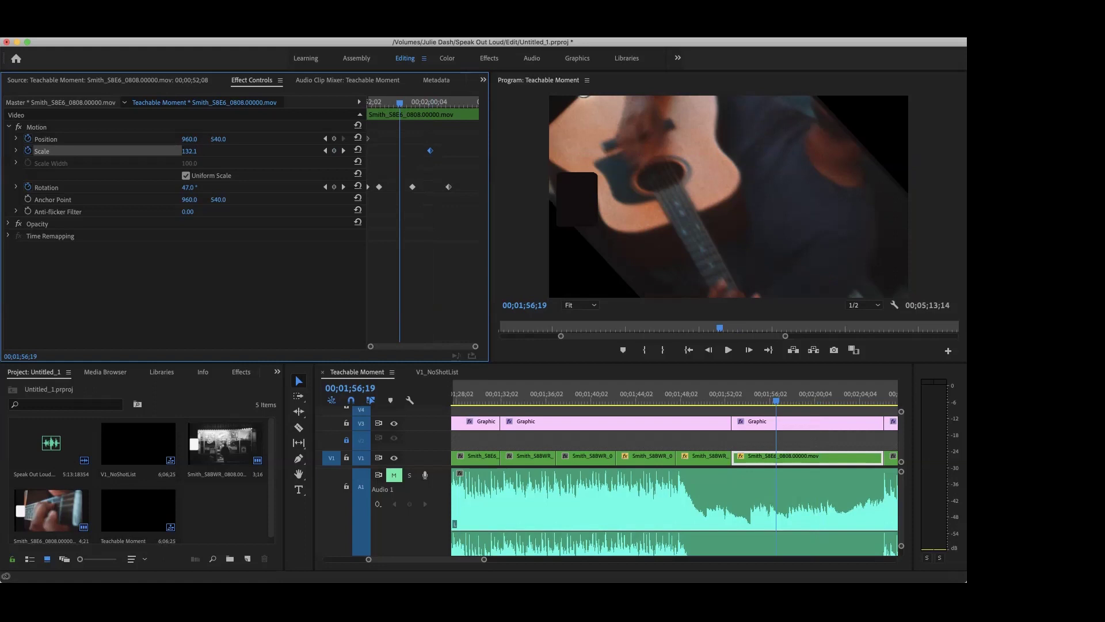
left_click(385, 102)
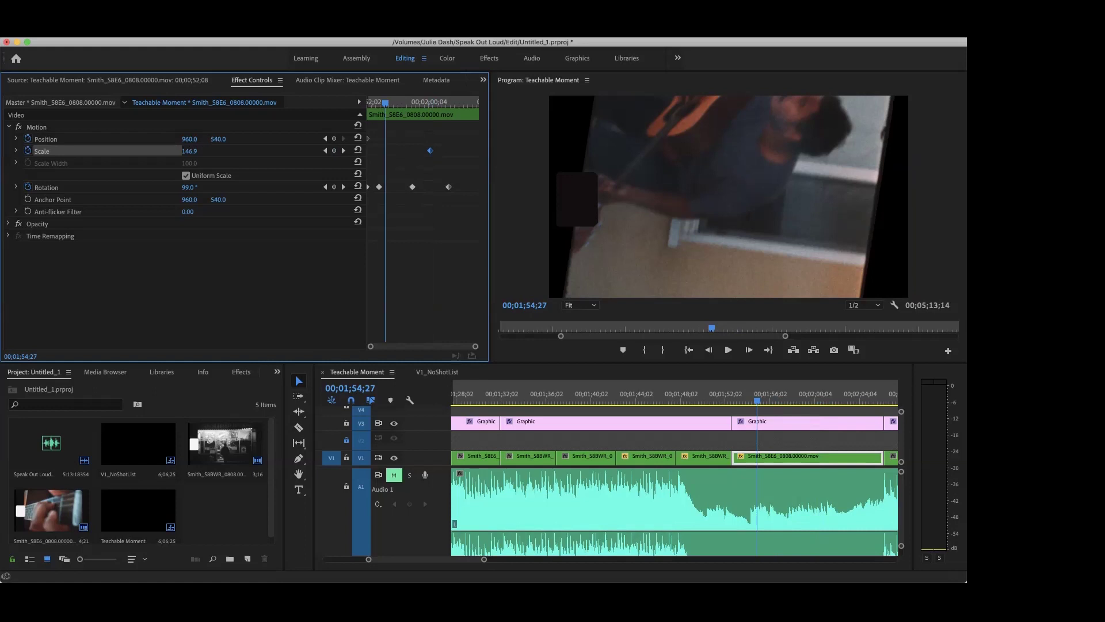
key("Up")
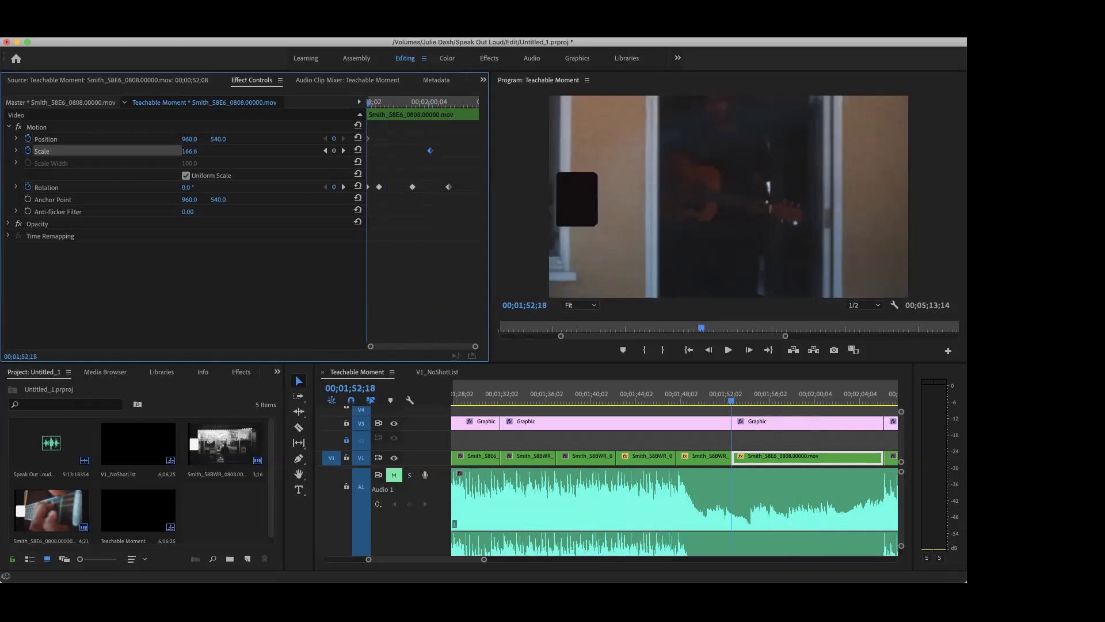
key("space")
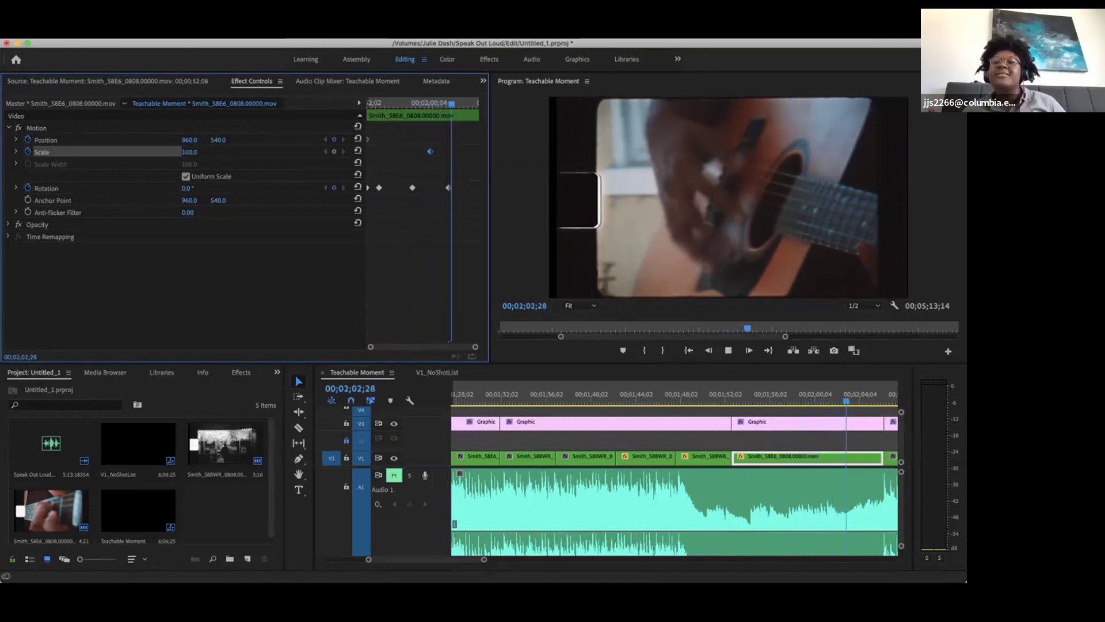
key("space")
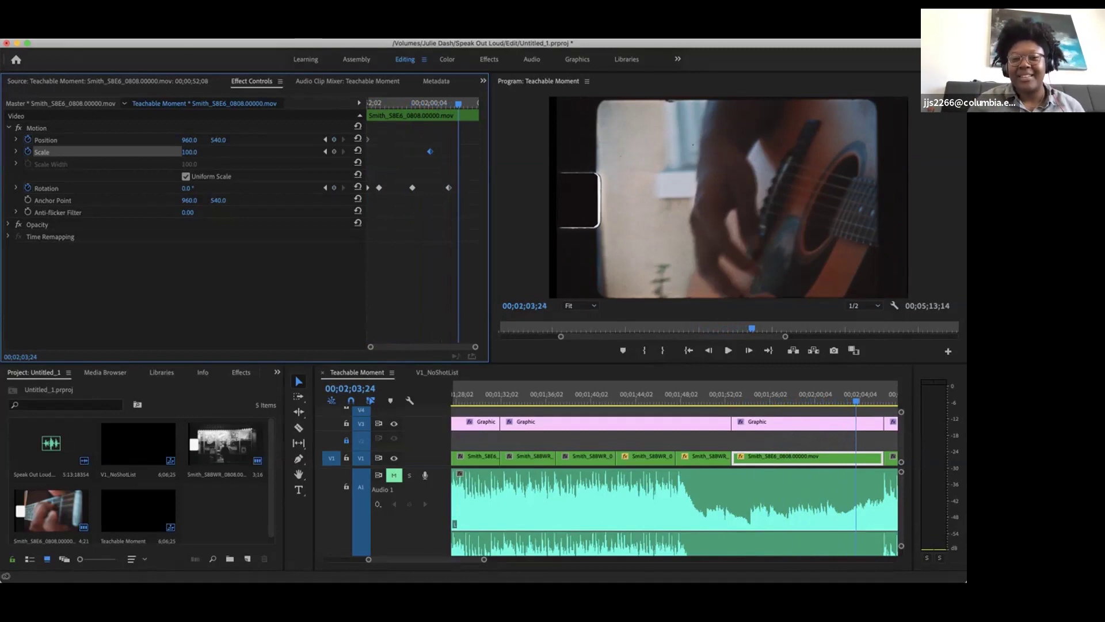
Hide the V3 graphics track and show the effect settings of the V1 street clip under the playhead at 00;01;33;19.
left_click(393, 423)
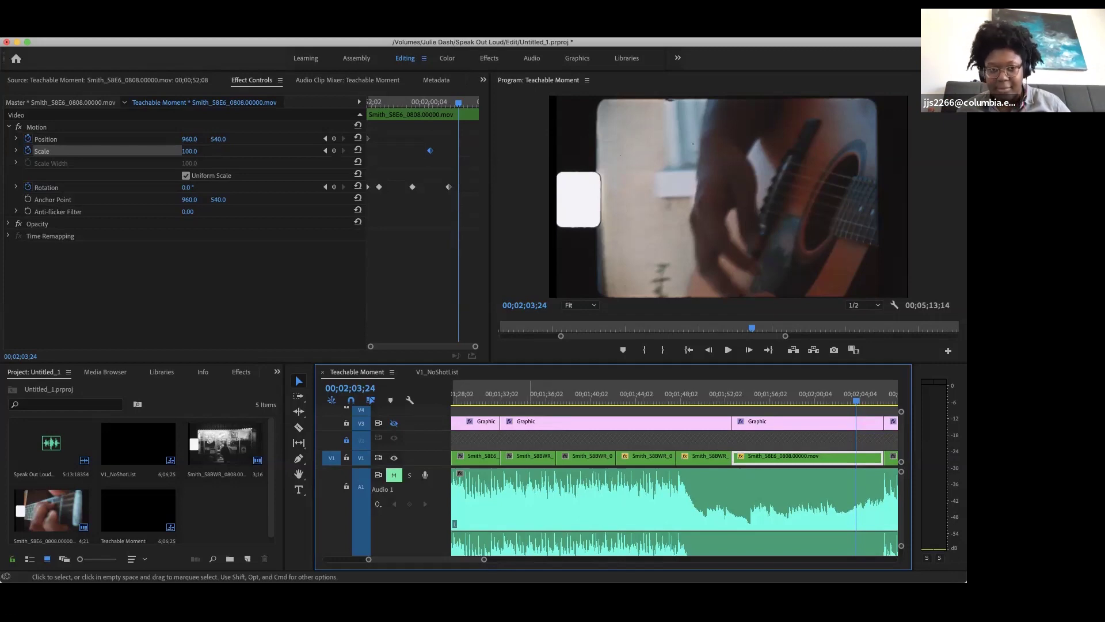
double_click(529, 455)
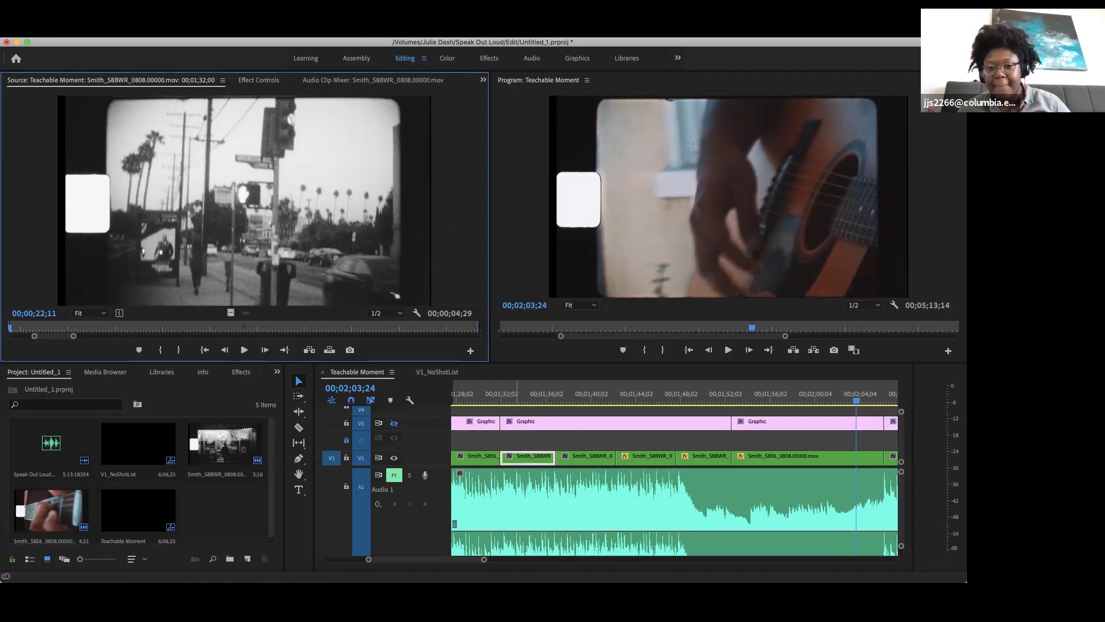
key("shift+3")
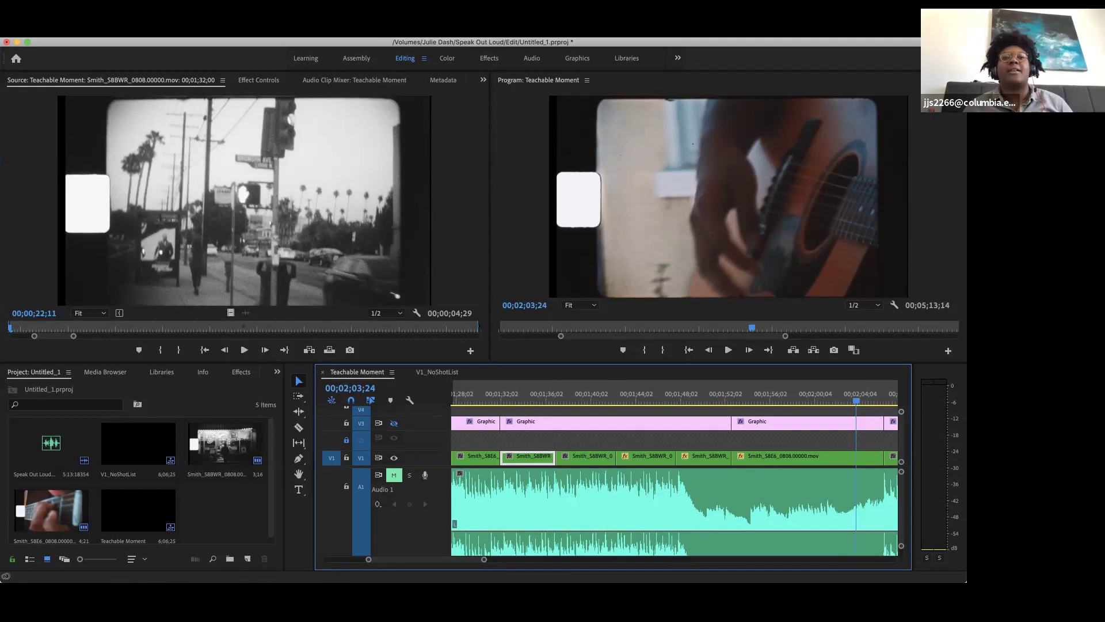
left_click(518, 394)
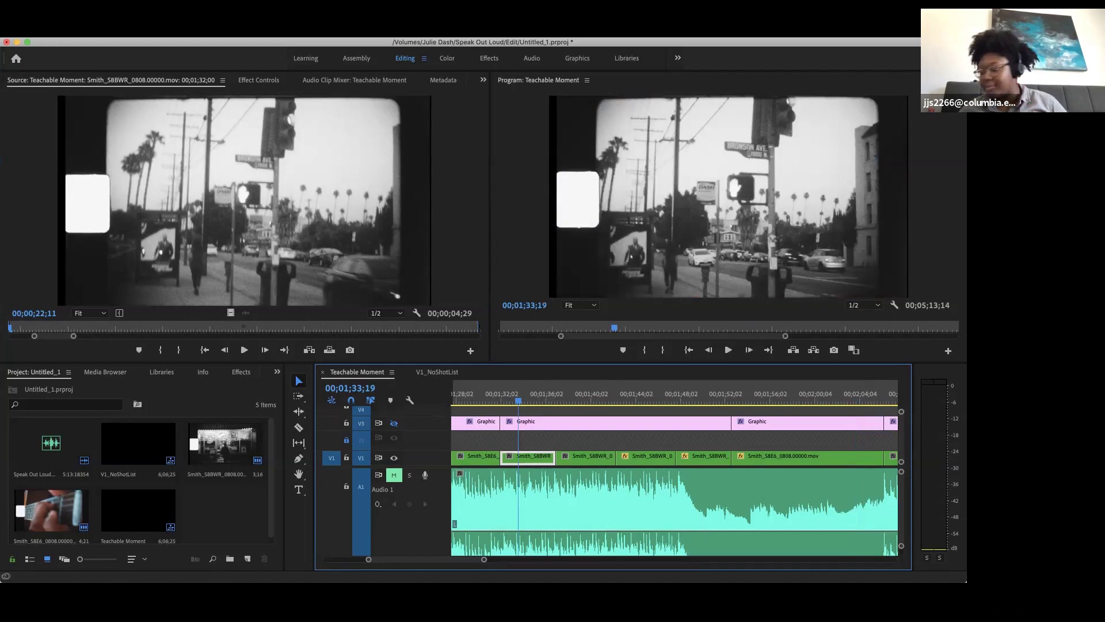
key("shift+5")
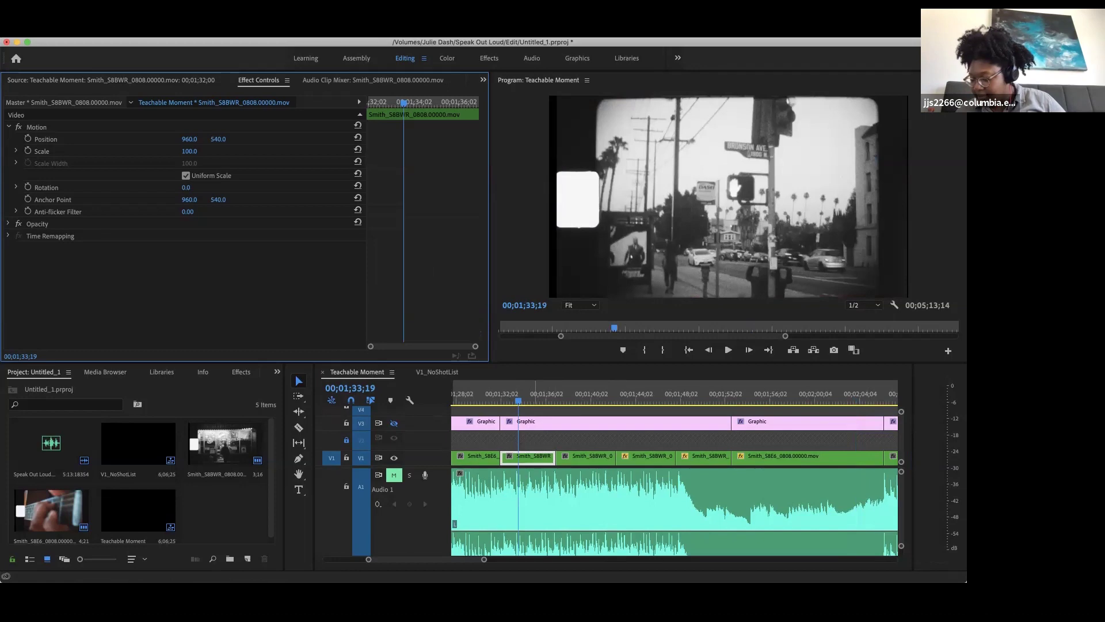
Enable Scale keyframing at the street clip's first frame, 00;01;32;00, and set its Scale to 300.
key("Up")
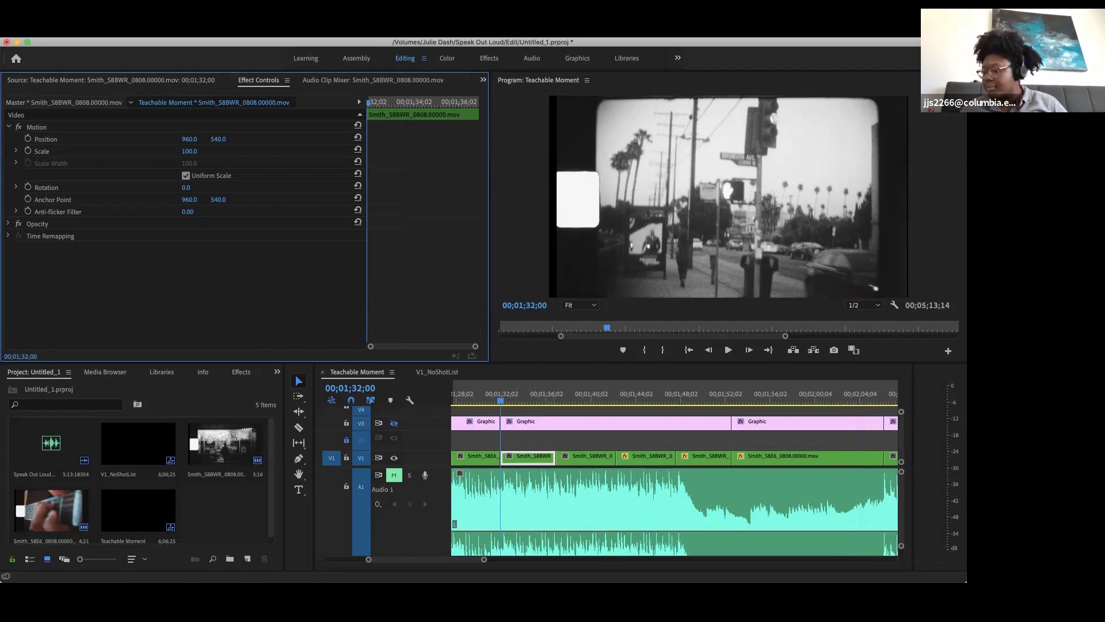
left_click(42, 151)
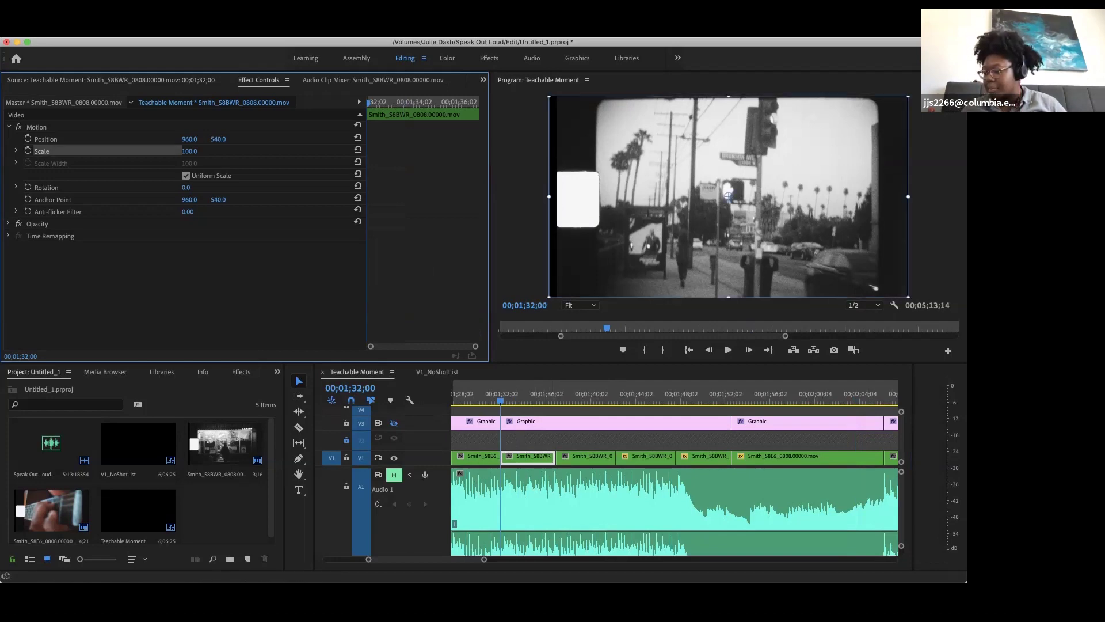
left_click(28, 151)
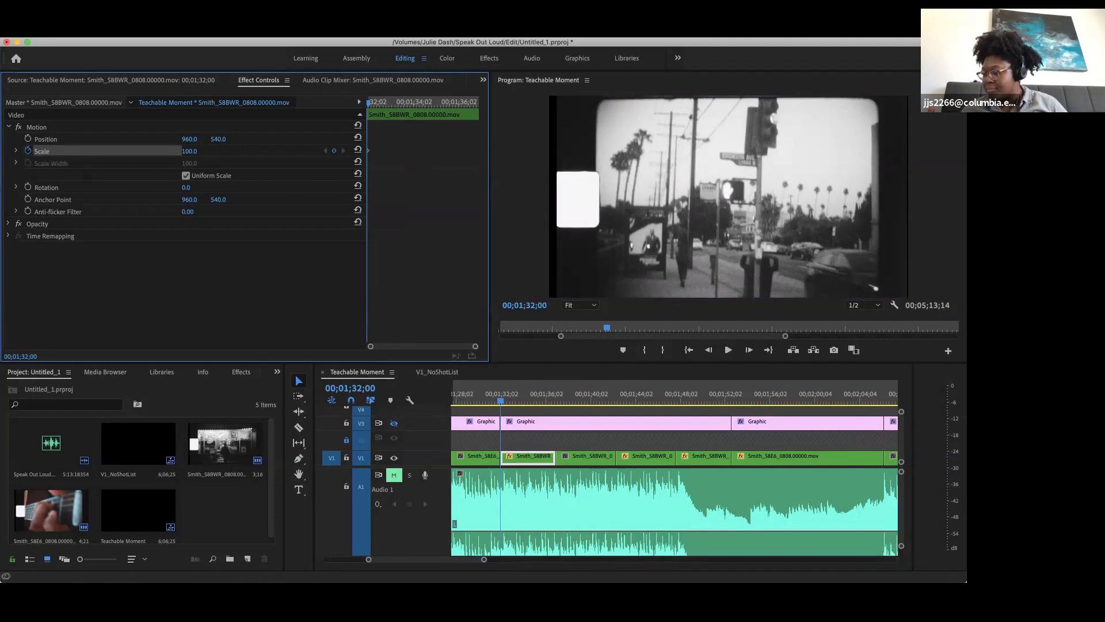
left_click(189, 150)
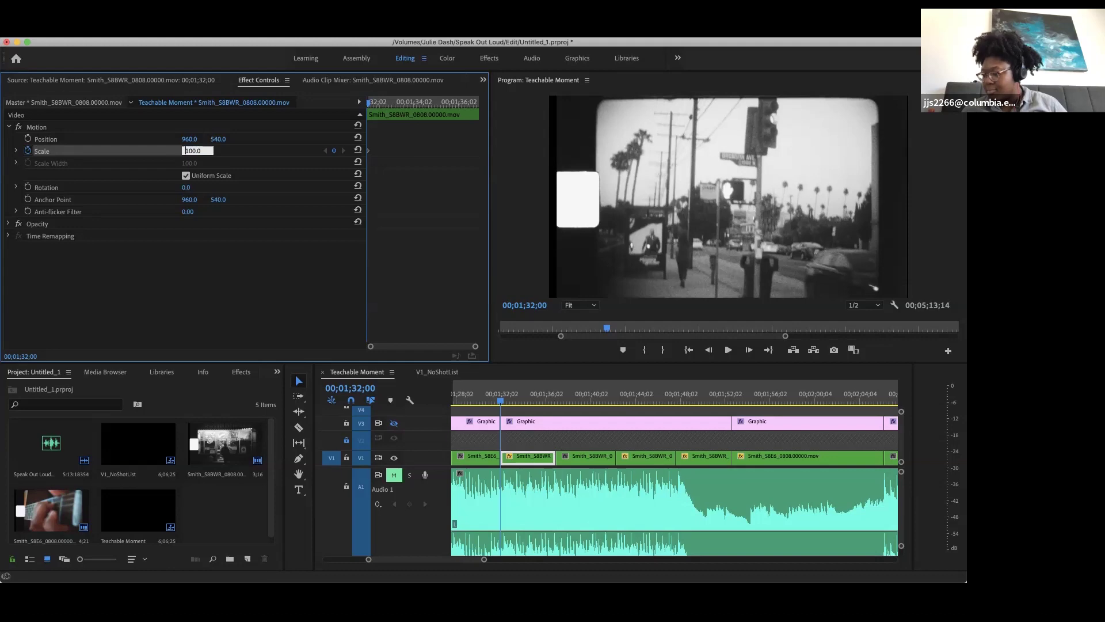
type("30")
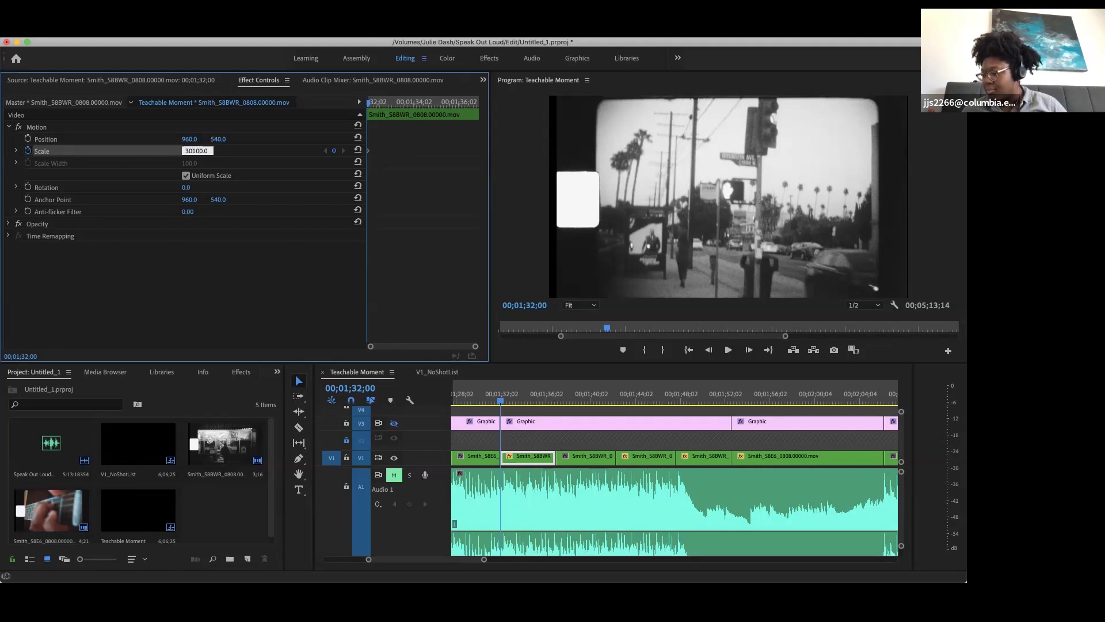
key("BackSpace")
key("BackSpace")
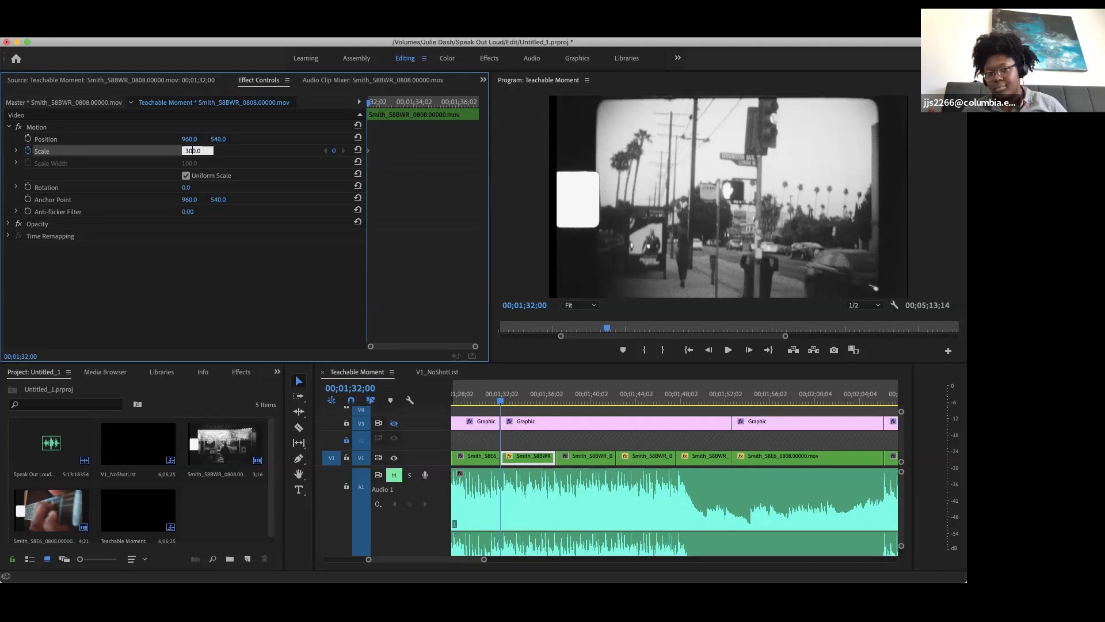
key("Return")
Play the street clip to 00;01;34;13, add a Scale keyframe there and set it to 100.
key("space")
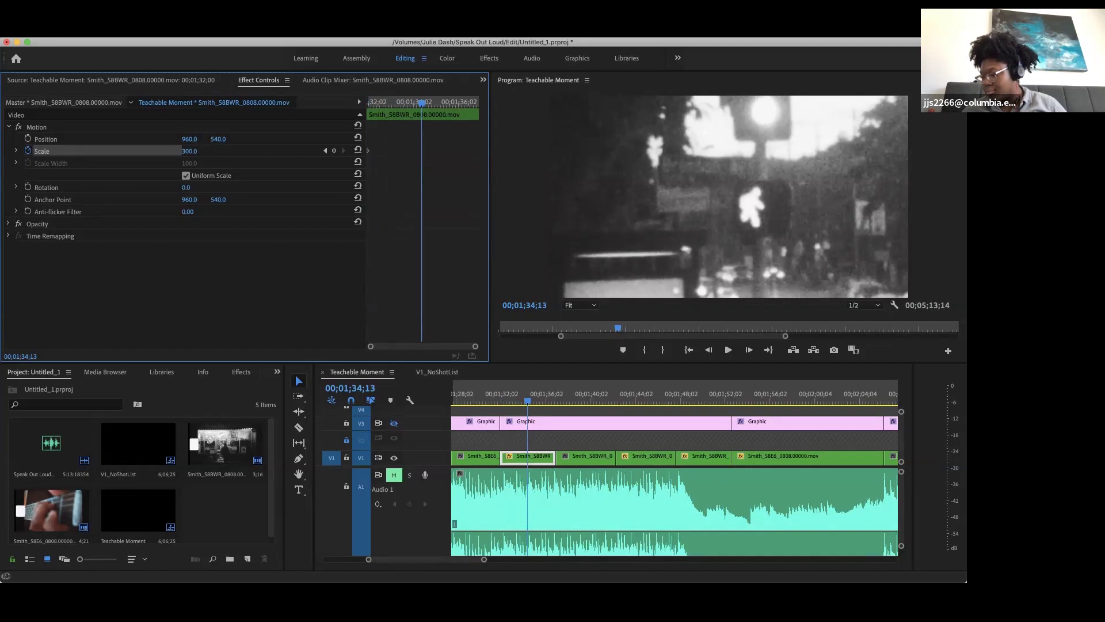
left_click(334, 151)
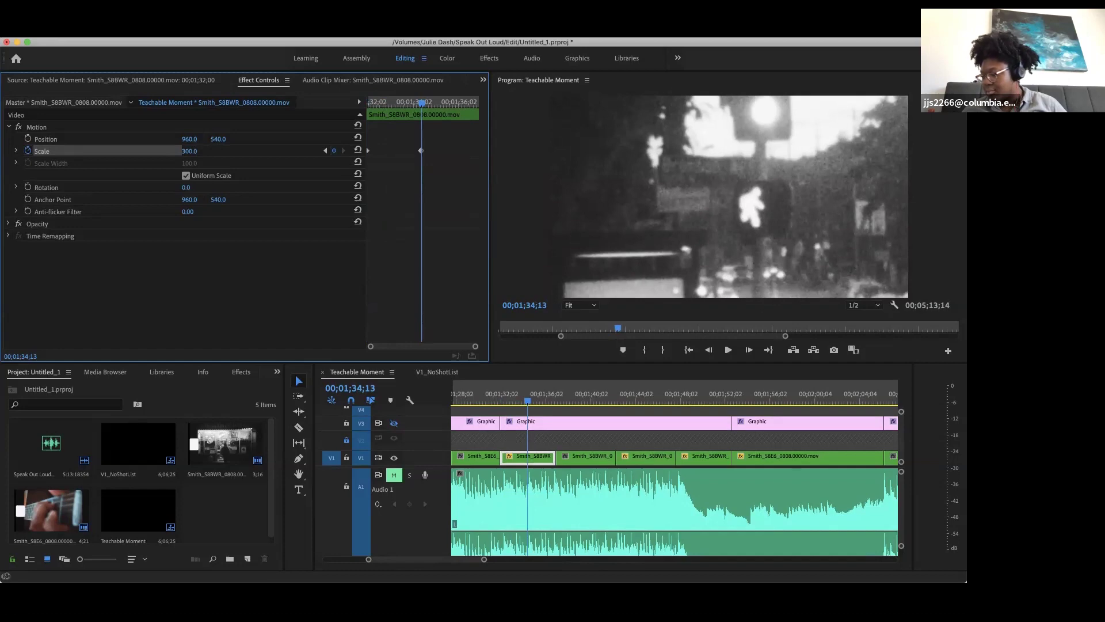
left_click(190, 151)
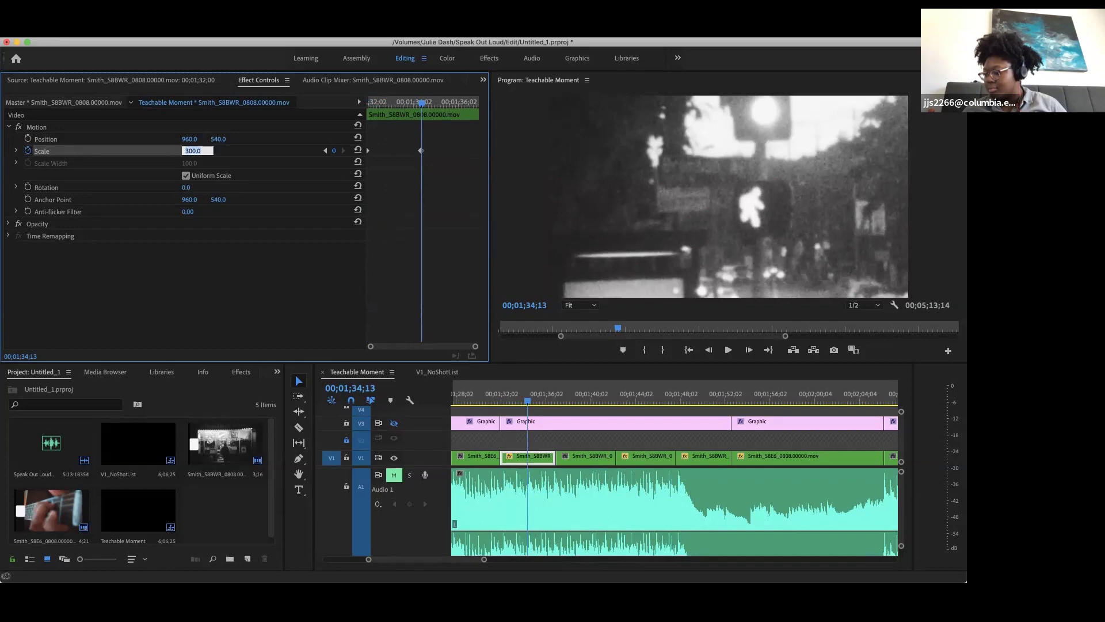
type("100.0")
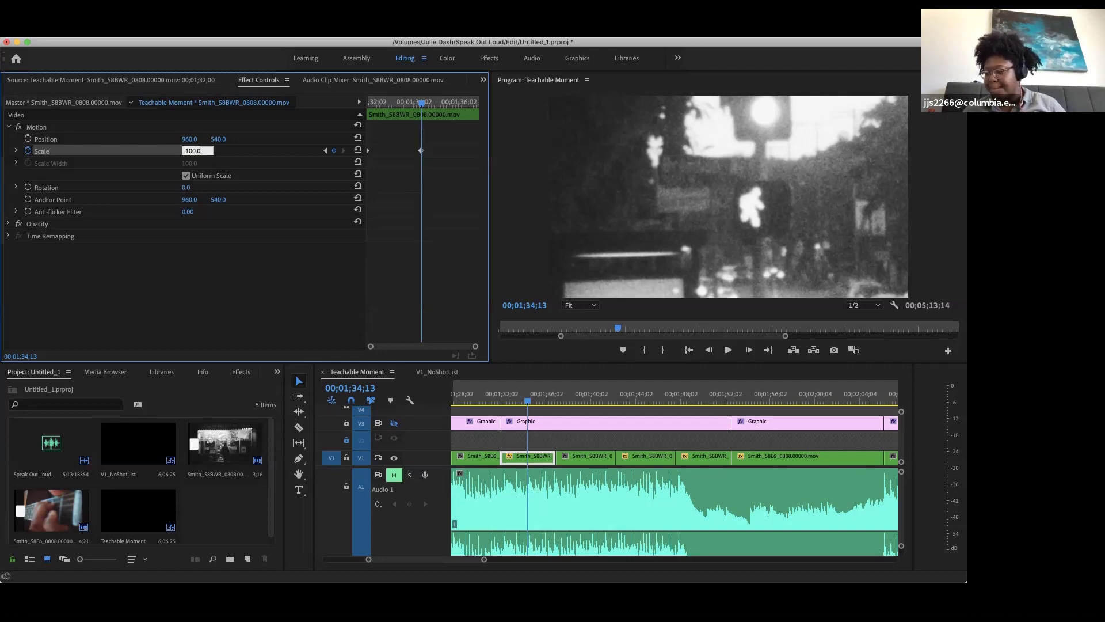
key("Return")
Review the street clip's Scale animation by scrubbing between its keyframes and playing it from 00;01;32;00.
left_click(392, 103)
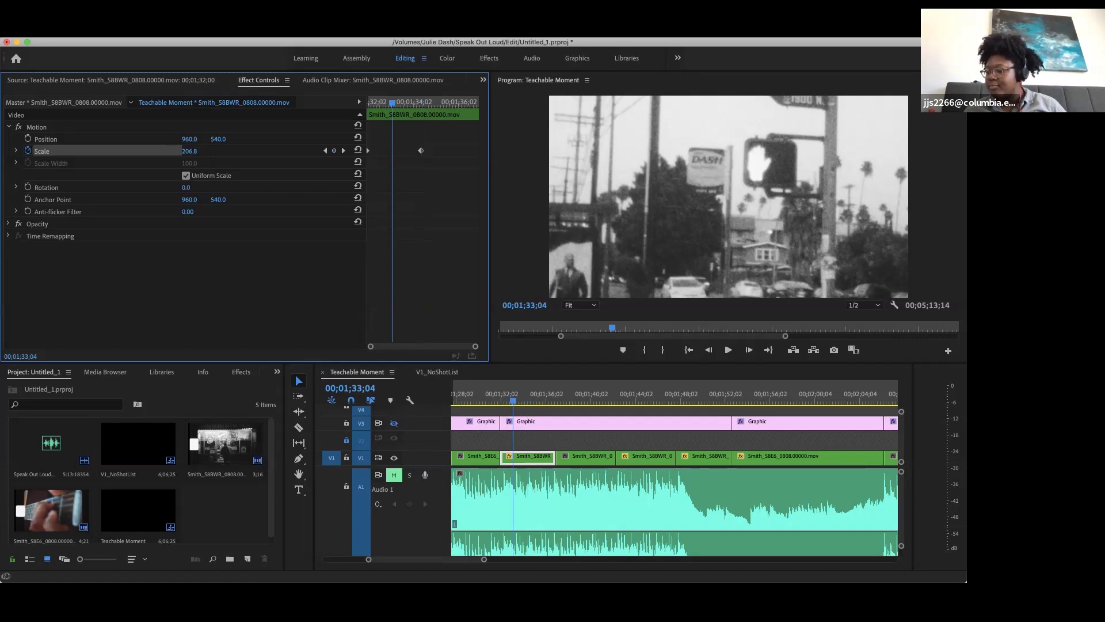
key("Up")
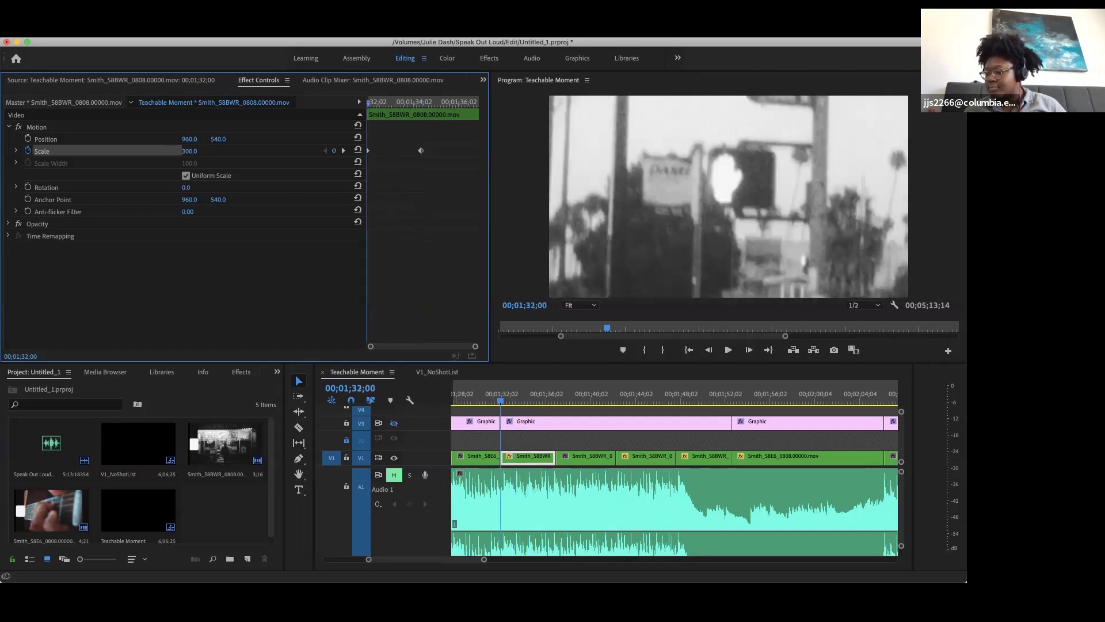
mouse_move(368, 103)
left_mouse_down()
mouse_move(391, 103)
mouse_move(370, 103)
left_mouse_up()
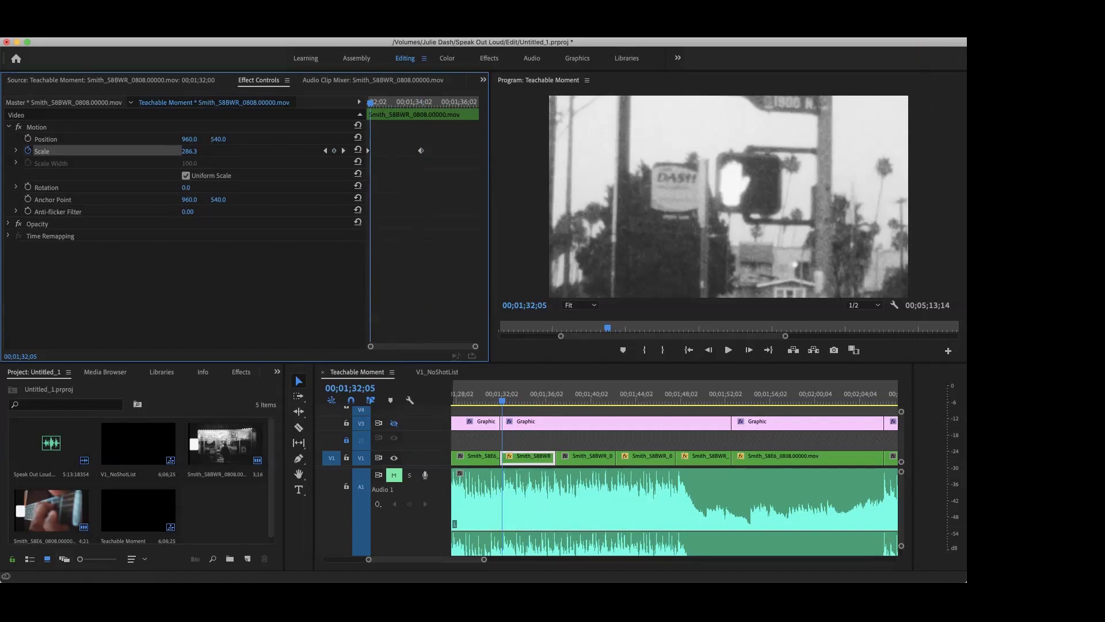
key("space")
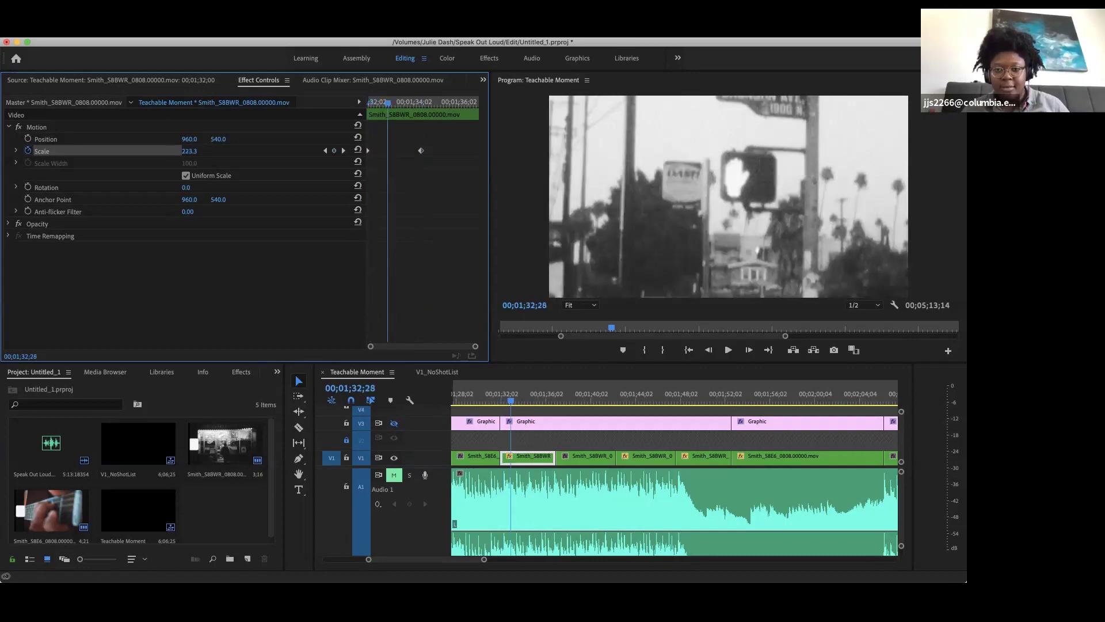
key("Up")
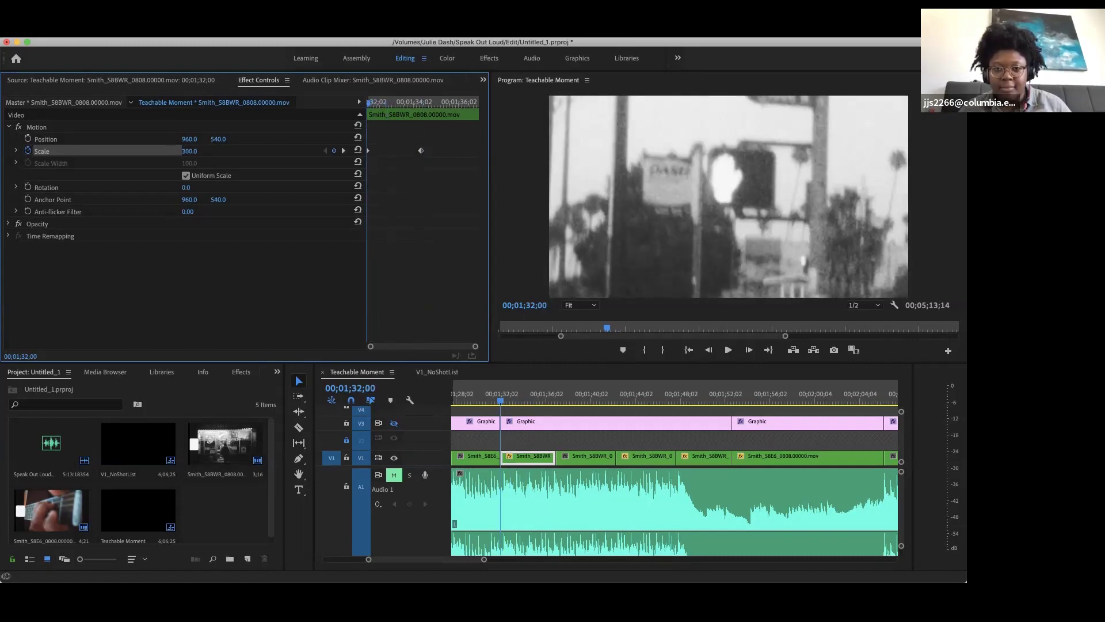
key("space")
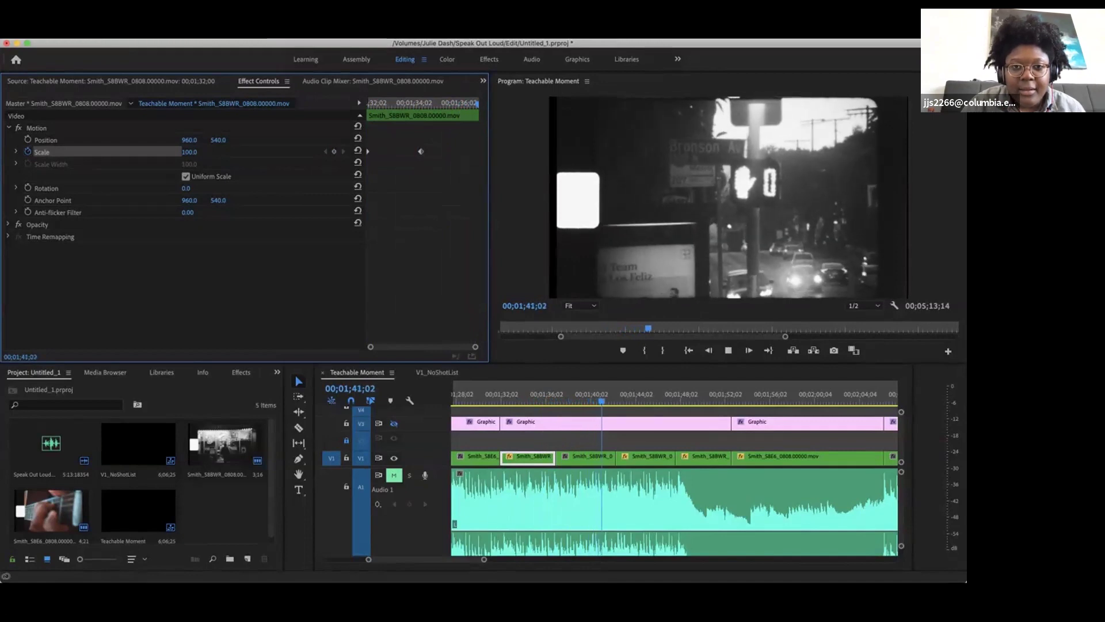
Stop playback, inspect the frames near the street clip's second Scale keyframe, and replay the zoom from the clip's start.
key("space")
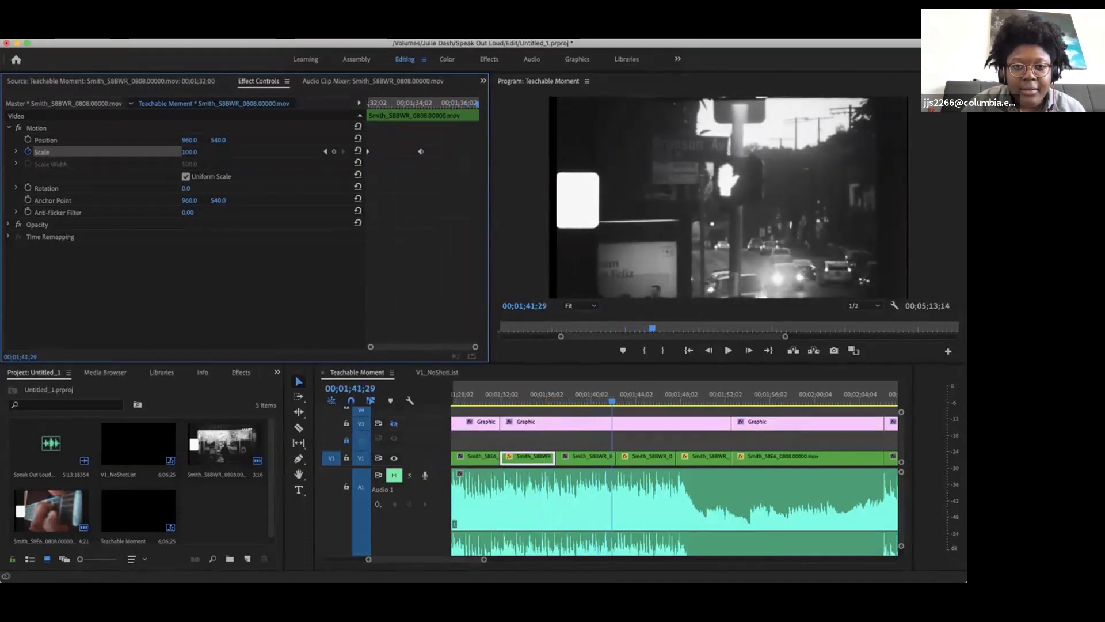
left_click(417, 104)
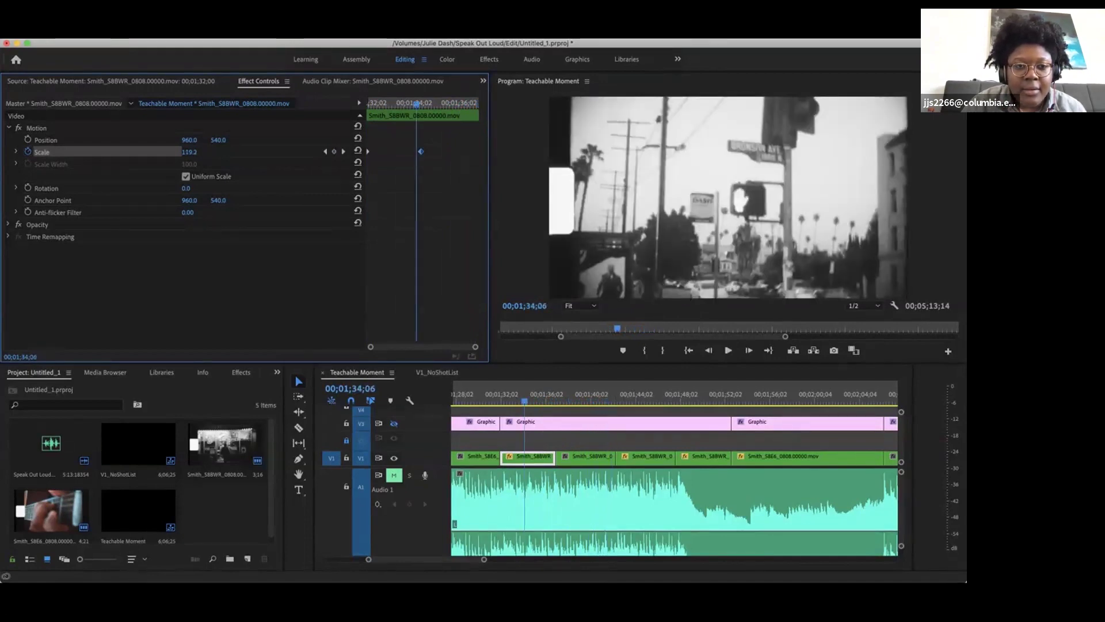
left_click_drag(418, 104, 420, 104)
key("Right")
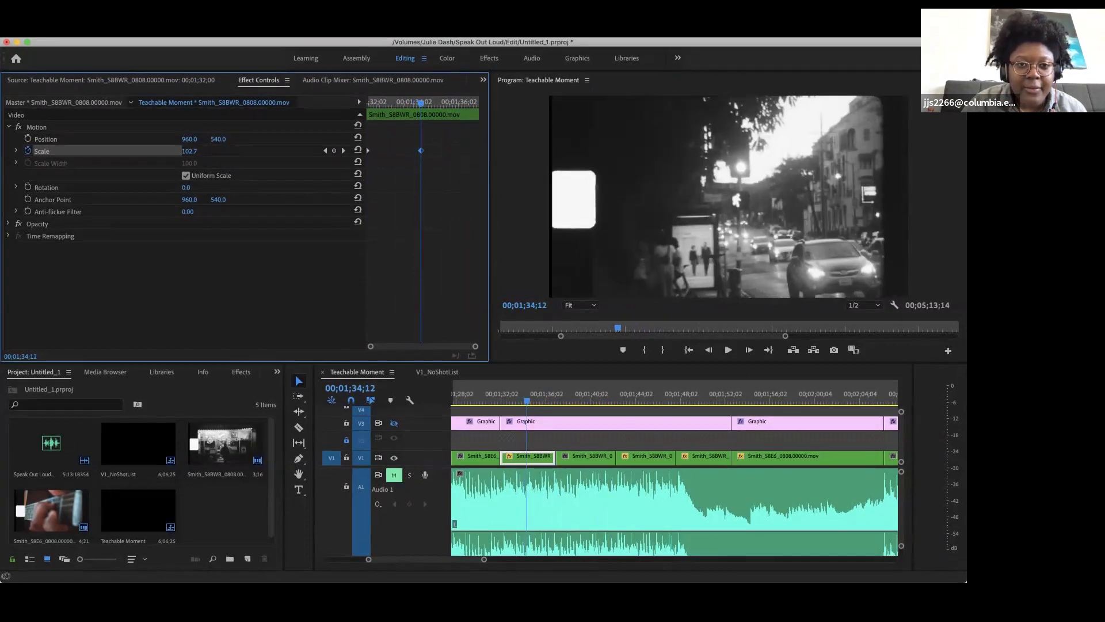
key("Up")
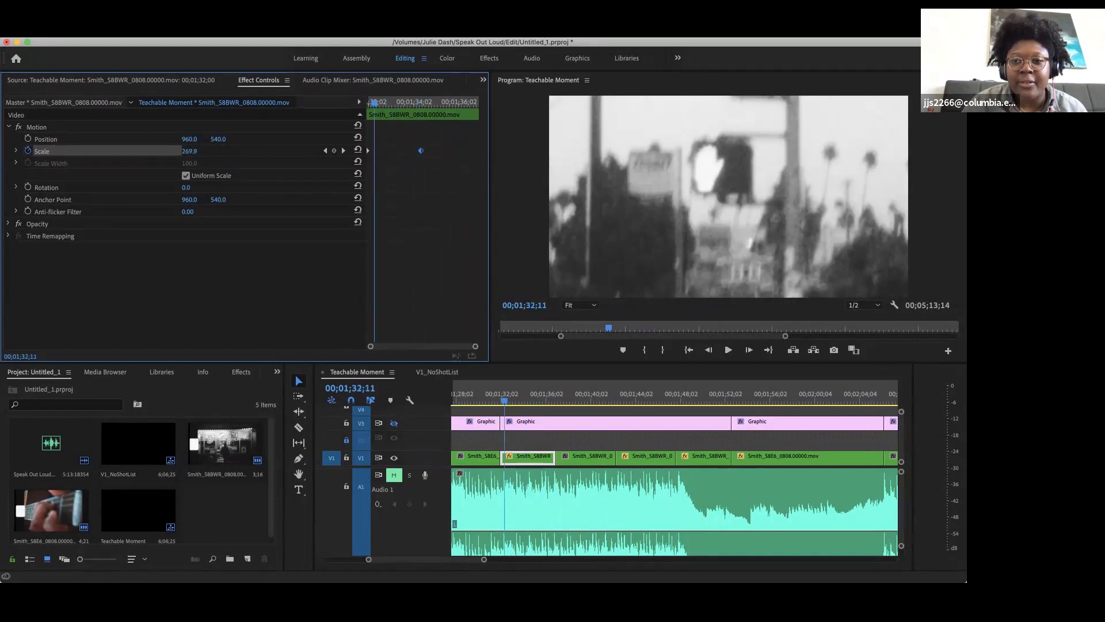
key("space")
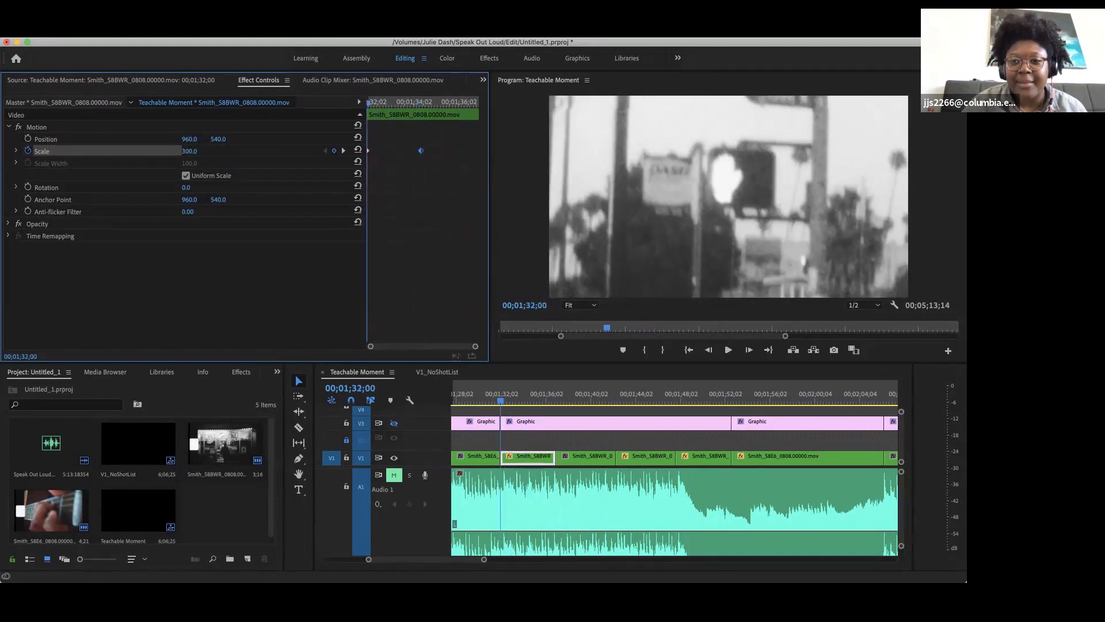
key("j")
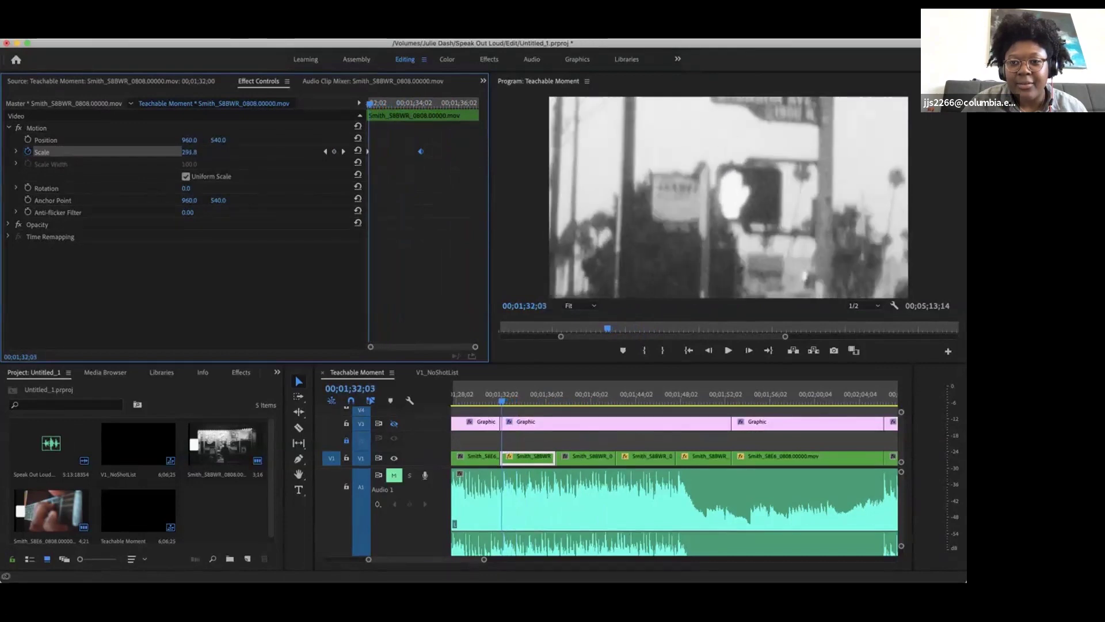
key("Up")
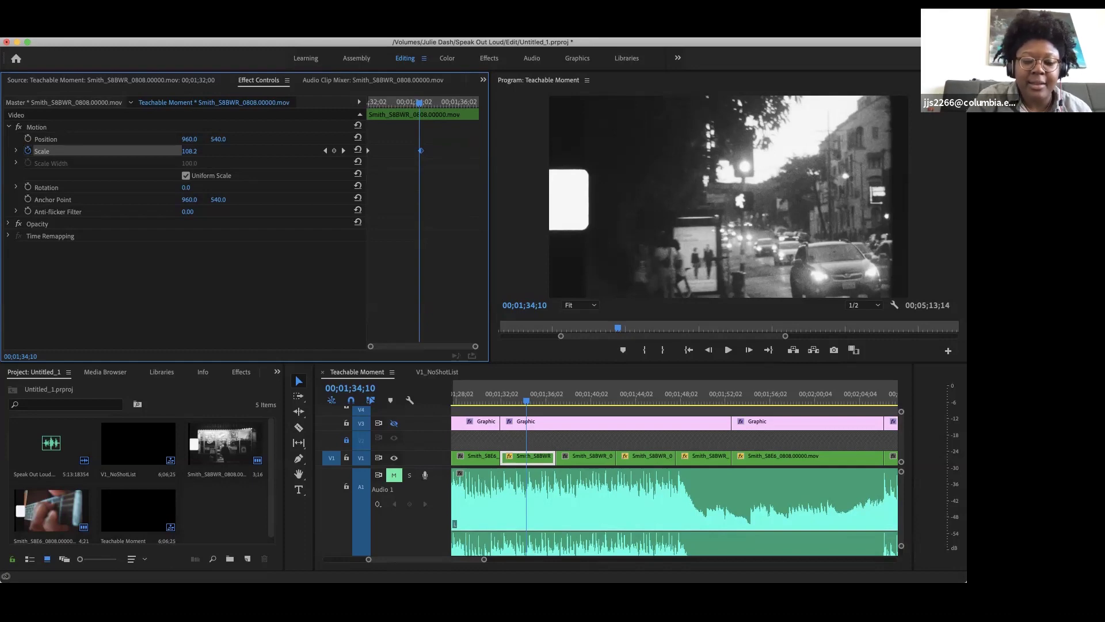
Add a Scale keyframe with a value of 100 to the street clip at 00;01;34;10.
left_click(190, 151)
type("100")
key("Return")
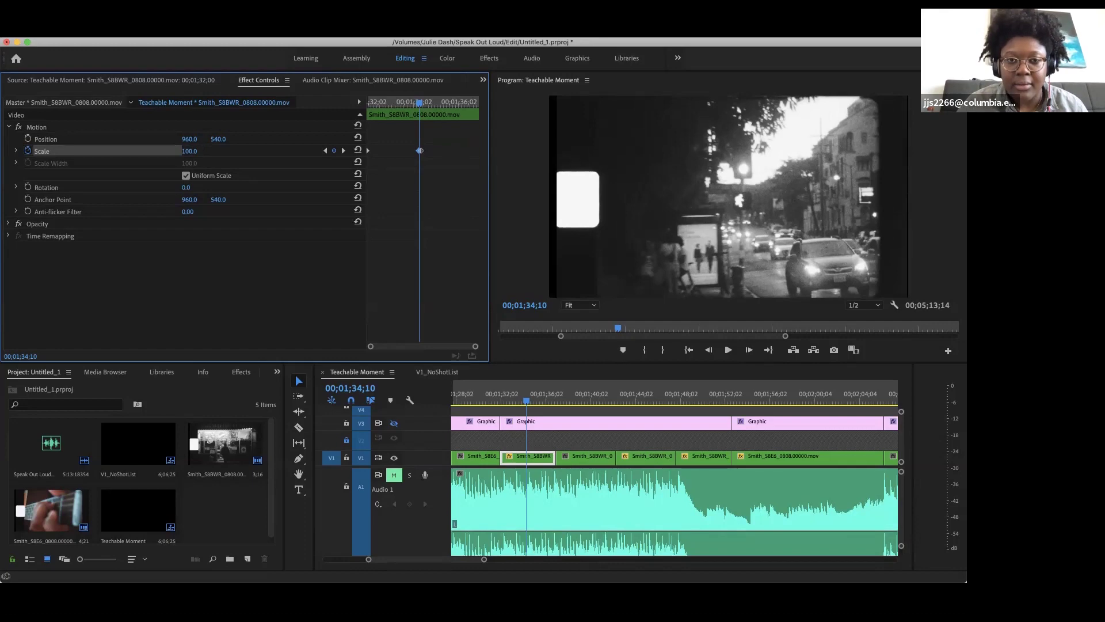
Try other Scale values down to 99.2 on the street clip at 00;01;34;10 and return the Scale to 100.
left_click_drag(189, 151, 194, 151)
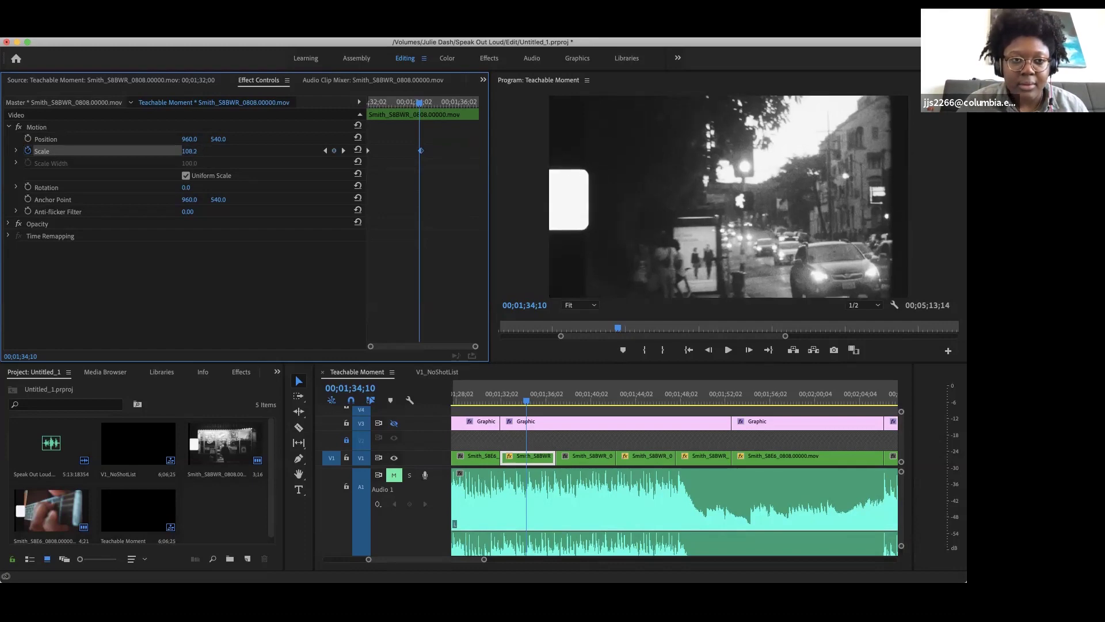
left_click_drag(190, 151, 184, 151)
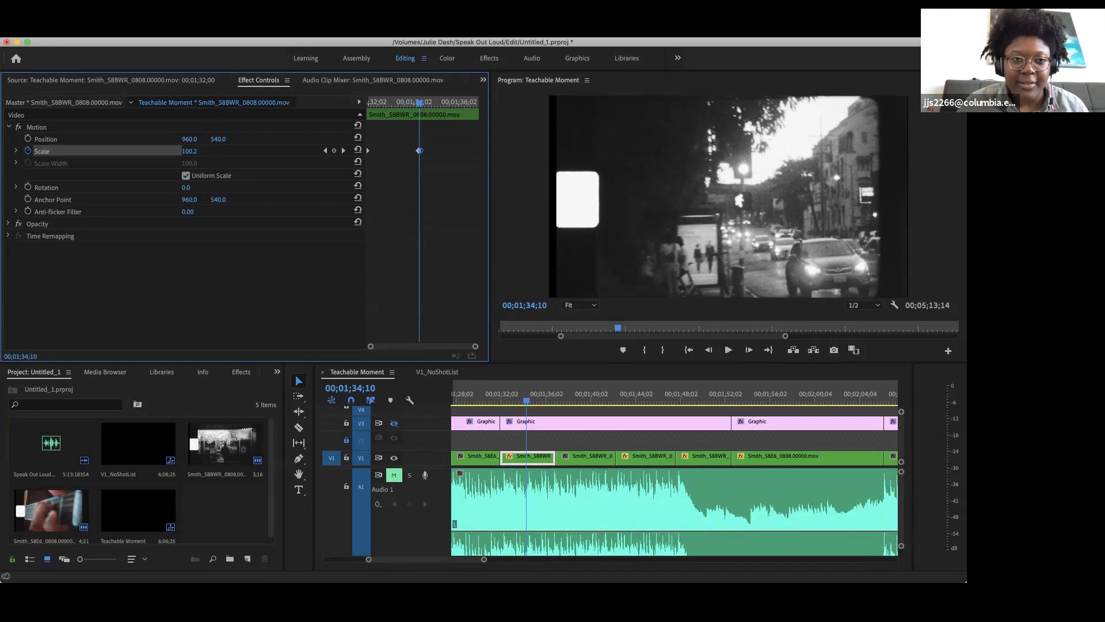
left_click_drag(184, 151, 183, 151)
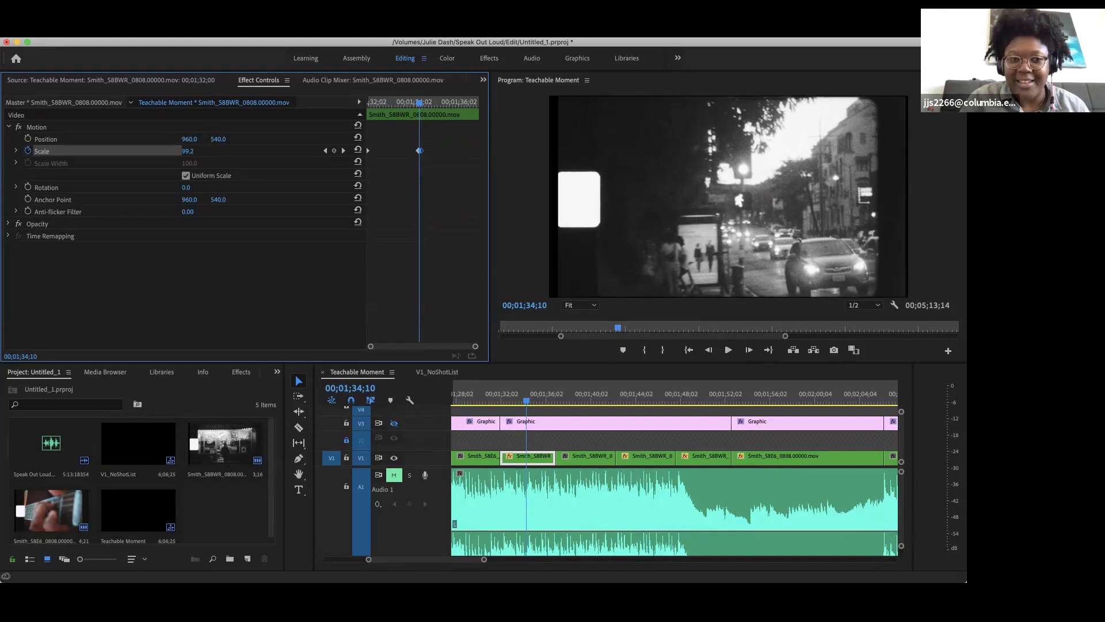
left_click(190, 151)
type("100")
key("Return")
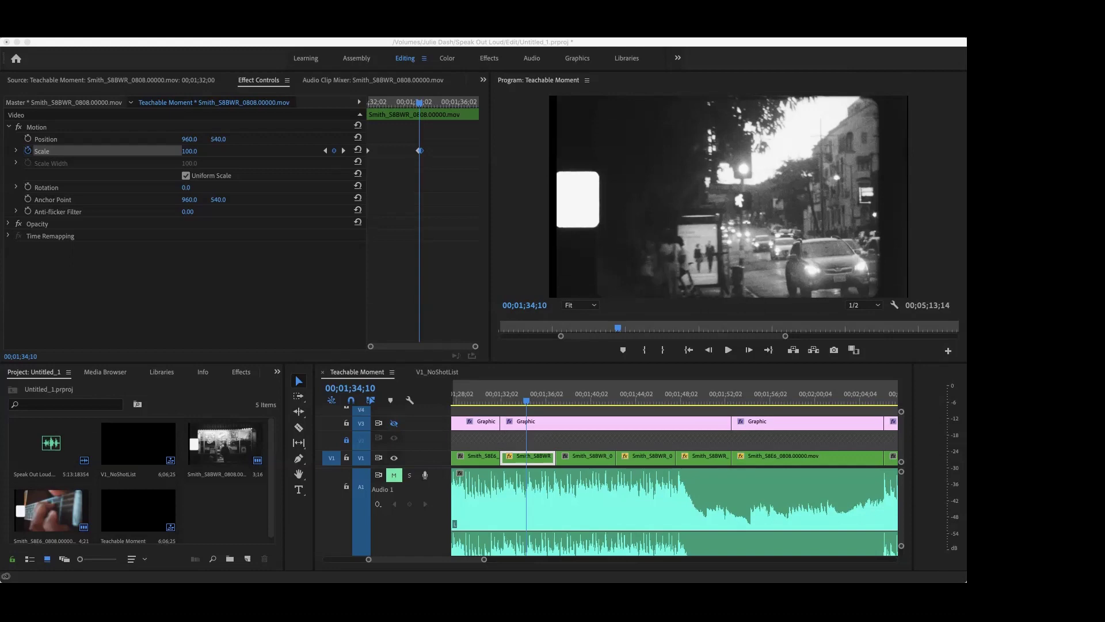
key("super+Tab")
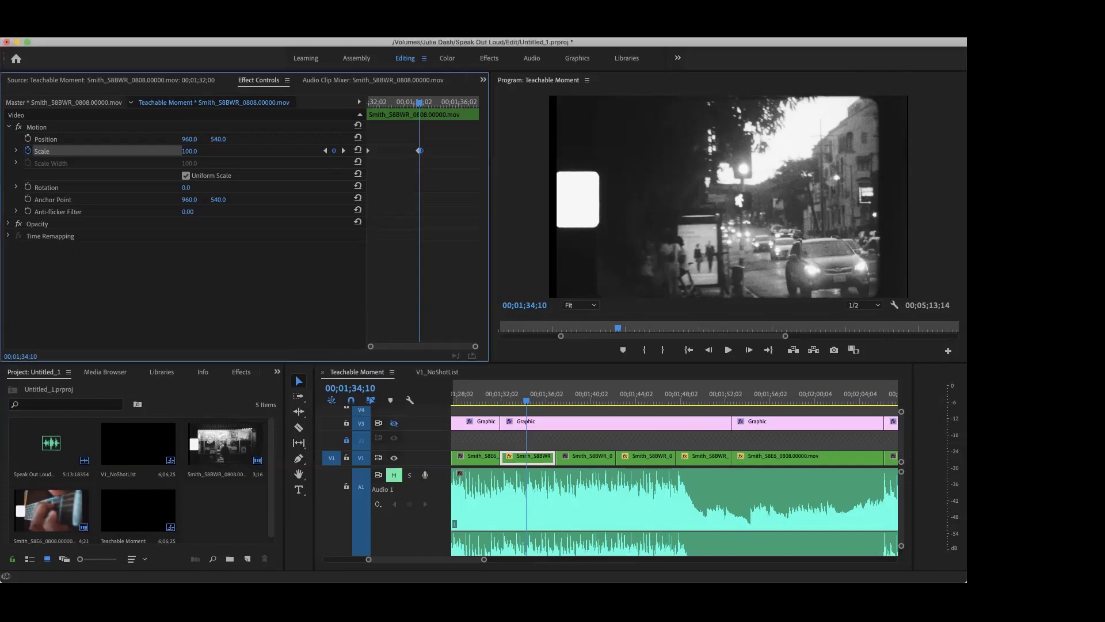
key("super+Tab")
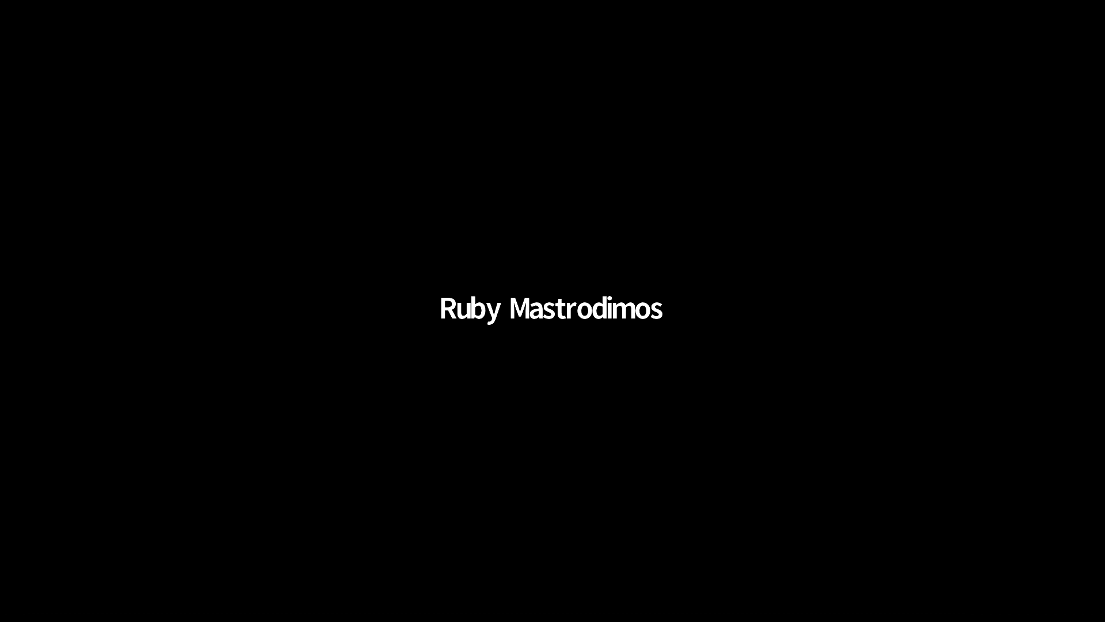